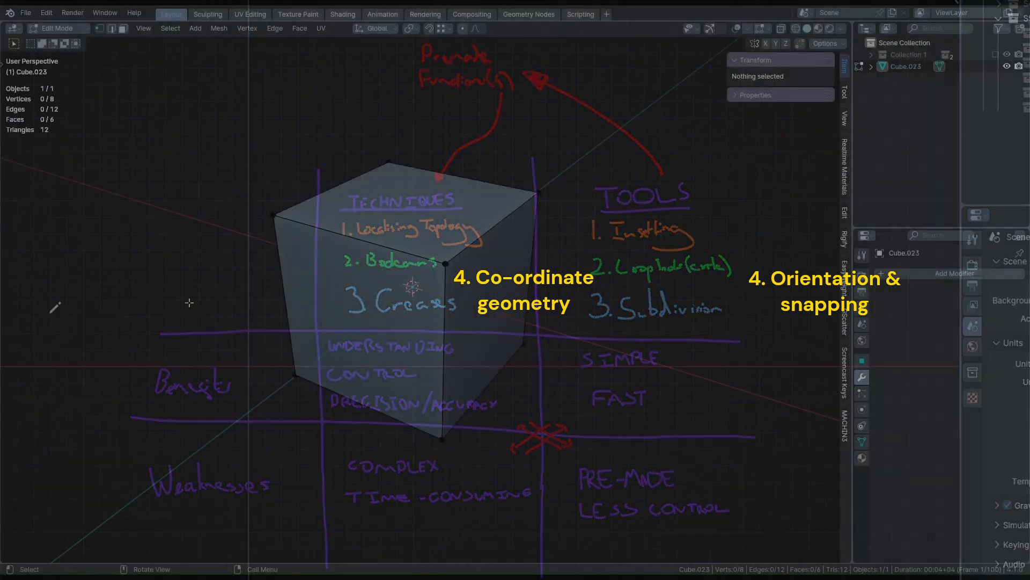
- Deform the cube by changing the Transform coordinates of two of its top corner vertices
{"action": "left_click", "coordinate": [417, 260]}
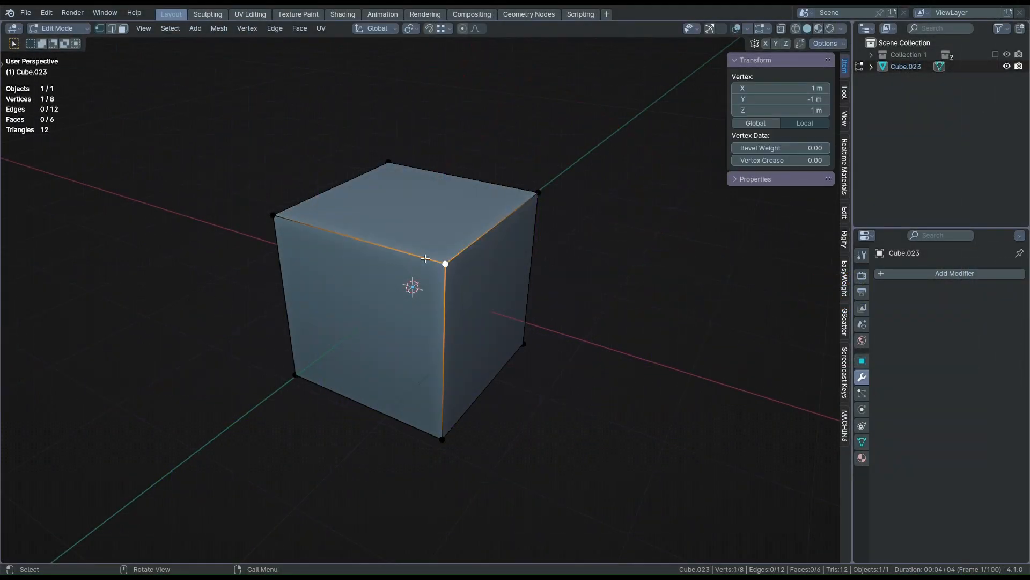
{"action": "mouse_move", "coordinate": [778, 99]}
{"action": "left_mouse_down"}
{"action": "mouse_move", "coordinate": [789, 111]}
{"action": "mouse_move", "coordinate": [824, 111]}
{"action": "mouse_move", "coordinate": [774, 88]}
{"action": "left_mouse_up"}
{"action": "key", "text": "alt+a"}
{"action": "left_click", "coordinate": [277, 213]}
{"action": "middle_click_drag", "start_coordinate": [328, 215], "coordinate": [451, 231]}
{"action": "scroll", "coordinate": [701, 229], "scroll_direction": "up", "scroll_amount": 2}
{"action": "left_click_drag", "start_coordinate": [753, 110], "coordinate": [698, 88]}
{"action": "scroll", "coordinate": [451, 138], "scroll_direction": "down", "scroll_amount": 1}
{"action": "left_click", "coordinate": [438, 194]}
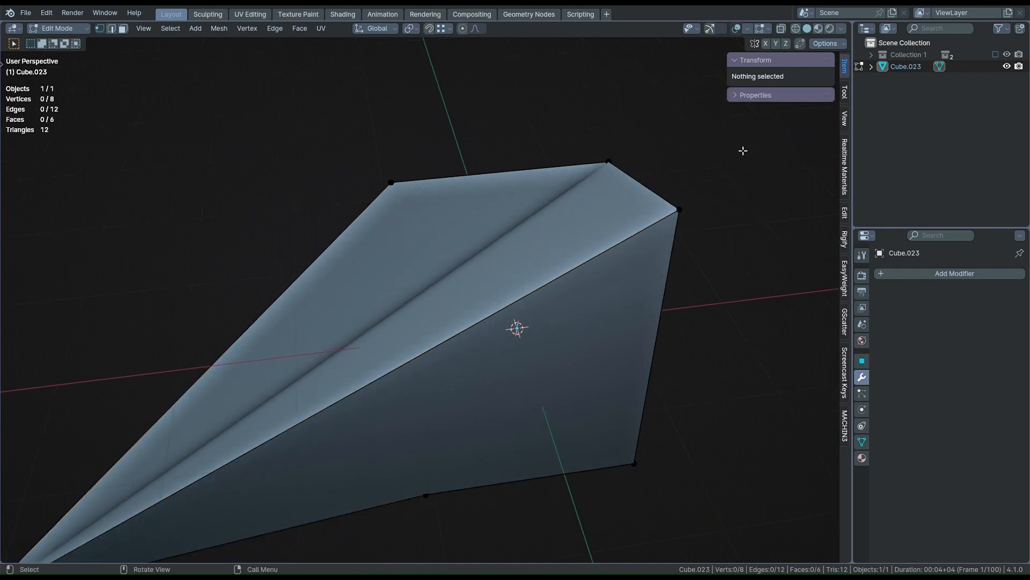
- Flatten the four vertices of the cube's top face to one level by scaling them to 0 along Z
{"action": "left_click", "coordinate": [404, 187]}
{"action": "scroll", "coordinate": [373, 209], "scroll_direction": "down", "scroll_amount": 4}
{"action": "middle_click_drag", "start_coordinate": [373, 208], "coordinate": [351, 215]}
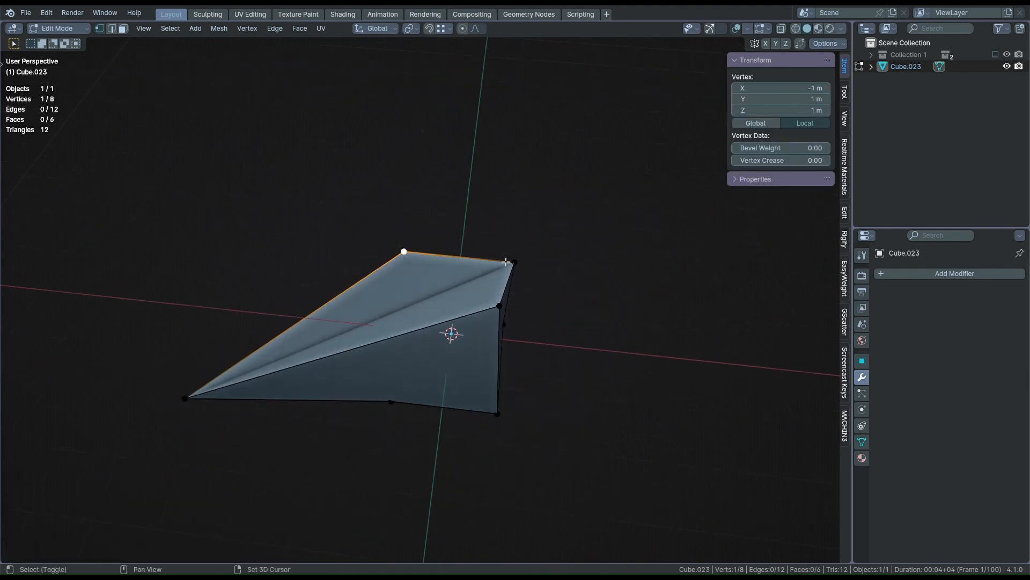
{"action": "left_click", "coordinate": [512, 263], "text": "shift"}
{"action": "left_click", "coordinate": [499, 305], "text": "shift"}
{"action": "left_click", "coordinate": [191, 384], "text": "shift"}
{"action": "key", "text": "s"}
{"action": "key", "text": "z"}
{"action": "key", "text": "0"}
{"action": "key", "text": "Return"}
- Raise the flattened top face along Z to a height of about 1.74 m
{"action": "key", "text": "g"}
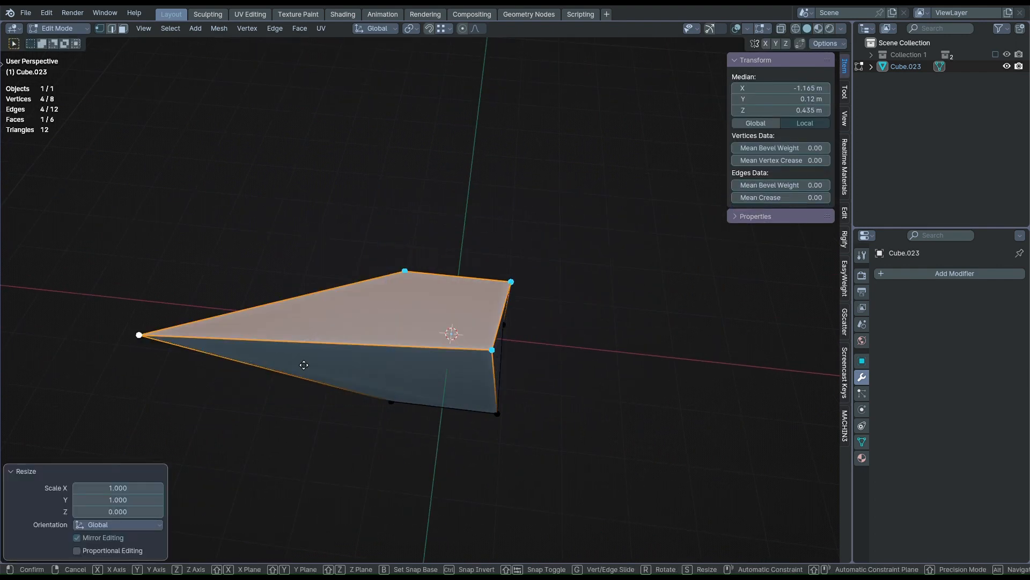
{"action": "key", "text": "z"}
{"action": "left_click", "coordinate": [268, 318]}
- Move the outstretched top corner vertex along the X axis back toward the rest of the cube
{"action": "left_click", "coordinate": [133, 311]}
{"action": "middle_click_drag", "start_coordinate": [134, 313], "coordinate": [147, 336]}
{"action": "key", "text": "g"}
{"action": "key", "text": "y"}
{"action": "right_click", "coordinate": [300, 332]}
{"action": "key", "text": "g"}
{"action": "key", "text": "x"}
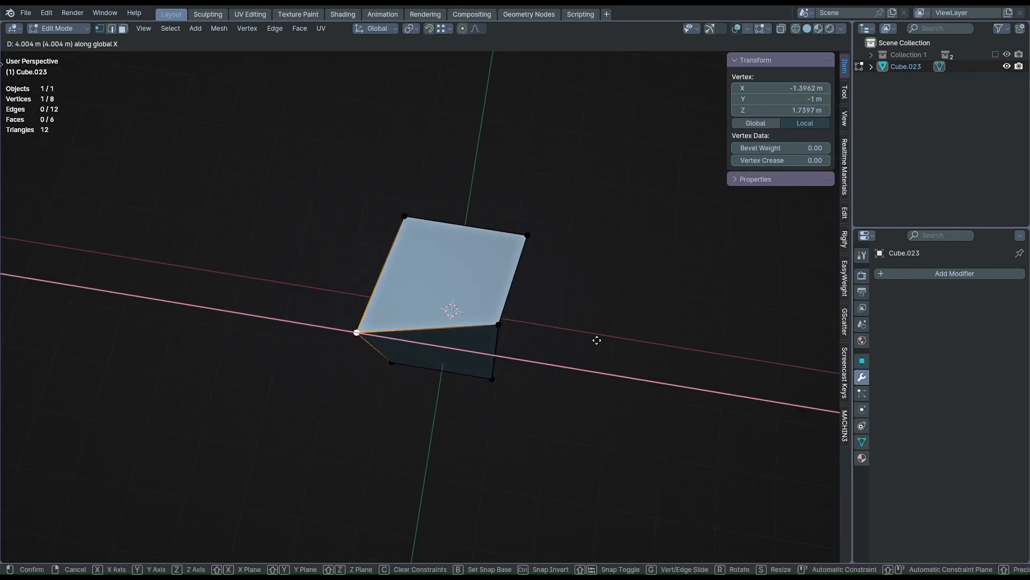
{"action": "left_click", "coordinate": [637, 345]}
- Rotate the whole mesh with Trackball rotation by 71° and -74.5°
{"action": "scroll", "coordinate": [355, 403], "scroll_direction": "up", "scroll_amount": 1}
{"action": "key", "text": "a"}
{"action": "middle_click_drag", "start_coordinate": [282, 397], "coordinate": [273, 344]}
{"action": "key", "text": "r"}
{"action": "left_click", "coordinate": [444, 387]}
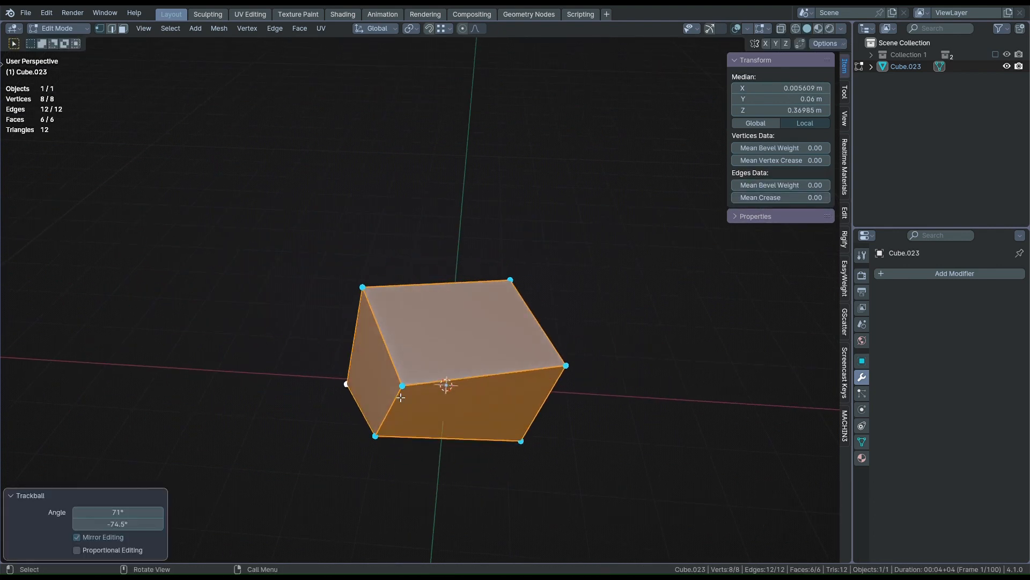
- Add a single centred loop cut across the rotated mesh with a slide factor of 0
{"action": "key", "text": "alt+a"}
{"action": "scroll", "coordinate": [440, 400], "scroll_direction": "up", "scroll_amount": 1}
{"action": "key", "text": "ctrl+r"}
{"action": "left_click", "coordinate": [428, 395]}
{"action": "right_click", "coordinate": [428, 396]}
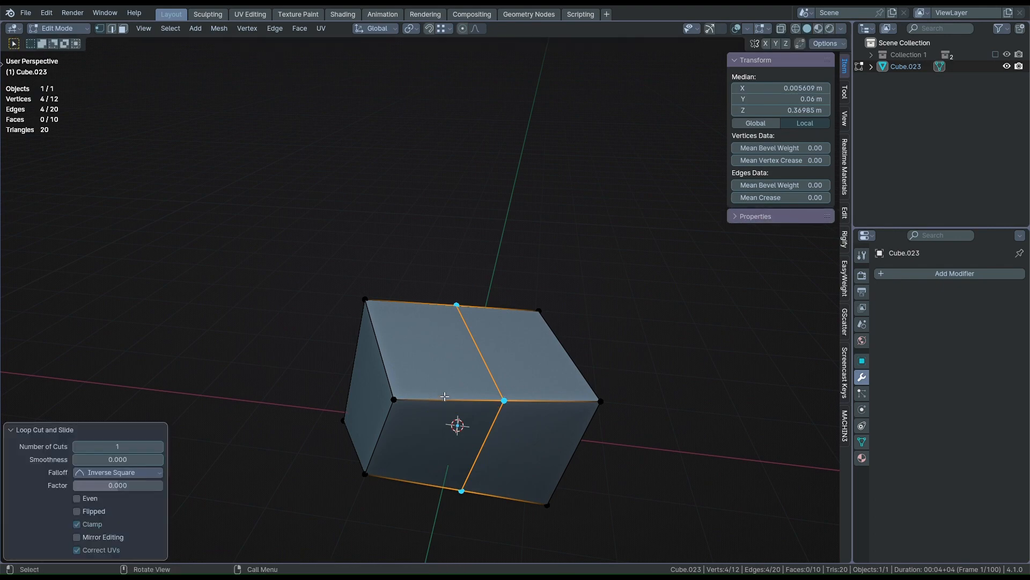
- Move the upper edge of the loop cut about 0.28 m in X, 0.57 m in Y and 1.09 m in Z
{"action": "key", "text": "2"}
{"action": "left_click", "coordinate": [486, 374]}
{"action": "key", "text": "g"}
{"action": "left_click", "coordinate": [511, 274]}
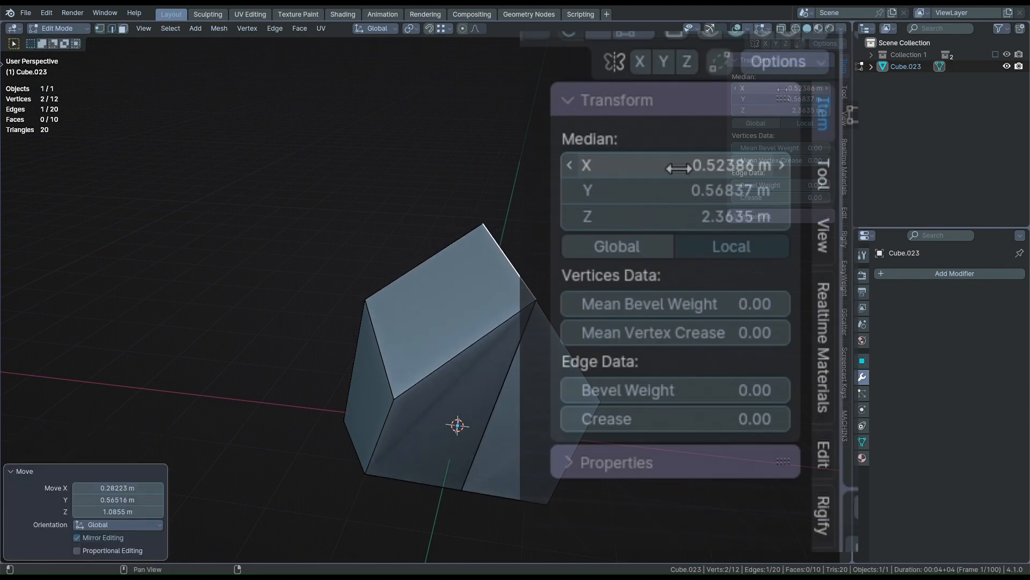
- Set the topmost vertex's Z coordinate to about 3.19 m and adjust its Y and X coordinates
{"action": "key", "text": "1"}
{"action": "left_click", "coordinate": [483, 222]}
{"action": "left_click_drag", "start_coordinate": [709, 217], "coordinate": [751, 217]}
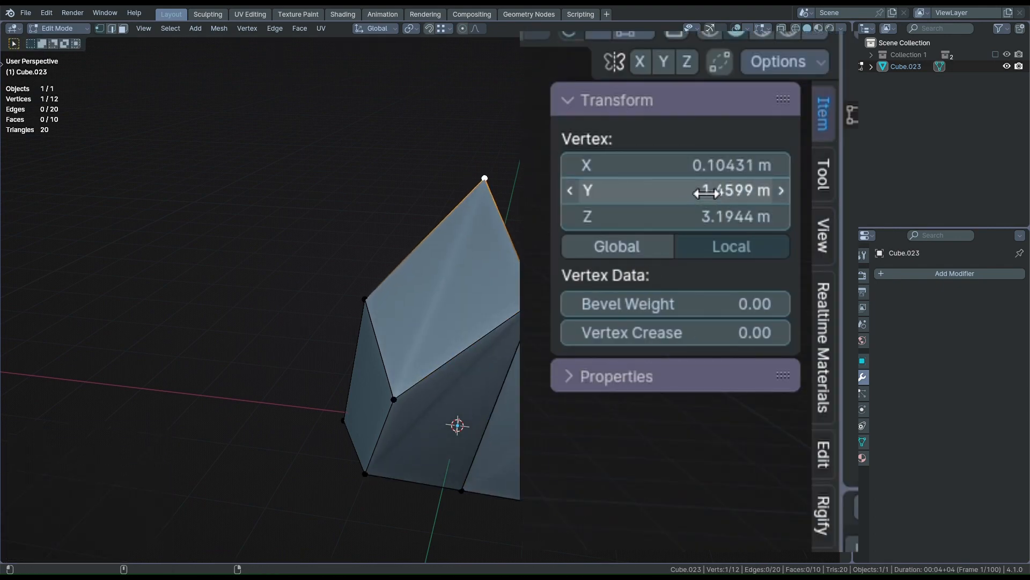
{"action": "left_click_drag", "start_coordinate": [709, 190], "coordinate": [739, 191]}
{"action": "left_click_drag", "start_coordinate": [709, 165], "coordinate": [674, 162]}
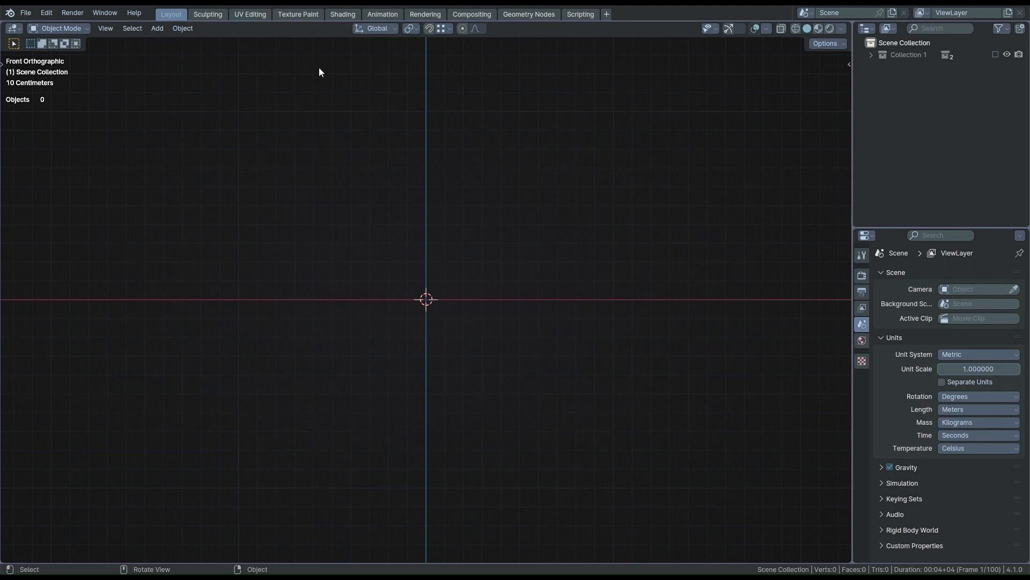
- Choose Global as the transform orientation
{"action": "left_click", "coordinate": [359, 28]}
{"action": "key", "text": "comma"}
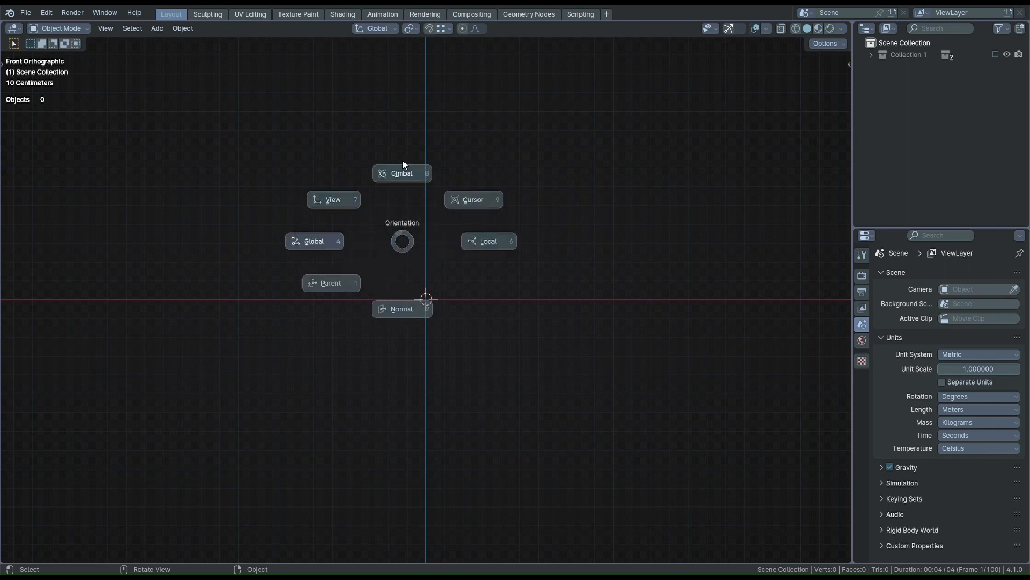
{"action": "left_click", "coordinate": [329, 233]}
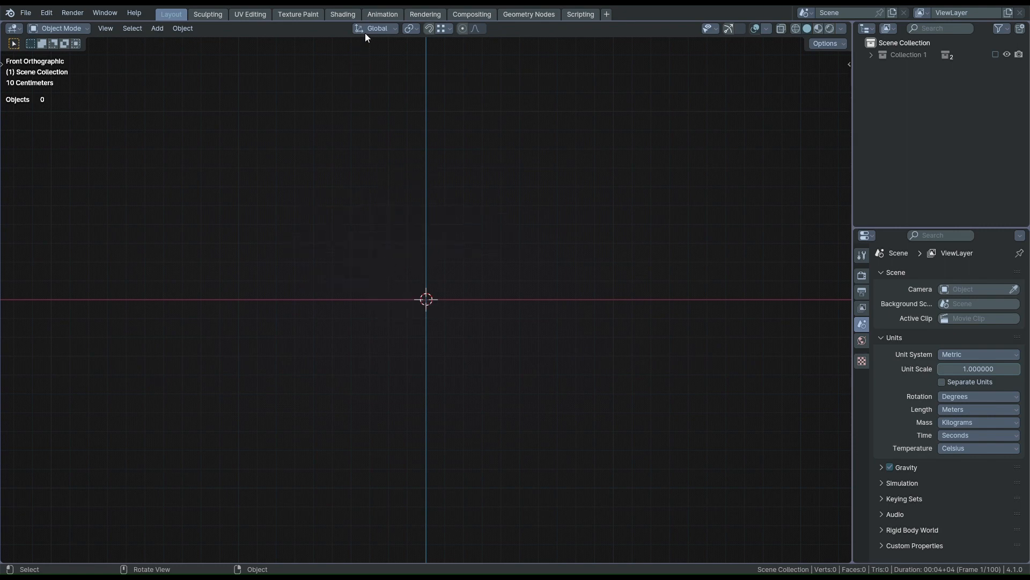
- Add an Arrows empty at the world origin
{"action": "middle_click_drag", "start_coordinate": [336, 175], "coordinate": [256, 220]}
{"action": "key", "text": "shift+a"}
{"action": "mouse_move", "coordinate": [257, 349]}
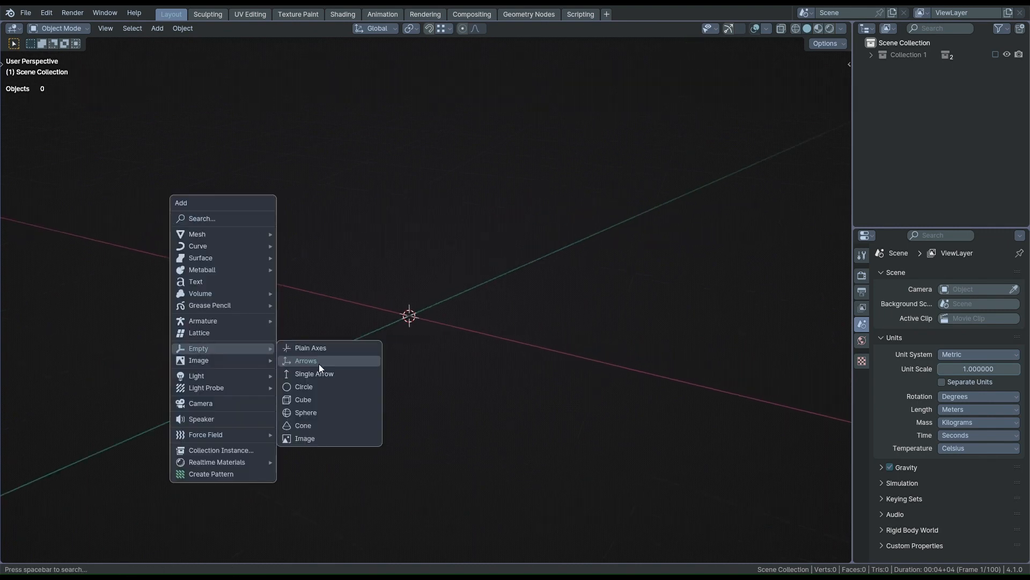
{"action": "left_click", "coordinate": [318, 363]}
{"action": "mouse_move", "coordinate": [338, 337]}
{"action": "middle_mouse_down"}
{"action": "mouse_move", "coordinate": [311, 363]}
{"action": "mouse_move", "coordinate": [327, 346]}
{"action": "middle_mouse_up"}
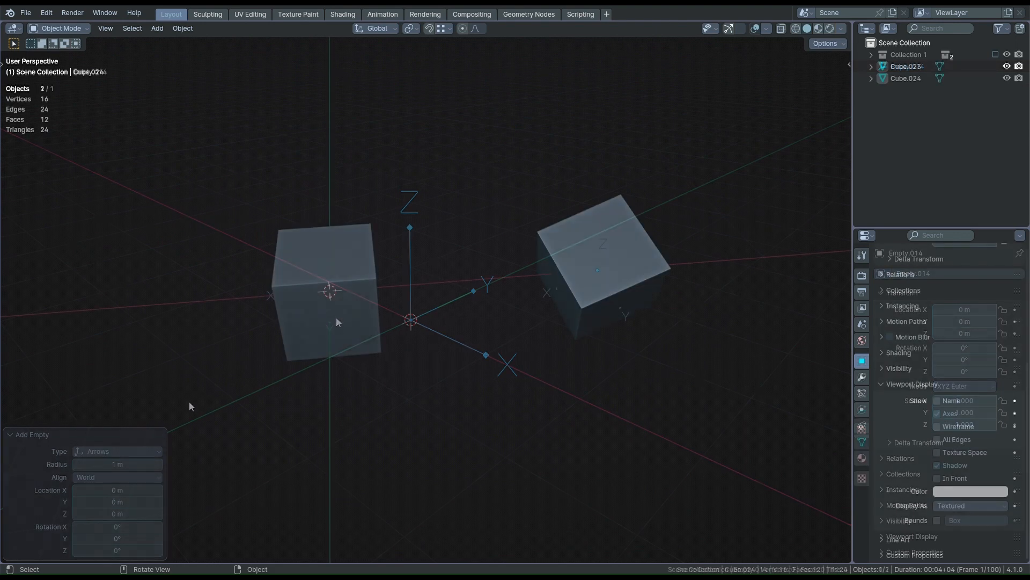
- Set the transform orientation to Local and select the tilted cube
{"action": "left_click", "coordinate": [382, 30]}
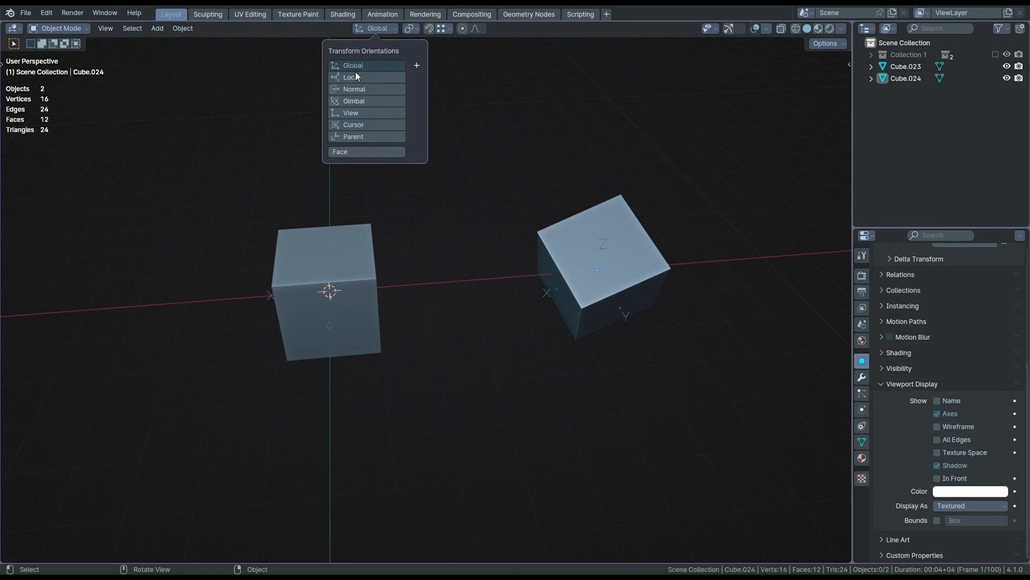
{"action": "left_click", "coordinate": [355, 79]}
{"action": "middle_click_drag", "start_coordinate": [642, 234], "coordinate": [659, 200]}
{"action": "left_click", "coordinate": [584, 269]}
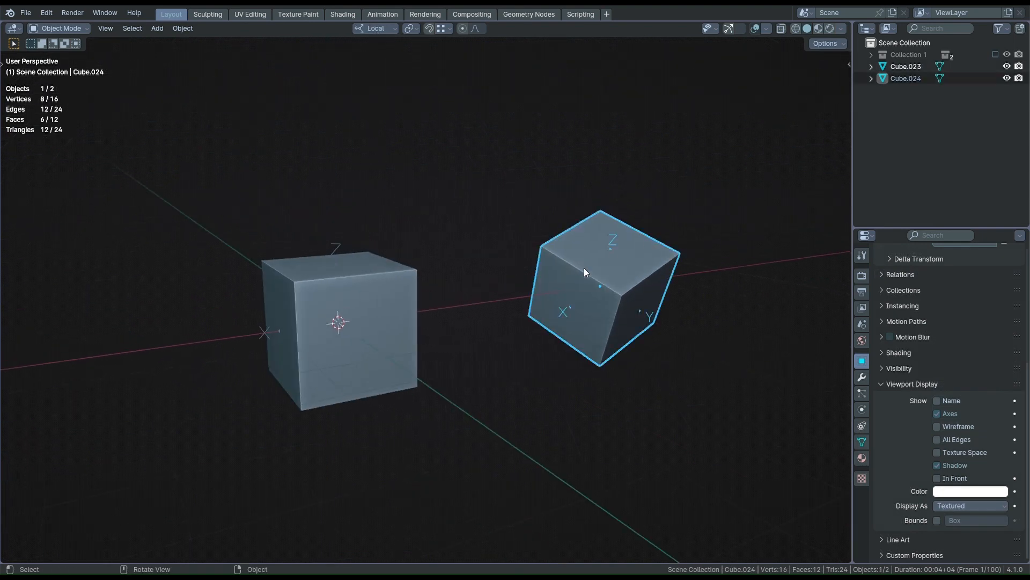
{"action": "middle_click_drag", "start_coordinate": [584, 269], "coordinate": [572, 285]}
- Try moving the tilted cube along its local Z axis, and move it along its local Y axis
{"action": "key", "text": "g"}
{"action": "key", "text": "z"}
{"action": "right_click", "coordinate": [567, 260]}
{"action": "key", "text": "g"}
{"action": "key", "text": "y"}
{"action": "left_click", "coordinate": [655, 329]}
- Select the upright cube at the origin and show its Transform values
{"action": "middle_click_drag", "start_coordinate": [529, 345], "coordinate": [500, 376]}
{"action": "left_click", "coordinate": [359, 339]}
{"action": "middle_click_drag", "start_coordinate": [360, 339], "coordinate": [284, 315]}
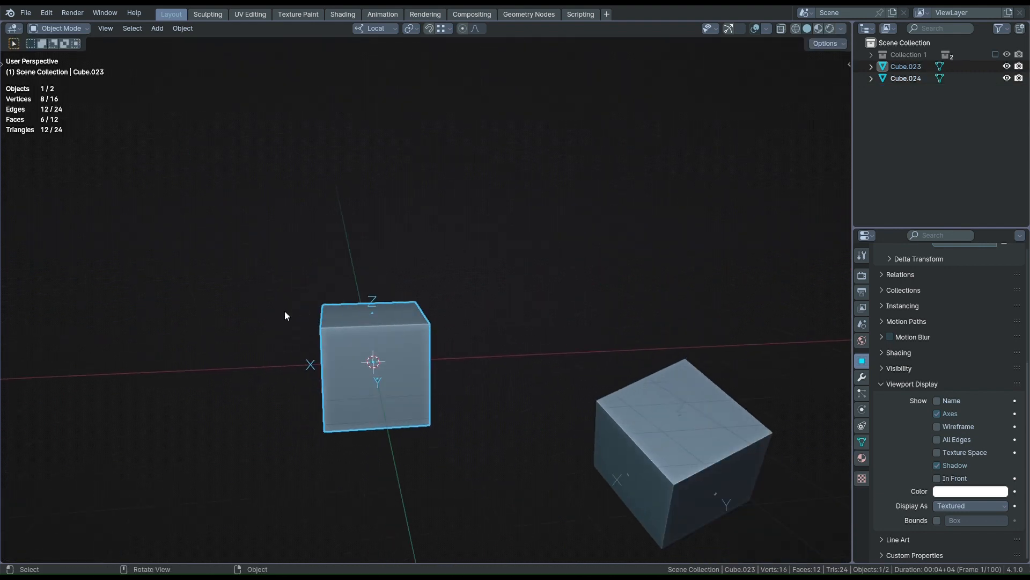
{"action": "key", "text": "n"}
- Try moving the upright cube along its local Z, Y and X axes in turn, cancelling each move
{"action": "key", "text": "g"}
{"action": "key", "text": "z"}
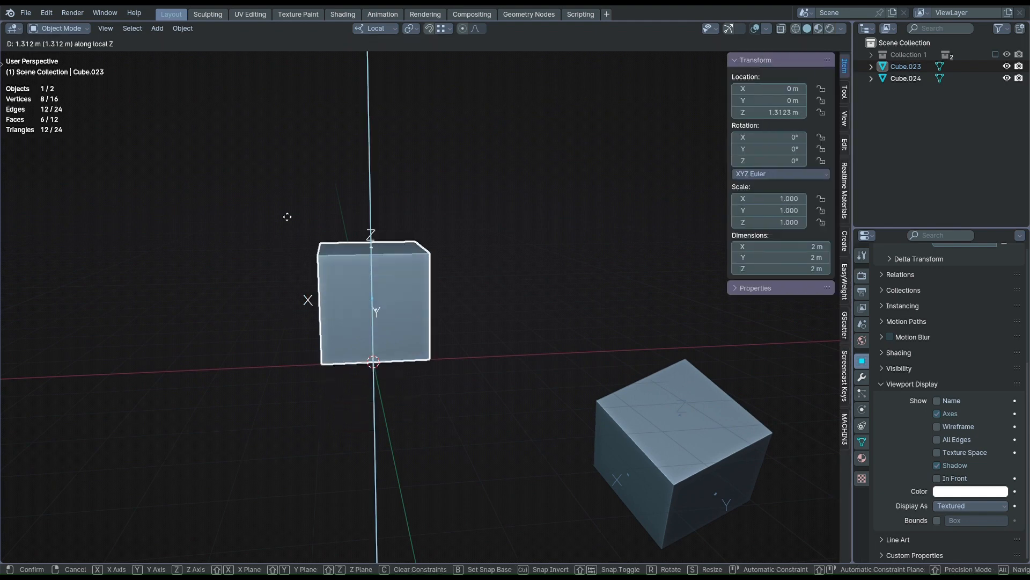
{"action": "right_click", "coordinate": [285, 287]}
{"action": "key", "text": "g"}
{"action": "key", "text": "y"}
{"action": "right_click", "coordinate": [340, 333]}
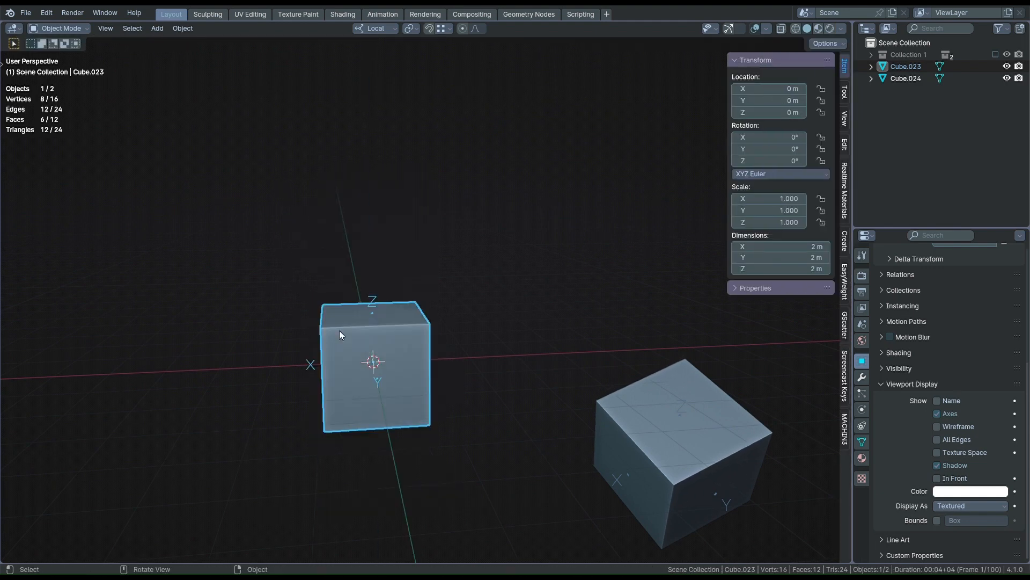
{"action": "key", "text": "g"}
{"action": "key", "text": "x"}
{"action": "right_click", "coordinate": [408, 354]}
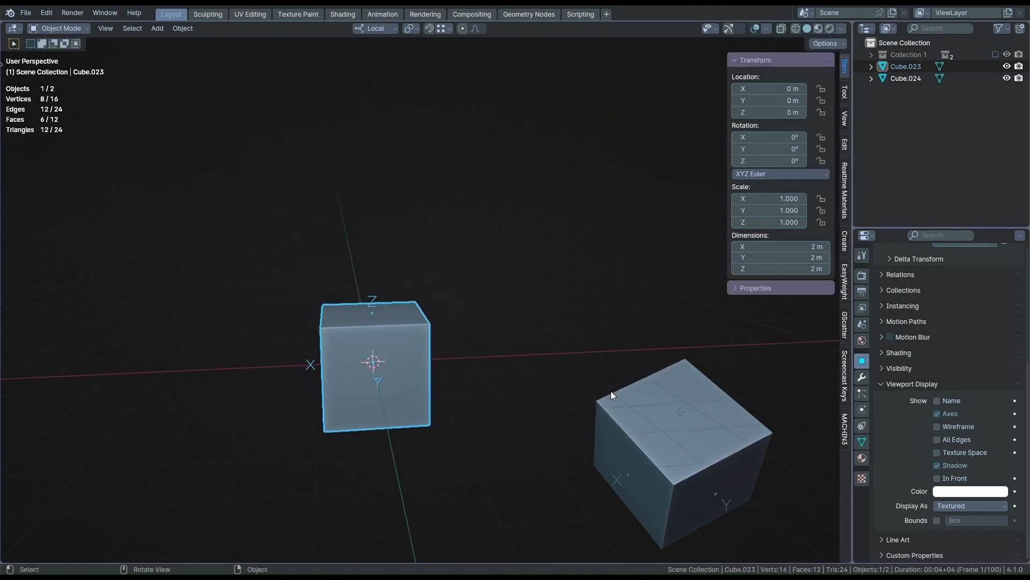
- Move the tilted cube about -1.07 m along its local Y axis, and also along its local Z and X axes
{"action": "left_click", "coordinate": [692, 432]}
{"action": "middle_click_drag", "start_coordinate": [664, 422], "coordinate": [416, 373]}
{"action": "key", "text": "g"}
{"action": "key", "text": "y"}
{"action": "left_click", "coordinate": [428, 336]}
{"action": "key", "text": "g"}
{"action": "key", "text": "z"}
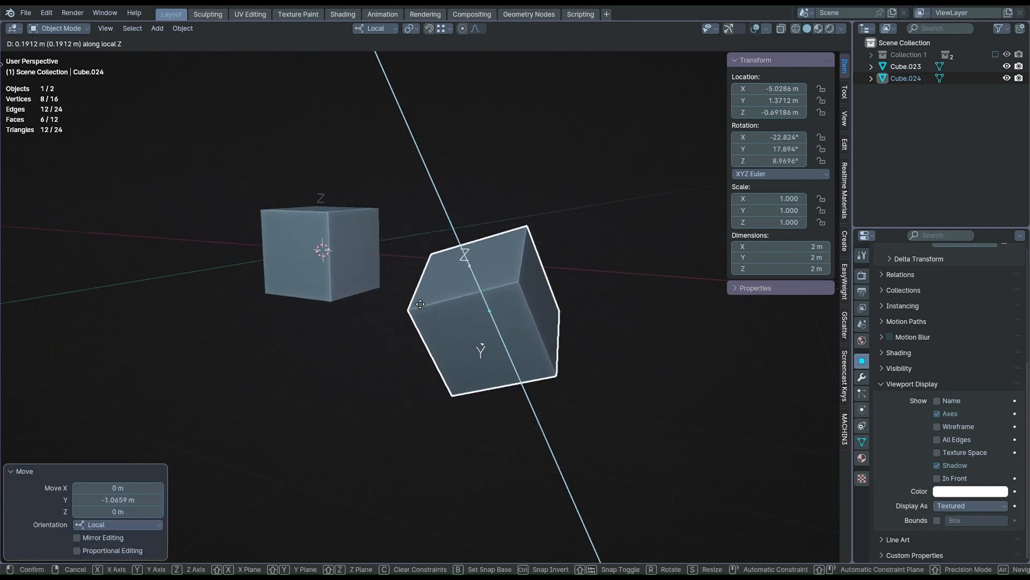
{"action": "left_click", "coordinate": [406, 253]}
{"action": "key", "text": "x"}
- Freely rotate the whole mesh of the cube at the origin in Edit Mode and return to Object Mode
{"action": "middle_click_drag", "start_coordinate": [241, 269], "coordinate": [452, 360]}
{"action": "left_click", "coordinate": [452, 358]}
{"action": "middle_click_drag", "start_coordinate": [430, 326], "coordinate": [233, 336]}
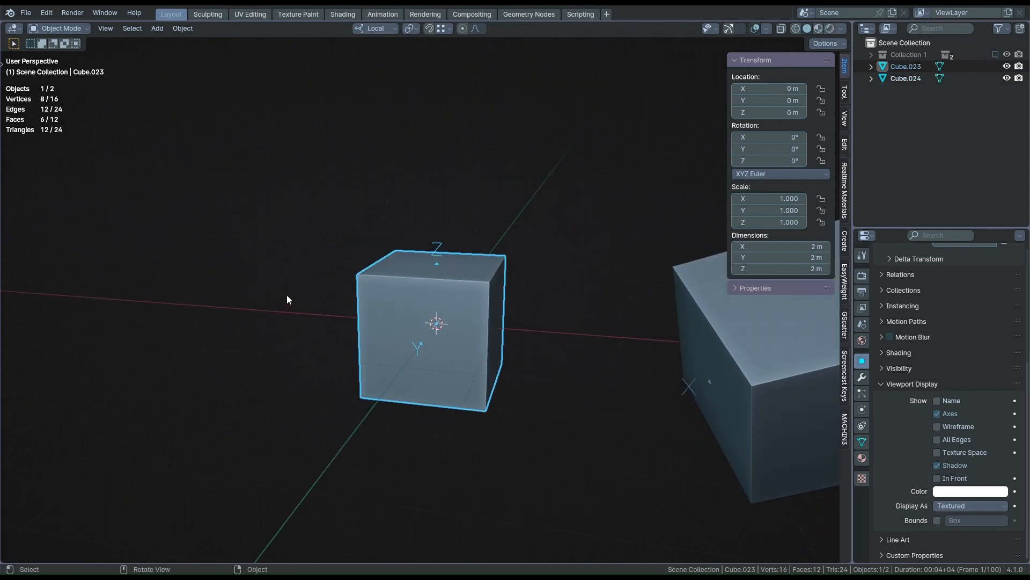
{"action": "key", "text": "Tab"}
{"action": "key", "text": "r"}
{"action": "key", "text": "r"}
{"action": "left_click", "coordinate": [258, 294]}
{"action": "key", "text": "Tab"}
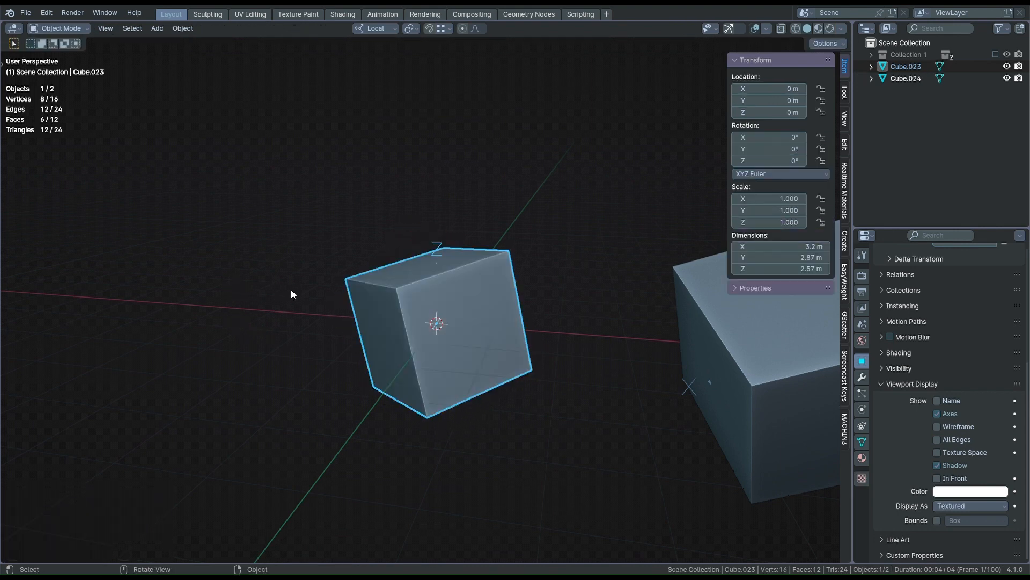
- Try moving the rotated cube along local Z and Y, and move it about 0.06 m along local X
{"action": "key", "text": "g"}
{"action": "key", "text": "z"}
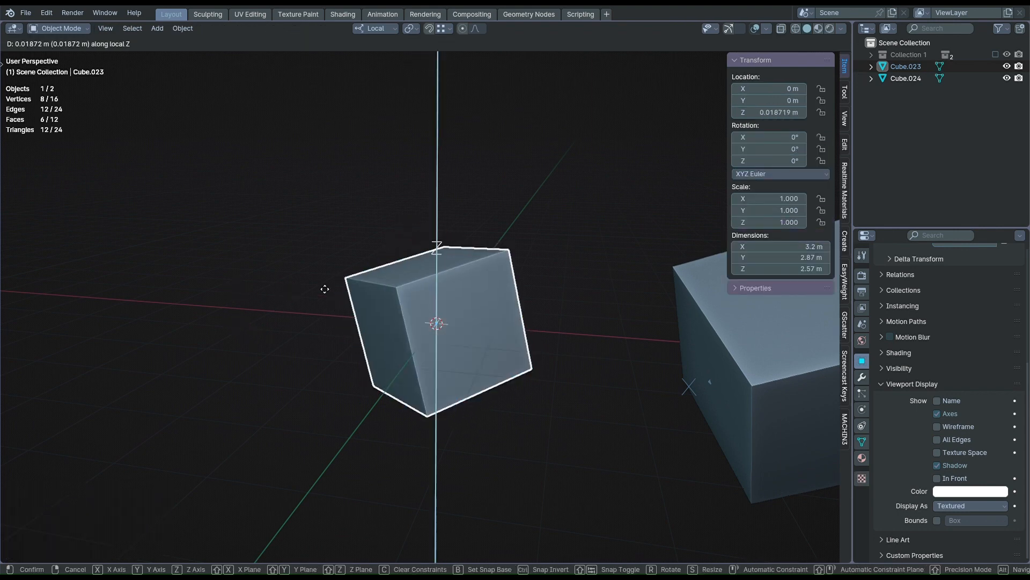
{"action": "right_click", "coordinate": [335, 279]}
{"action": "key", "text": "g"}
{"action": "key", "text": "y"}
{"action": "right_click", "coordinate": [382, 279]}
{"action": "key", "text": "g"}
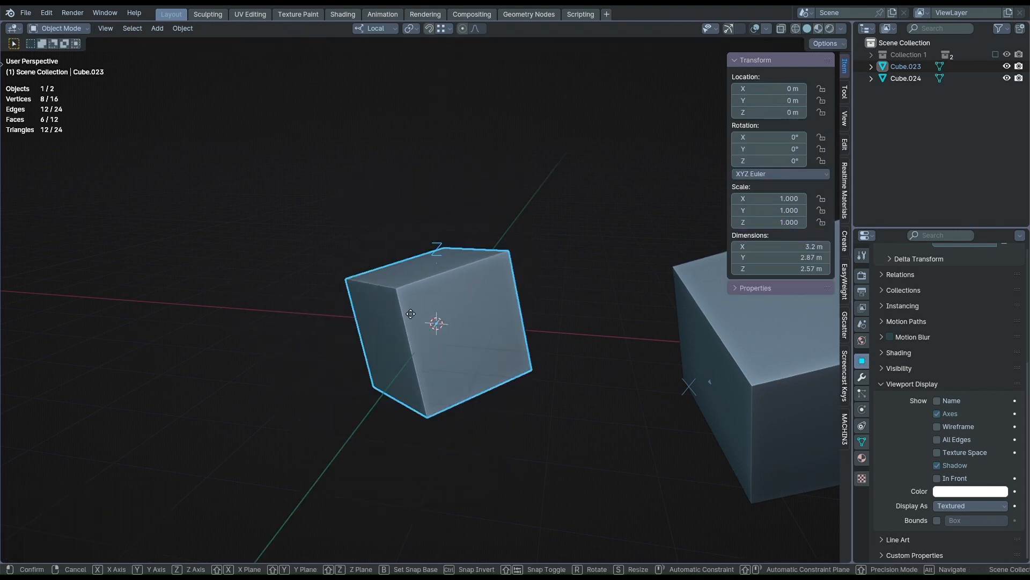
{"action": "key", "text": "x"}
{"action": "left_click", "coordinate": [386, 306]}
- Give the same cube's mesh a second free Trackball rotation in Edit Mode and return to Object Mode
{"action": "key", "text": "Tab"}
{"action": "key", "text": "r"}
{"action": "key", "text": "r"}
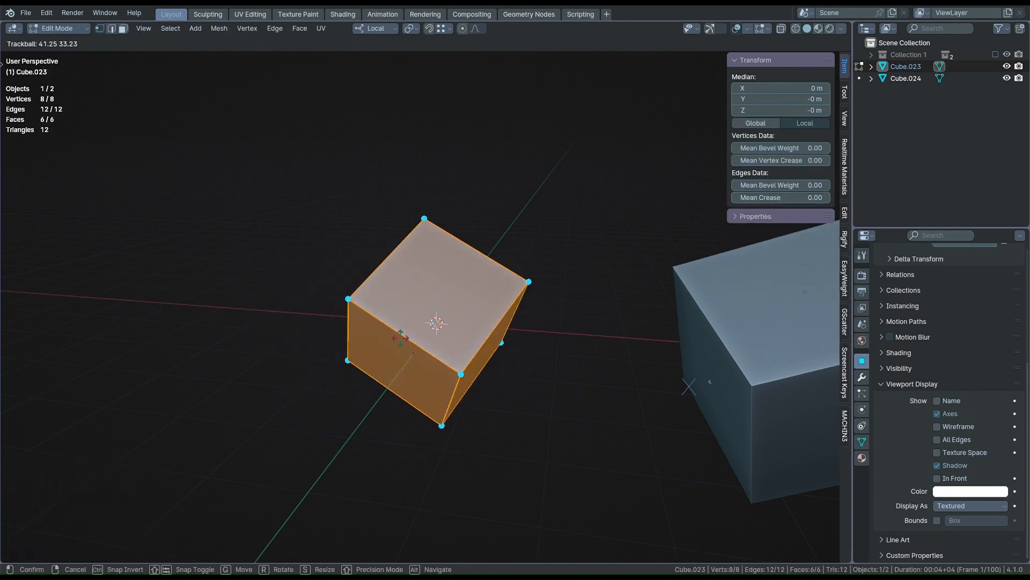
{"action": "left_click", "coordinate": [410, 326]}
{"action": "key", "text": "Tab"}
- Try moving the cube along its local Z axis and rotating it about its local Y axis
{"action": "key", "text": "g"}
{"action": "key", "text": "z"}
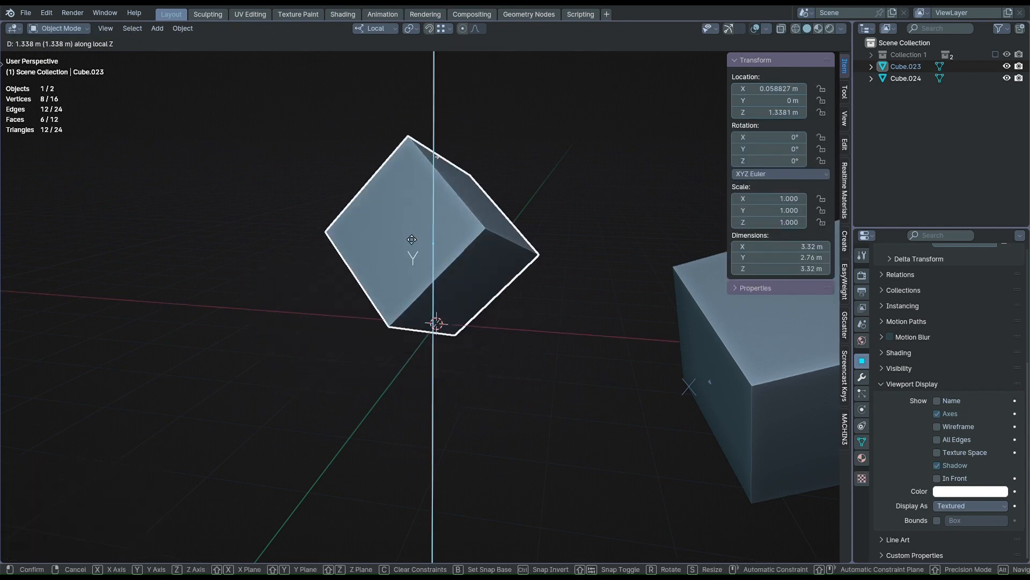
{"action": "right_click", "coordinate": [446, 333]}
{"action": "key", "text": "r"}
{"action": "key", "text": "y"}
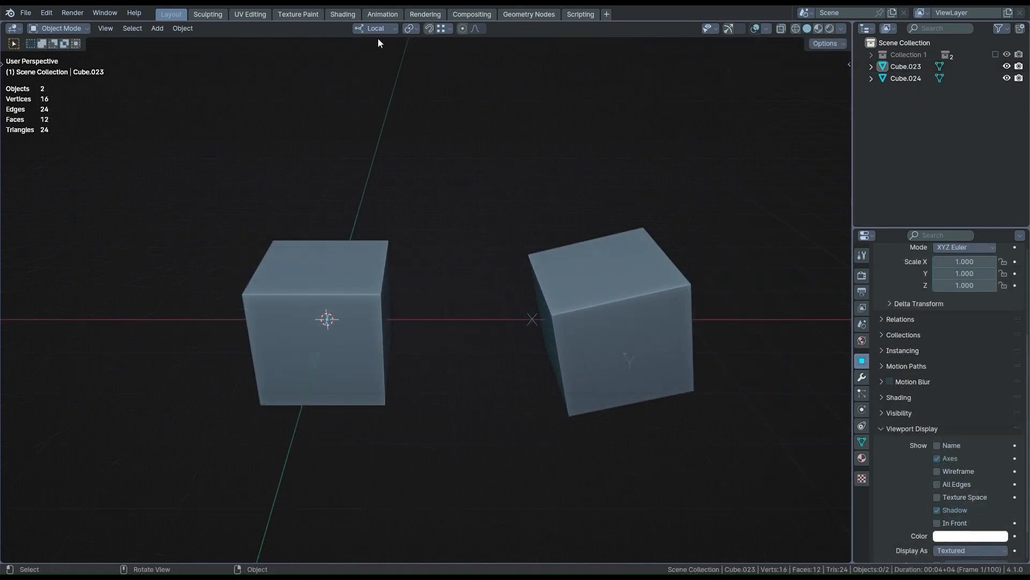
- Set the transform orientation to Normal and enter Edit Mode on the upright cube
{"action": "left_click", "coordinate": [376, 28]}
{"action": "left_click", "coordinate": [356, 91]}
{"action": "key", "text": "Tab"}
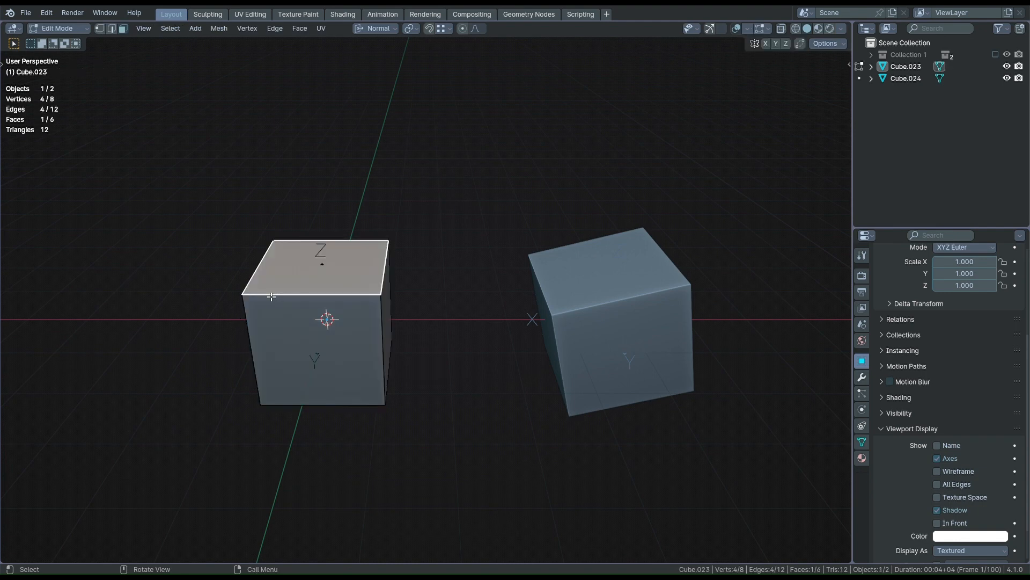
- Move the upright cube's top face upward along its normal Z axis
{"action": "key", "text": "g"}
{"action": "key", "text": "z"}
{"action": "left_click", "coordinate": [273, 194]}
- Move the cube's front face about 1.33 m outward along its normal Z axis
{"action": "left_click", "coordinate": [326, 337]}
{"action": "middle_click_drag", "start_coordinate": [326, 335], "coordinate": [269, 324]}
{"action": "key", "text": "g"}
{"action": "key", "text": "z"}
{"action": "left_click", "coordinate": [201, 371]}
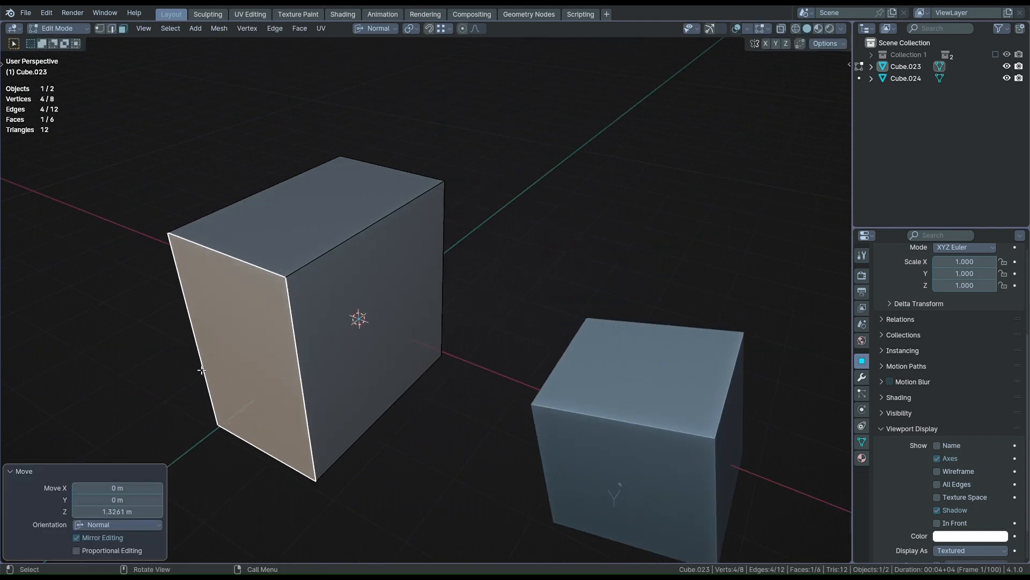
- Move the front face about 1.61 m along its normal Y axis and about 1.54 m along its normal X axis
{"action": "key", "text": "g"}
{"action": "key", "text": "y"}
{"action": "left_click", "coordinate": [232, 249]}
{"action": "key", "text": "g"}
{"action": "key", "text": "x"}
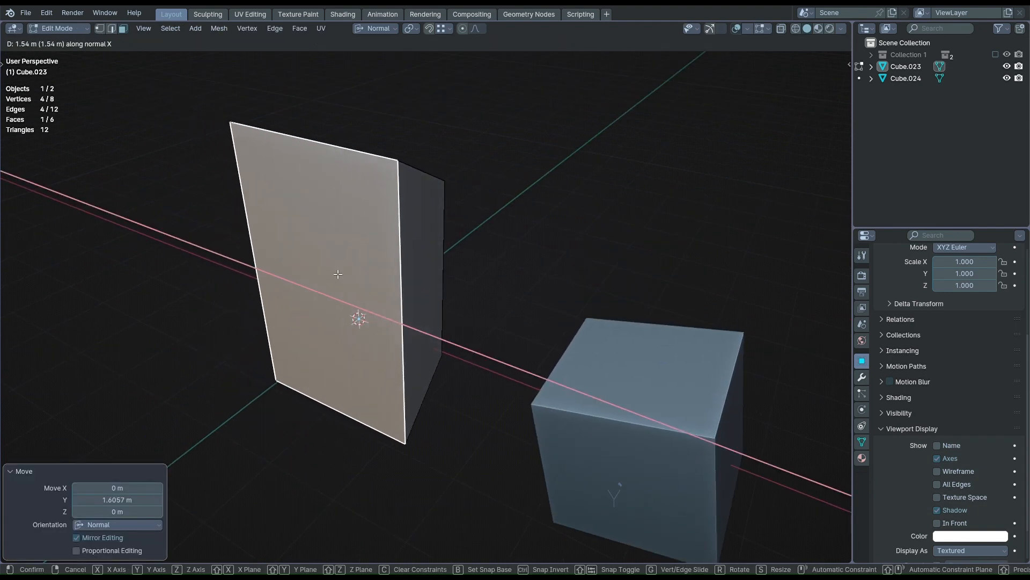
{"action": "left_click", "coordinate": [338, 275]}
- Move the front face freely to skew the block, and return to Object Mode
{"action": "key", "text": "g"}
{"action": "left_click", "coordinate": [227, 319]}
{"action": "key", "text": "Tab"}
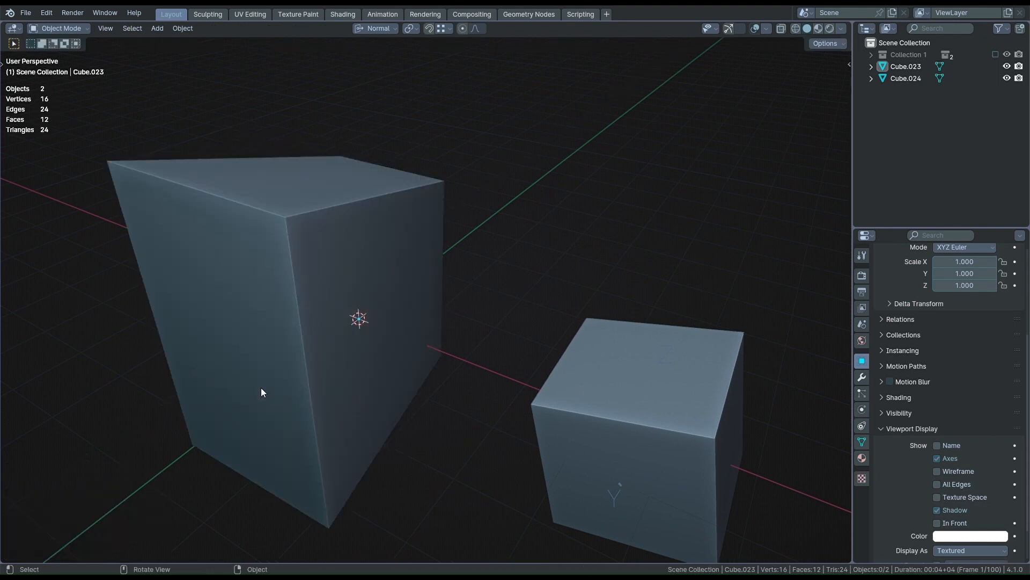
- Select the tilted cube, show its Transform values and enter Edit Mode on it
{"action": "middle_click_drag", "start_coordinate": [261, 388], "coordinate": [397, 332]}
{"action": "left_click", "coordinate": [517, 302]}
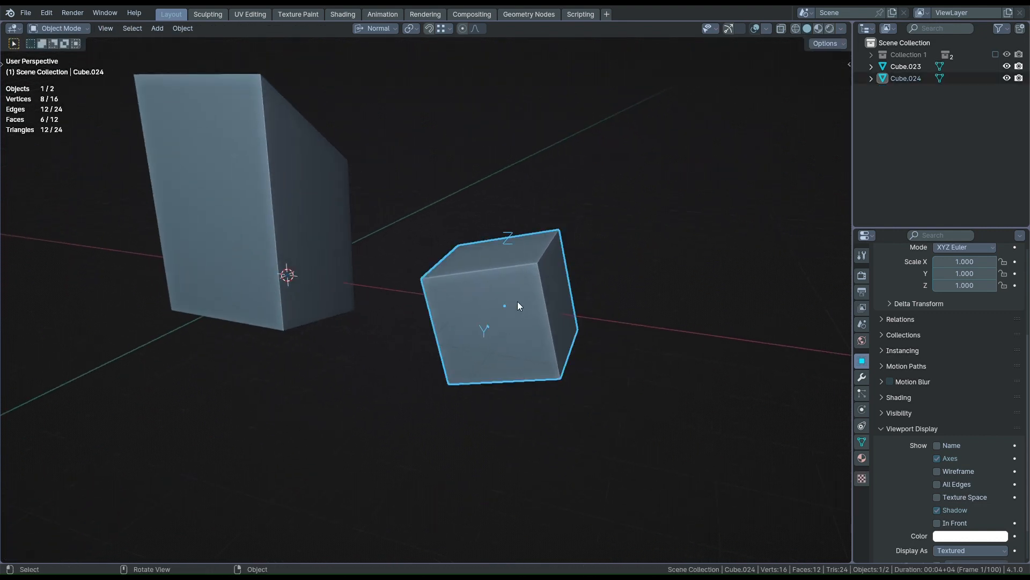
{"action": "key", "text": "n"}
{"action": "middle_click_drag", "start_coordinate": [617, 294], "coordinate": [464, 369]}
{"action": "scroll", "coordinate": [706, 194], "scroll_direction": "up", "scroll_amount": 2}
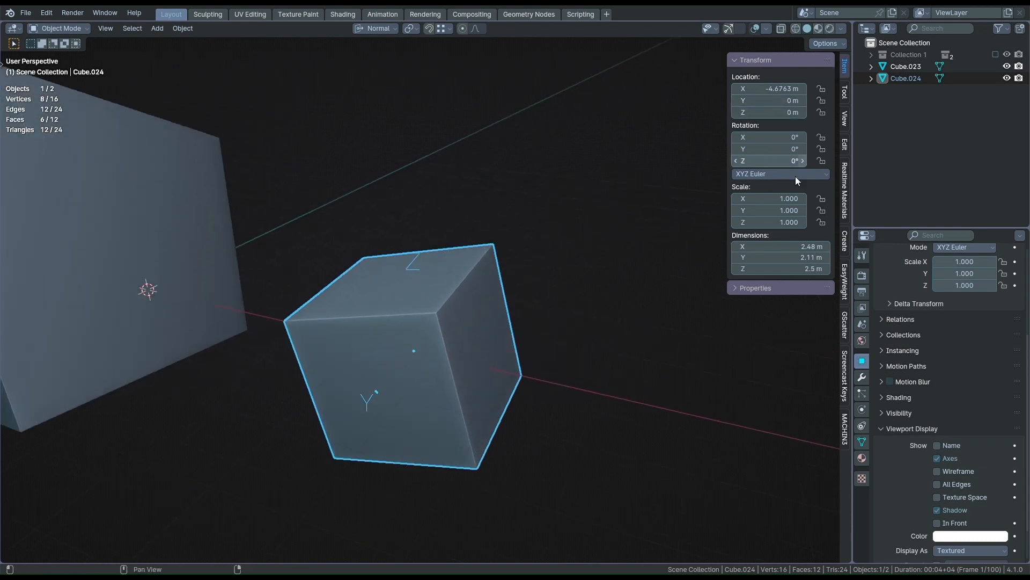
{"action": "mouse_move", "coordinate": [322, 379]}
{"action": "middle_mouse_down"}
{"action": "mouse_move", "coordinate": [340, 361]}
{"action": "mouse_move", "coordinate": [336, 346]}
{"action": "mouse_move", "coordinate": [339, 377]}
{"action": "middle_mouse_up"}
{"action": "key", "text": "Tab"}
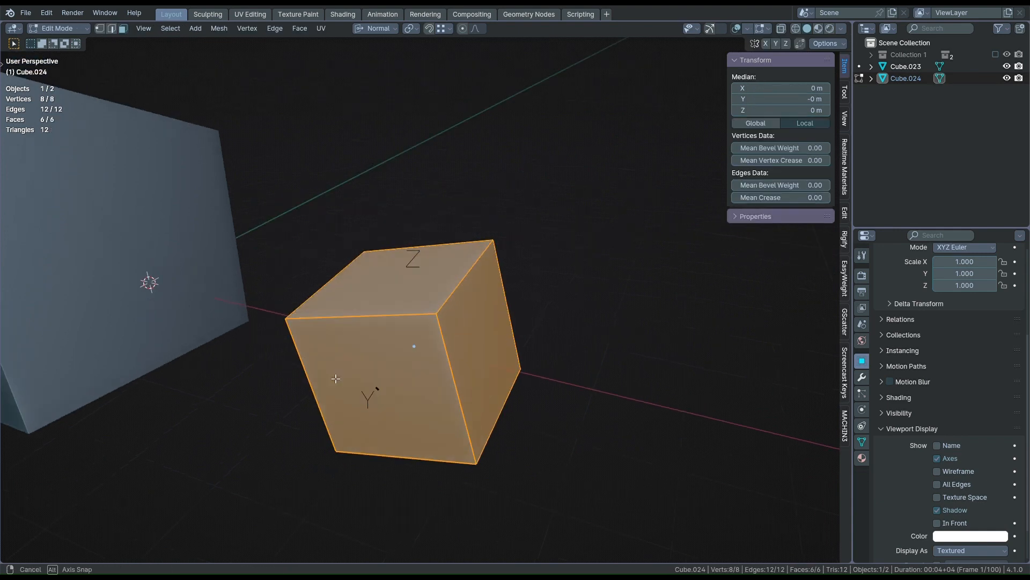
- Select the tilted cube's top face and move it outward along its normal Z axis
{"action": "left_click", "coordinate": [365, 300]}
{"action": "key", "text": "g"}
{"action": "key", "text": "z"}
{"action": "left_click", "coordinate": [352, 264]}
- Select the block's front face and move it about -0.51 m along its normal Y axis
{"action": "left_click", "coordinate": [375, 326]}
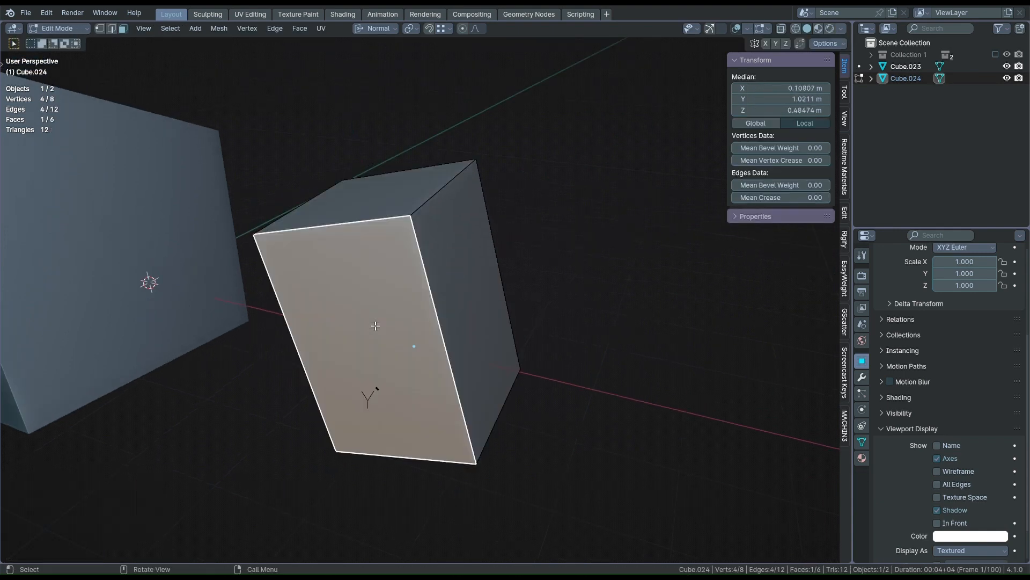
{"action": "key", "text": "g"}
{"action": "key", "text": "y"}
{"action": "left_click", "coordinate": [368, 362]}
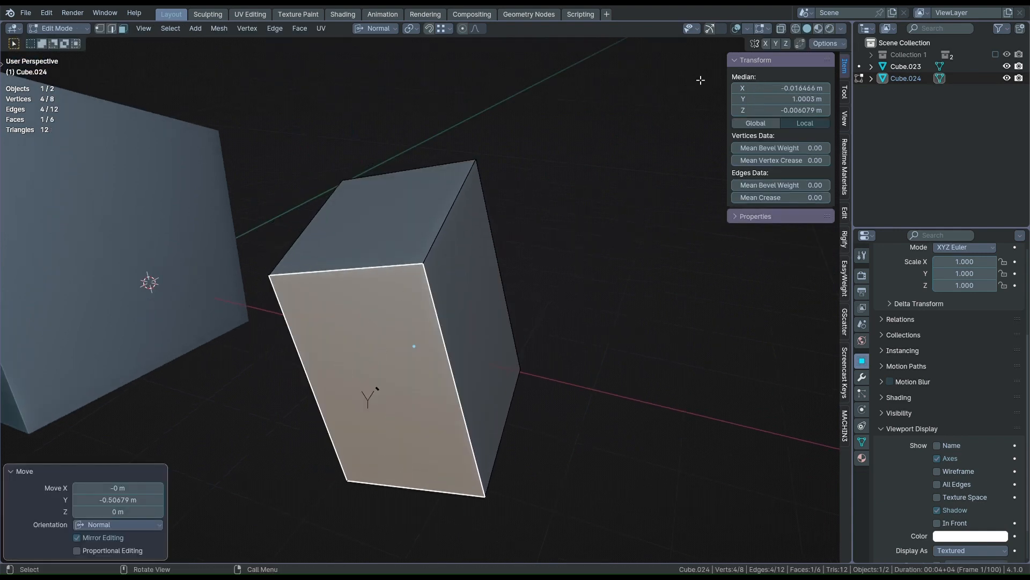
- Turn on the display of split normals and face normals in the mesh edit mode overlays
{"action": "left_click", "coordinate": [769, 28]}
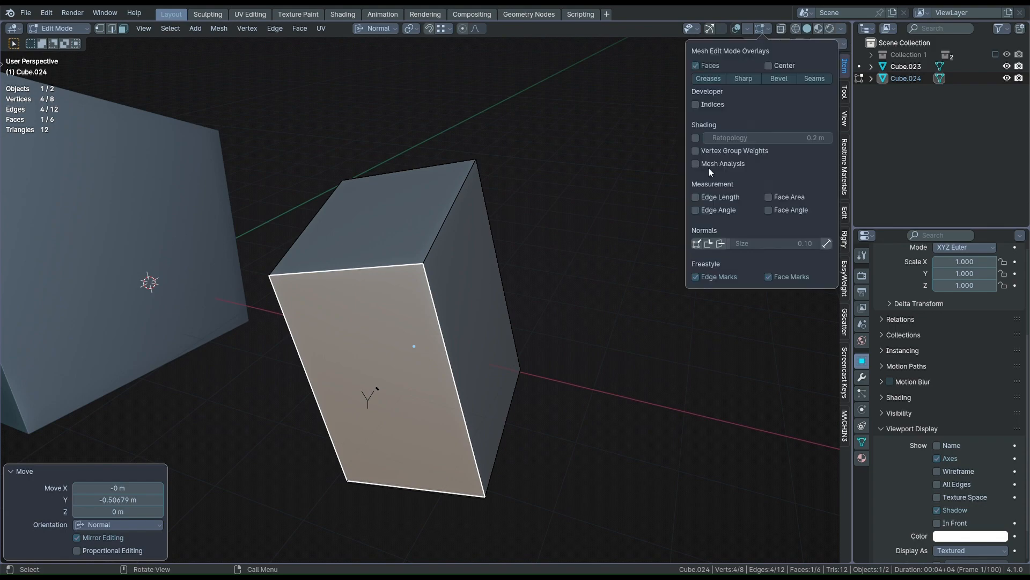
{"action": "left_click", "coordinate": [709, 243]}
{"action": "left_click", "coordinate": [719, 243]}
{"action": "middle_click_drag", "start_coordinate": [399, 258], "coordinate": [300, 225]}
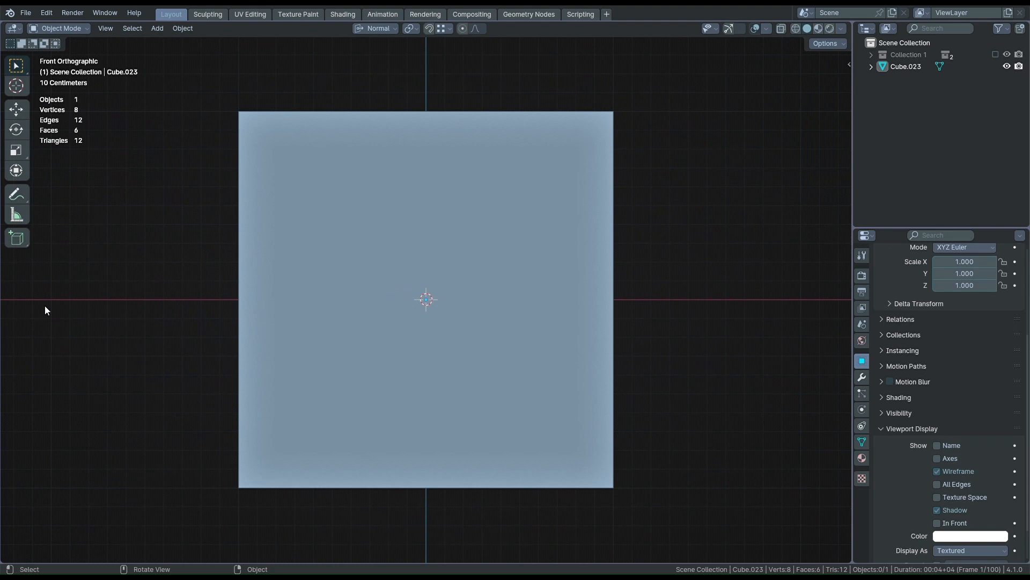
- Select the cube at the origin, activate the Rotate tool and show the viewport gizmos
{"action": "left_click", "coordinate": [376, 29]}
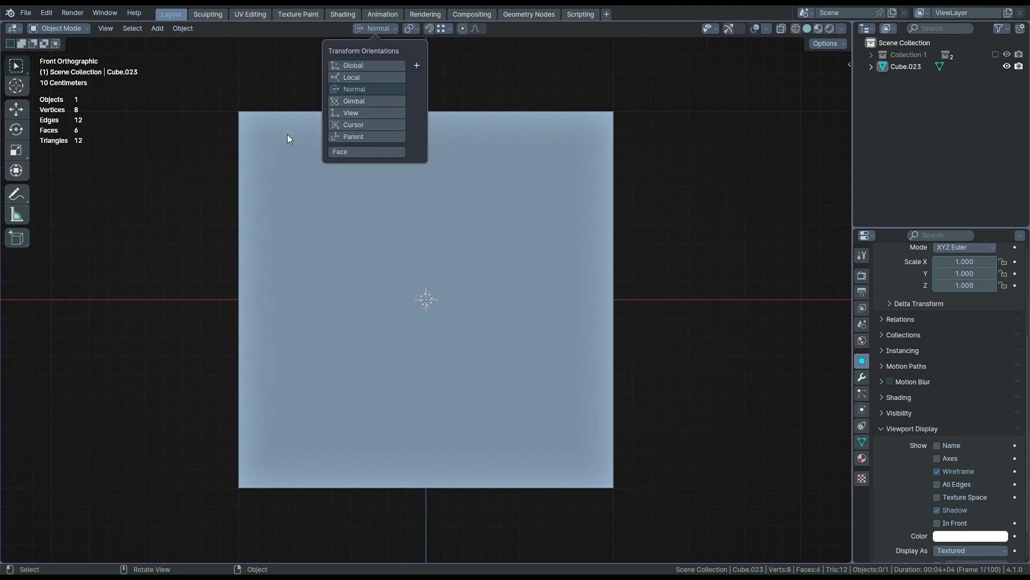
{"action": "left_click", "coordinate": [289, 200]}
{"action": "middle_click_drag", "start_coordinate": [289, 200], "coordinate": [239, 281]}
{"action": "left_click", "coordinate": [16, 129]}
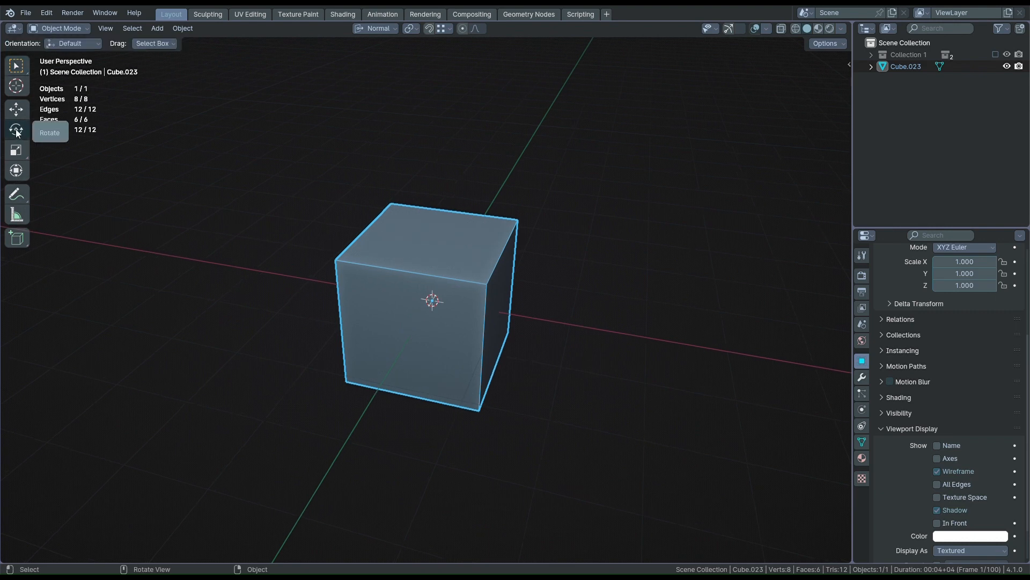
{"action": "left_click", "coordinate": [710, 28]}
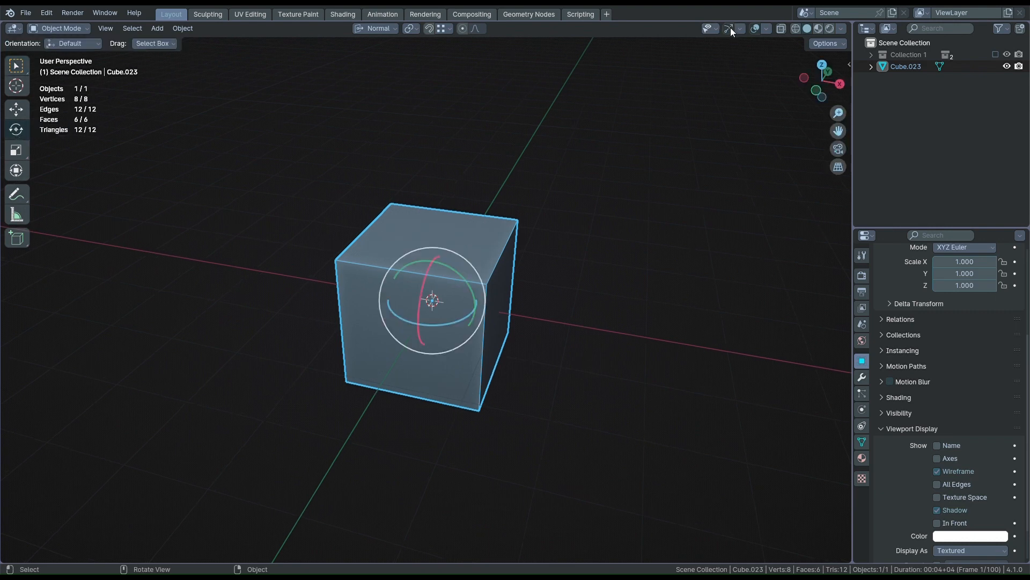
- Set the transform orientation to Gimbal and rotate the cube about -121° around the Y axis
{"action": "left_click", "coordinate": [375, 28]}
{"action": "left_click", "coordinate": [346, 101]}
{"action": "left_click_drag", "start_coordinate": [420, 262], "coordinate": [397, 312]}
- Set the transform orientation to View and rotate the cube about -9° around the view's Y axis
{"action": "left_click", "coordinate": [376, 28]}
{"action": "left_click", "coordinate": [352, 114]}
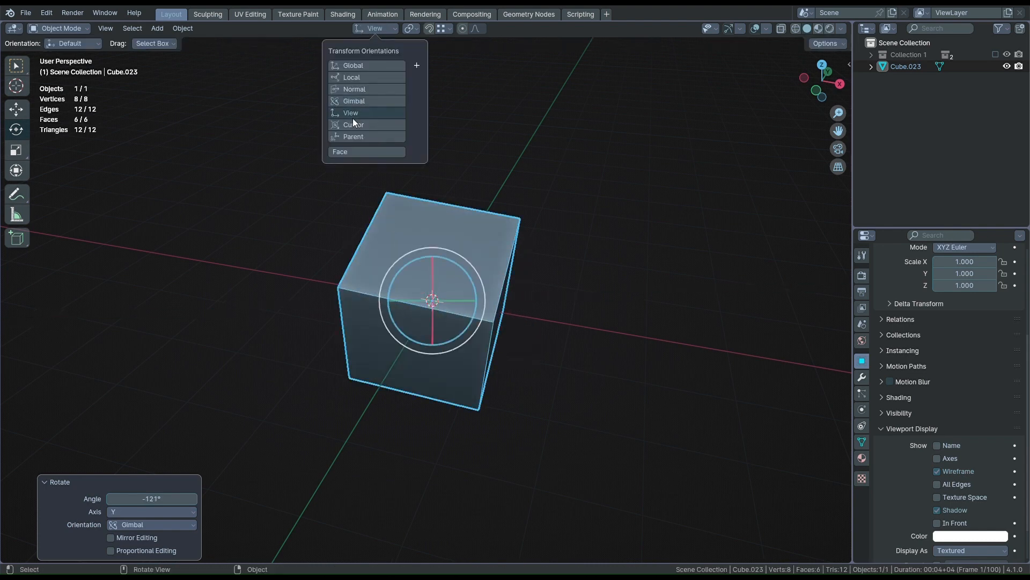
{"action": "middle_click_drag", "start_coordinate": [285, 285], "coordinate": [333, 303]}
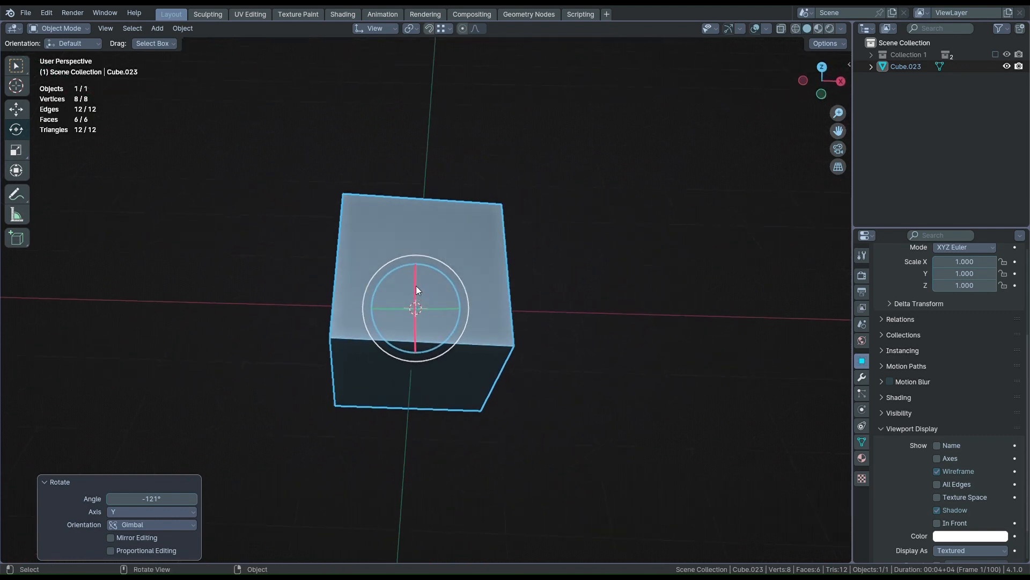
{"action": "left_click_drag", "start_coordinate": [416, 286], "coordinate": [382, 299]}
- Set the transform orientation to Cursor and rotate the cube around the 3D cursor's Z axis
{"action": "left_click", "coordinate": [378, 27]}
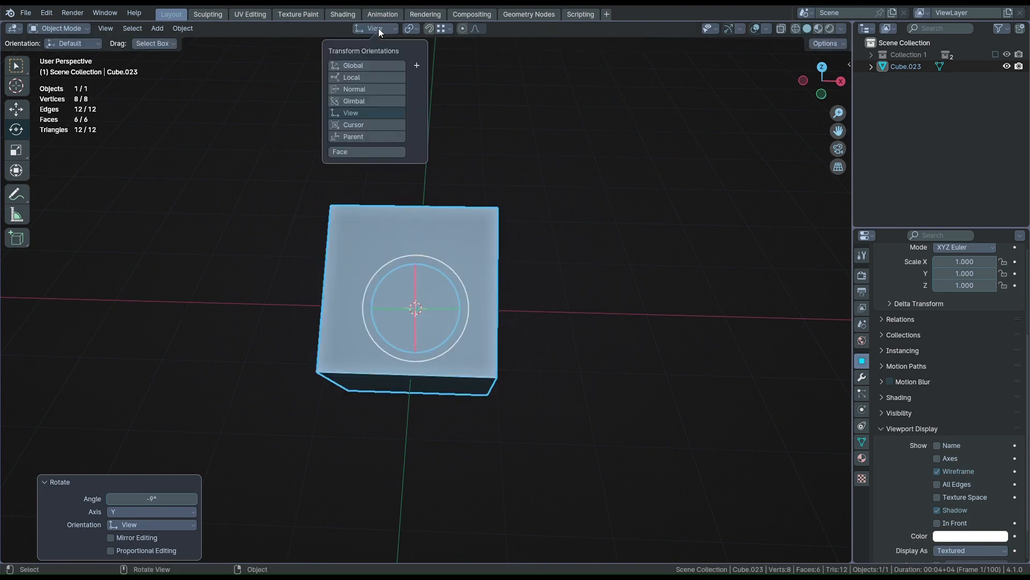
{"action": "left_click", "coordinate": [346, 127]}
{"action": "middle_click_drag", "start_coordinate": [336, 351], "coordinate": [359, 332]}
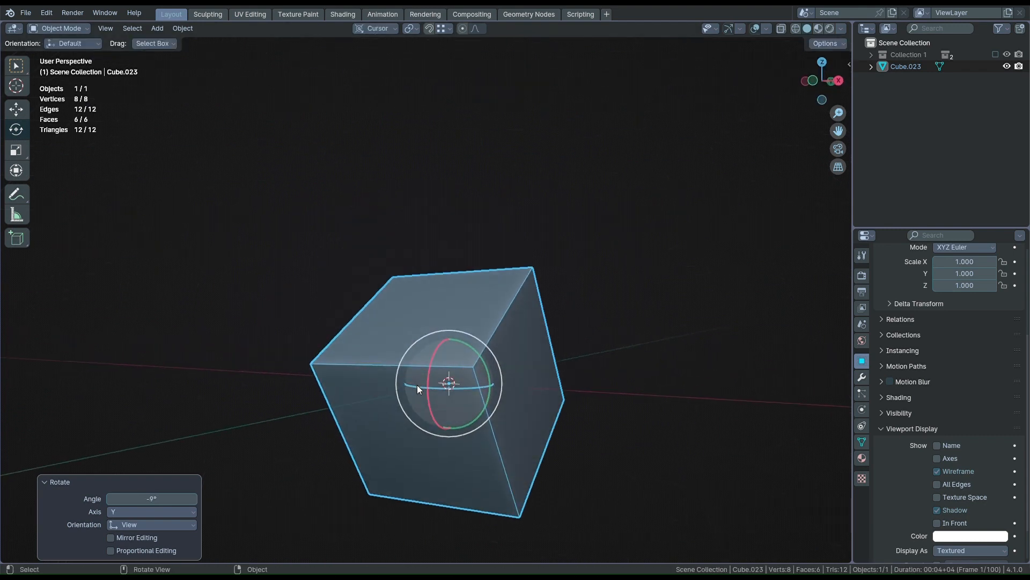
{"action": "left_click_drag", "start_coordinate": [417, 385], "coordinate": [375, 341]}
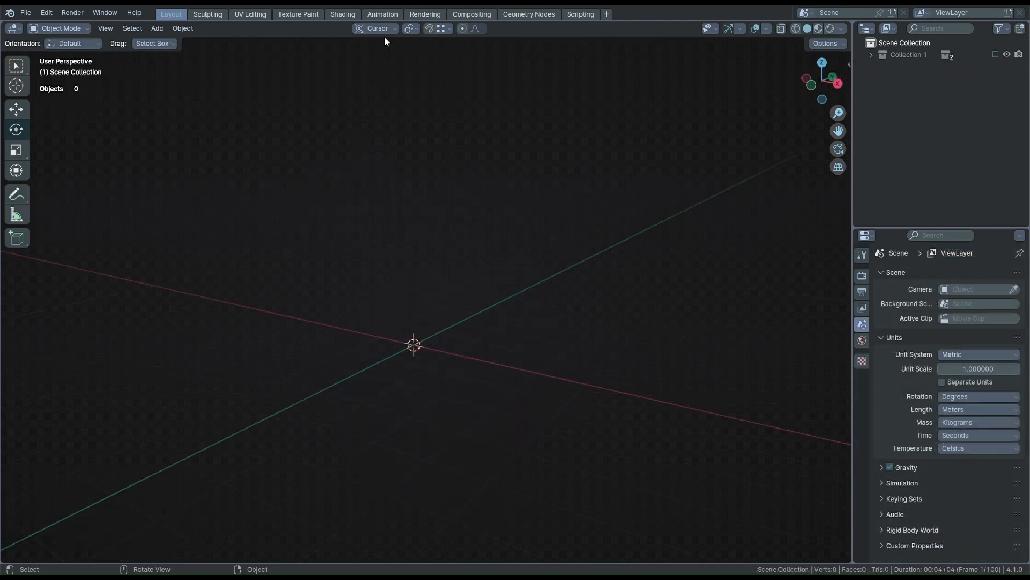
- Set the transform orientation to Parent and add a 2 m cube at the origin
{"action": "left_click", "coordinate": [384, 28]}
{"action": "left_click", "coordinate": [360, 138]}
{"action": "key", "text": "shift+a"}
{"action": "type", "text": "cub"}
{"action": "key", "text": "Return"}
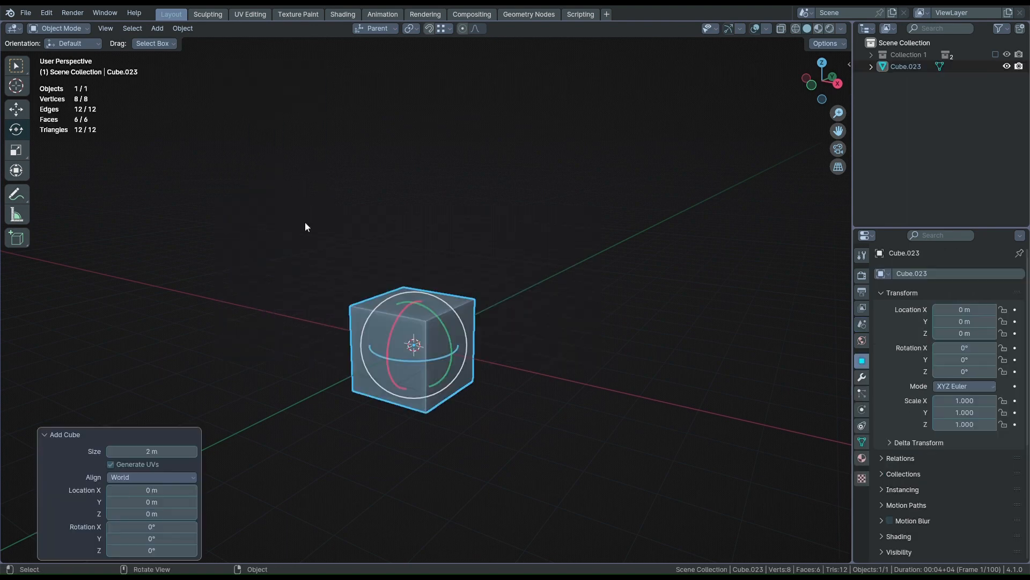
- Duplicate the cube about -2.65 m in X, -0.55 m in Y and 3.69 m in Z, and tilt the copy with a trackball rotation
{"action": "key", "text": "shift+d"}
{"action": "left_click", "coordinate": [295, 98]}
{"action": "key", "text": "r"}
{"action": "key", "text": "r"}
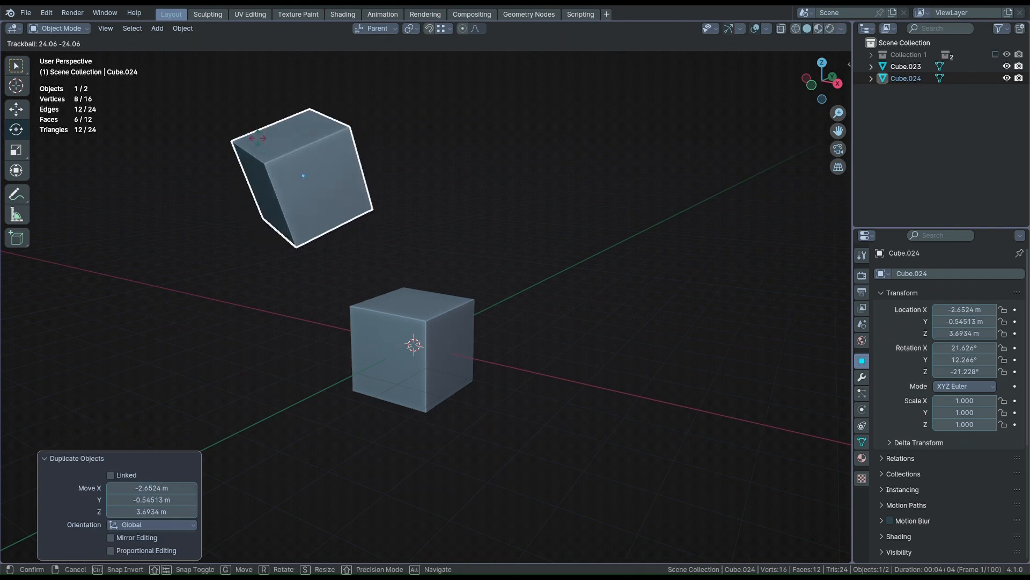
- Parent the cube at the origin to the tilted upper cube with the Object option
{"action": "left_click", "coordinate": [389, 312]}
{"action": "left_click", "coordinate": [389, 312], "text": "shift"}
{"action": "left_click", "coordinate": [259, 153], "text": "shift"}
{"action": "key", "text": "ctrl+p"}
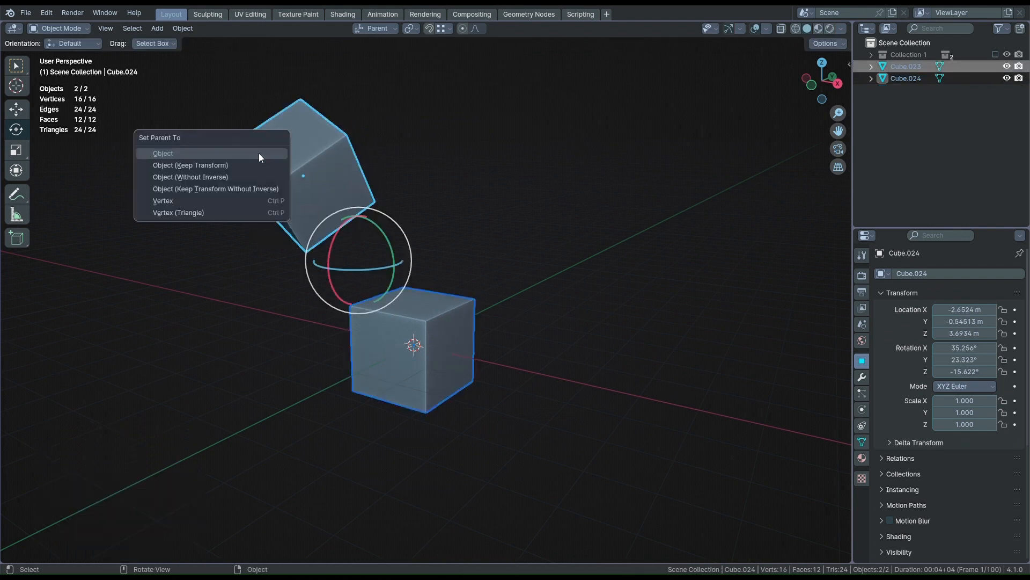
{"action": "left_click", "coordinate": [259, 153]}
- Rotate the lower child cube in Parent orientation, and rotate the upper parent cube around its X gizmo ring
{"action": "left_click", "coordinate": [384, 342]}
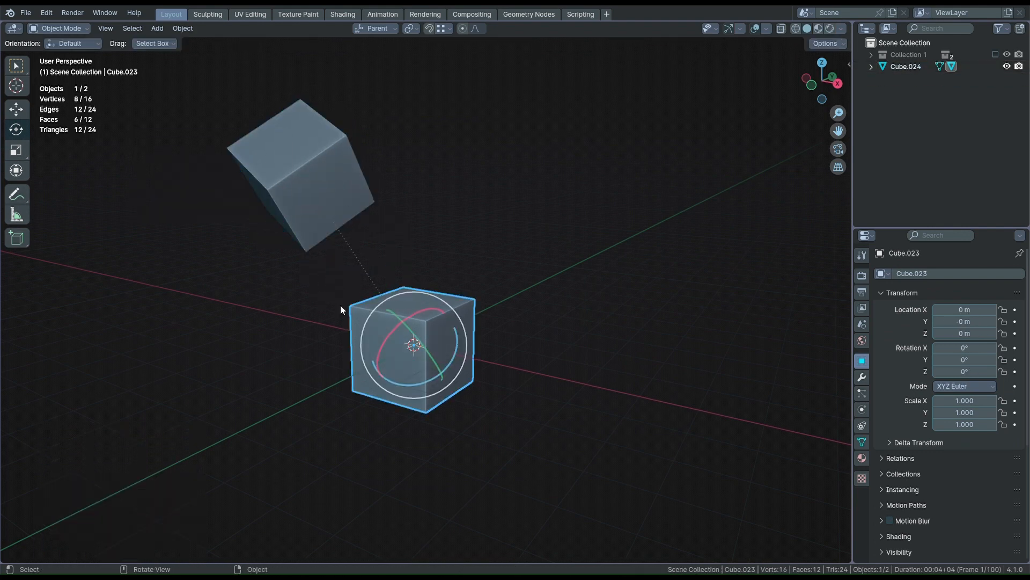
{"action": "left_click", "coordinate": [293, 204]}
{"action": "middle_click_drag", "start_coordinate": [293, 205], "coordinate": [315, 248]}
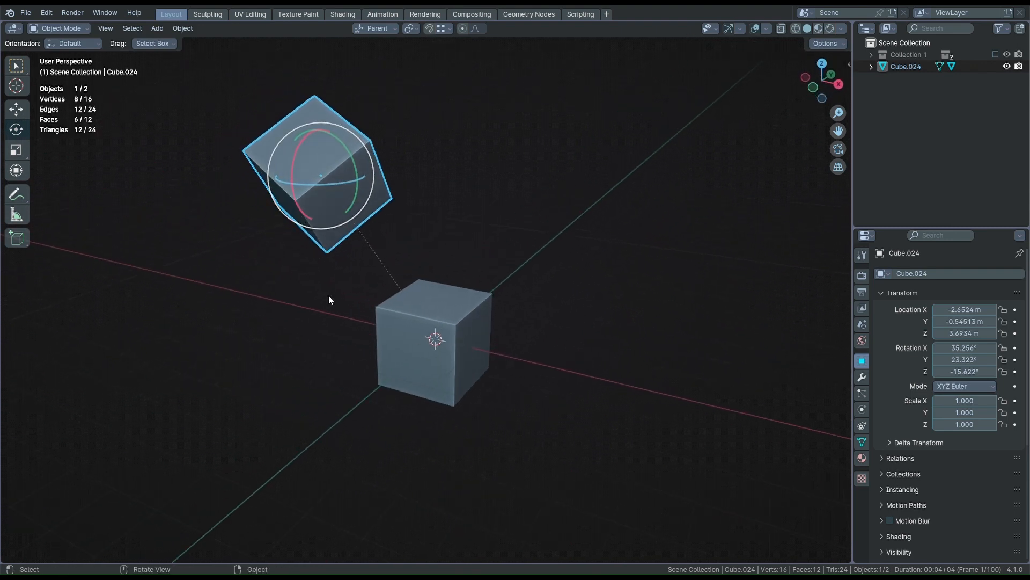
{"action": "left_click", "coordinate": [391, 317]}
{"action": "left_click_drag", "start_coordinate": [415, 332], "coordinate": [410, 354]}
{"action": "left_click", "coordinate": [323, 210]}
{"action": "left_click_drag", "start_coordinate": [292, 162], "coordinate": [298, 134]}
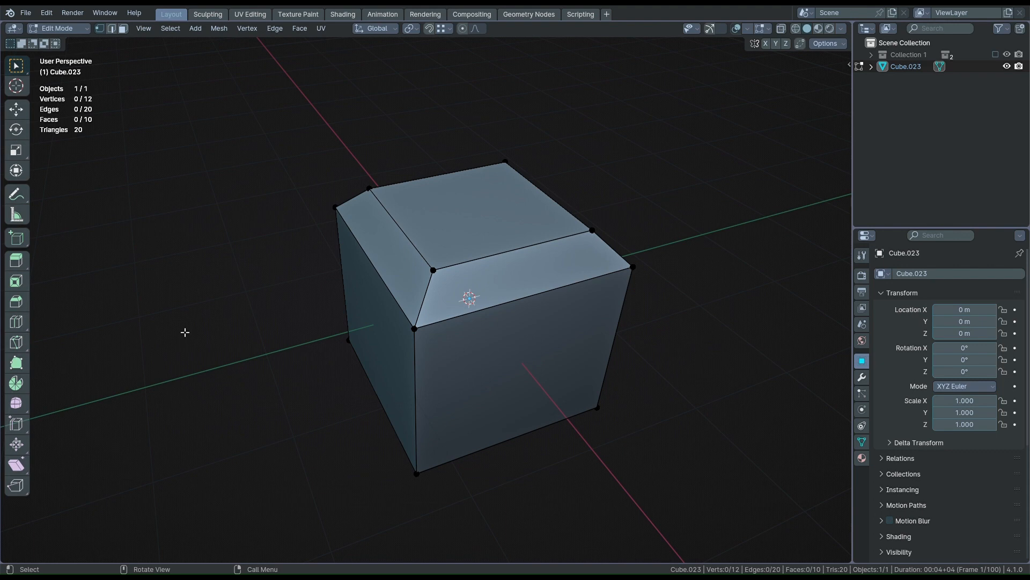
- Select the narrow slanted bevel face in face select mode and create a custom transform orientation from it
{"action": "key", "text": "3"}
{"action": "left_click", "coordinate": [407, 242]}
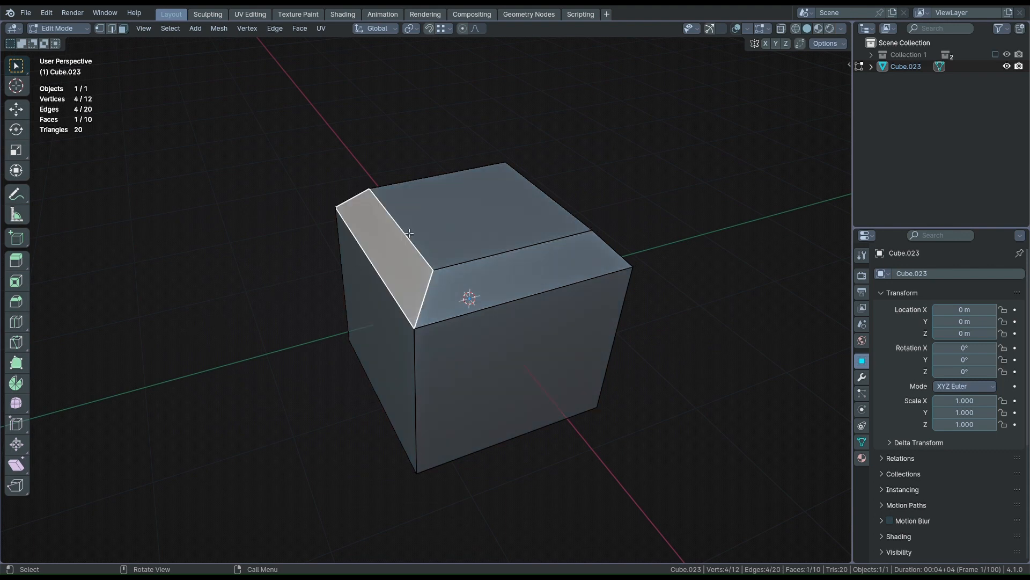
{"action": "left_click", "coordinate": [384, 27]}
{"action": "left_click", "coordinate": [416, 64]}
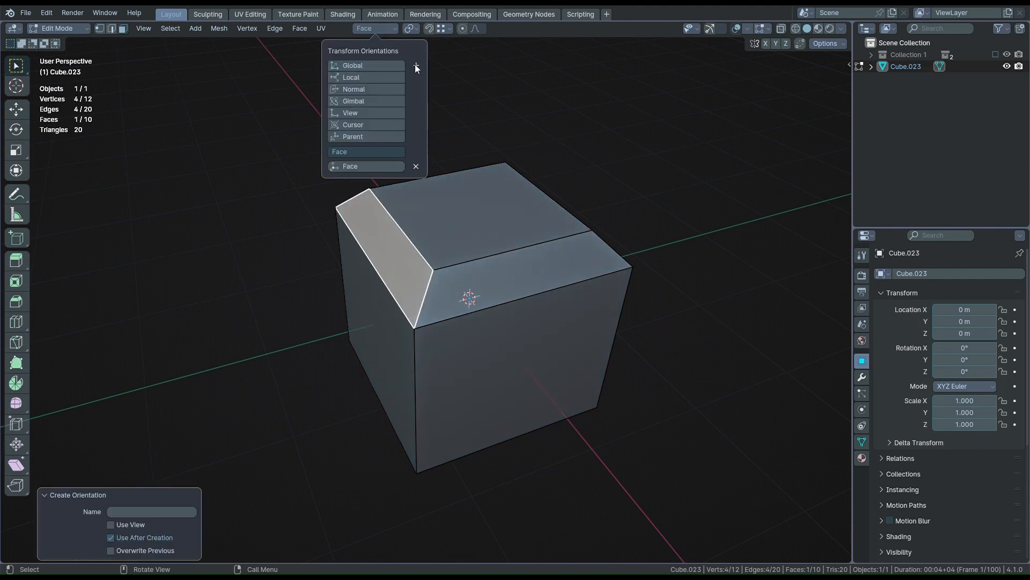
- Select the block's top face and move it along the Z axis of the custom Face orientation
{"action": "mouse_move", "coordinate": [412, 245]}
{"action": "middle_mouse_down"}
{"action": "mouse_move", "coordinate": [435, 193]}
{"action": "mouse_move", "coordinate": [394, 198]}
{"action": "mouse_move", "coordinate": [401, 235]}
{"action": "mouse_move", "coordinate": [421, 220]}
{"action": "mouse_move", "coordinate": [427, 232]}
{"action": "middle_mouse_up"}
{"action": "left_click", "coordinate": [437, 232]}
{"action": "key", "text": "g"}
{"action": "key", "text": "z"}
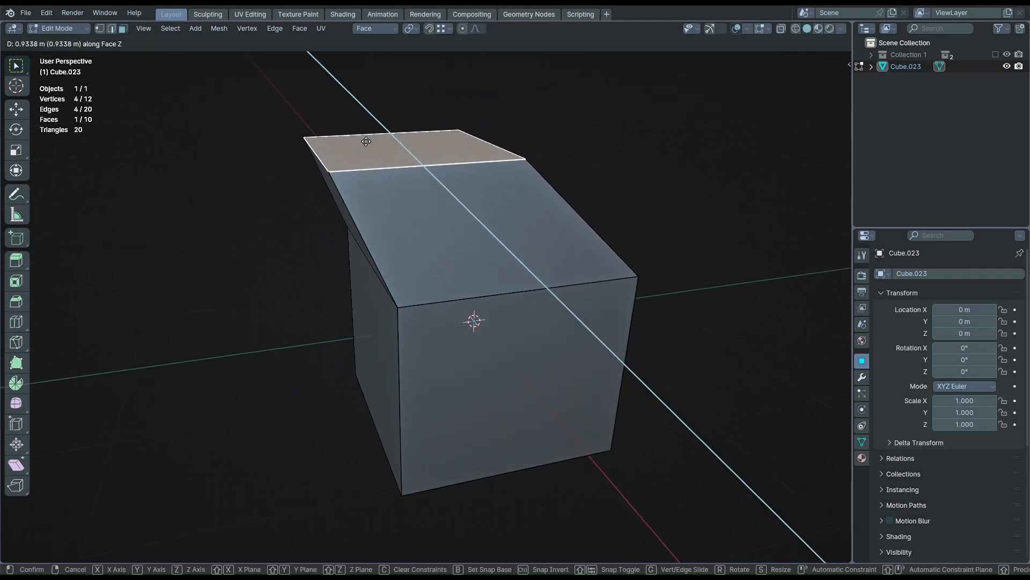
{"action": "left_click", "coordinate": [432, 357]}
{"action": "left_click", "coordinate": [432, 357]}
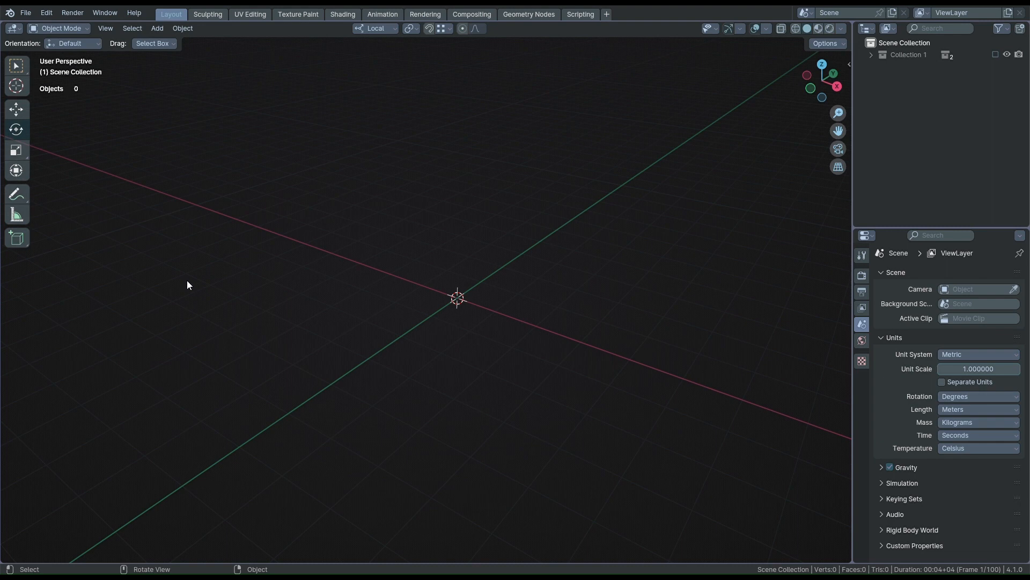
- Locate the object command Align to Transform Orientation and bring up its context options
{"action": "left_click", "coordinate": [177, 28]}
{"action": "mouse_move", "coordinate": [198, 39]}
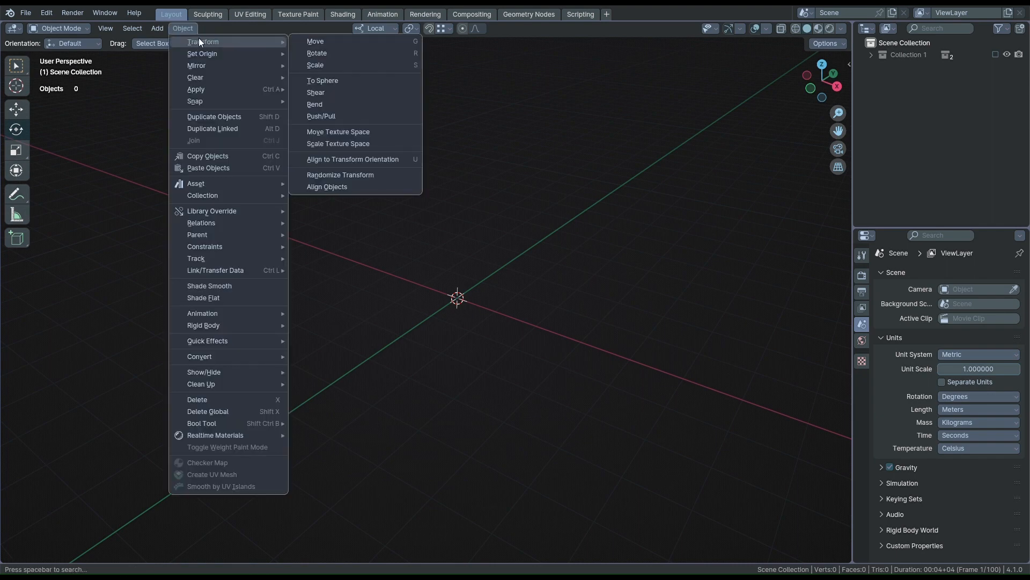
{"action": "right_click", "coordinate": [360, 160]}
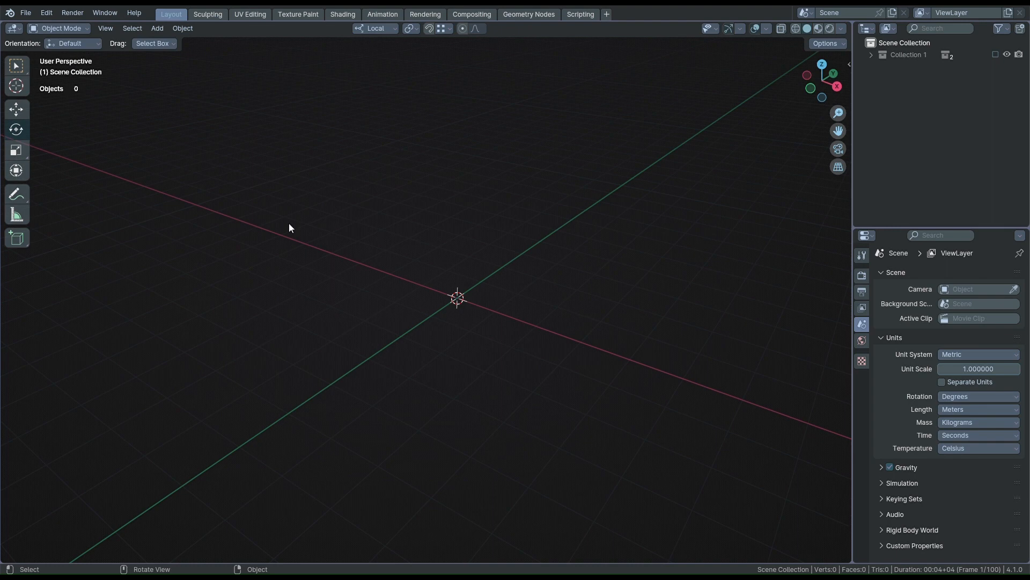
{"action": "left_click", "coordinate": [379, 28]}
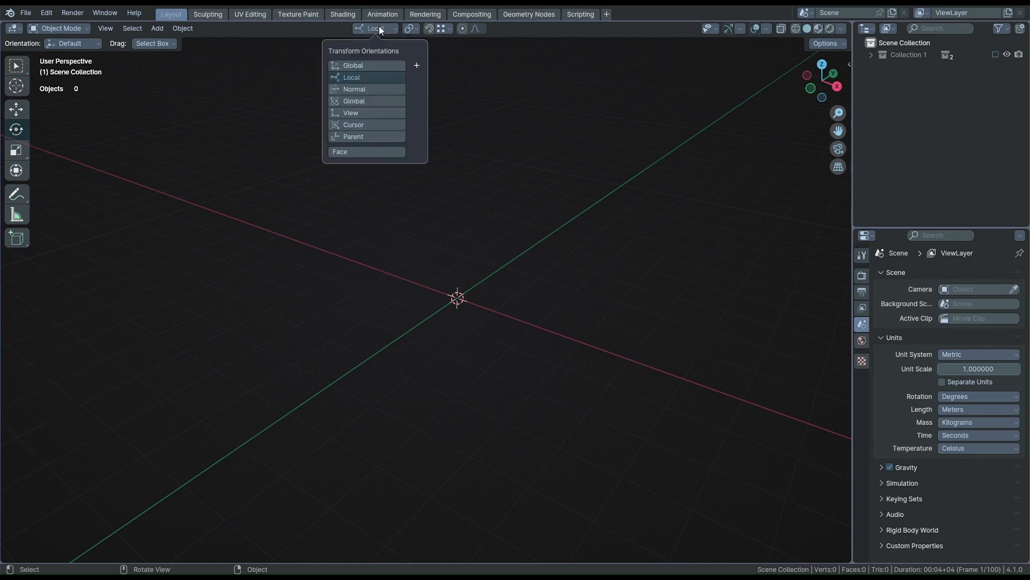
{"action": "left_click", "coordinate": [379, 28]}
{"action": "left_click", "coordinate": [379, 28]}
{"action": "left_click", "coordinate": [379, 28]}
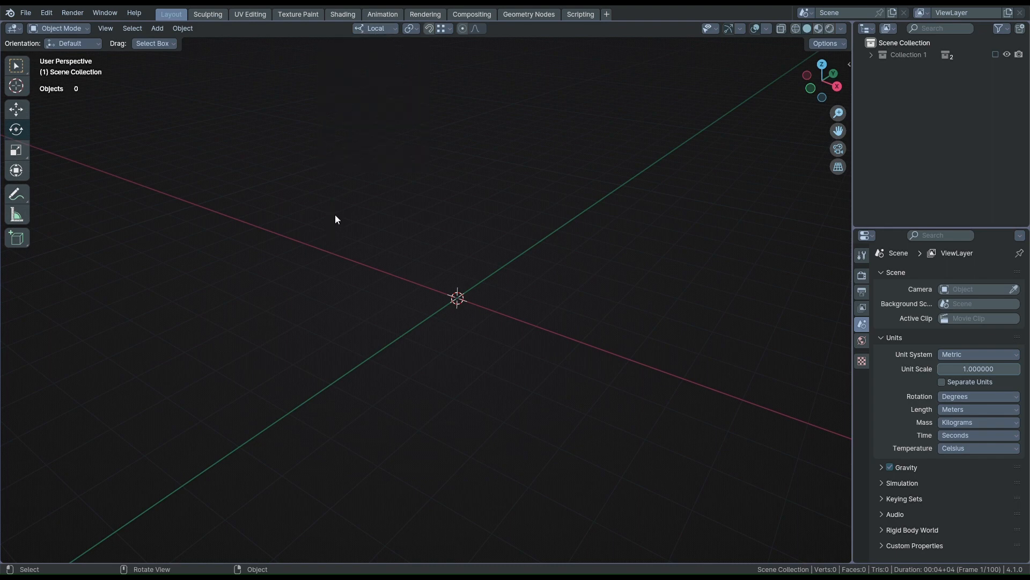
- Add a 2 m cube at the origin of the empty scene
{"action": "key", "text": "shift+a"}
{"action": "type", "text": "cub"}
{"action": "key", "text": "Return"}
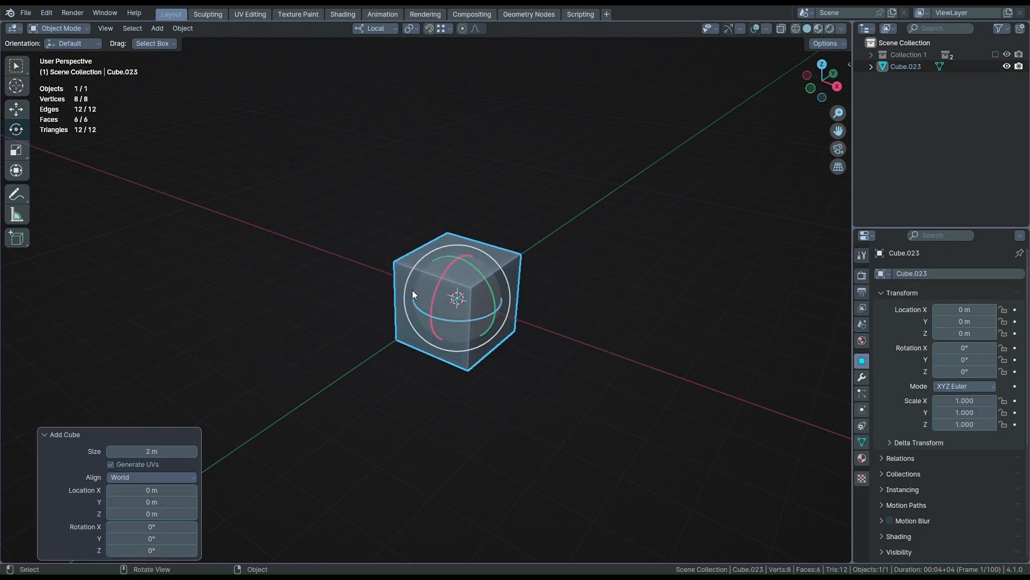
- Duplicate the cube about -3 m in X, -1 m in Y and 1.83 m in Z, and tilt the copy freely
{"action": "key", "text": "shift+d"}
{"action": "left_click", "coordinate": [284, 181]}
{"action": "left_click_drag", "start_coordinate": [284, 185], "coordinate": [322, 161]}
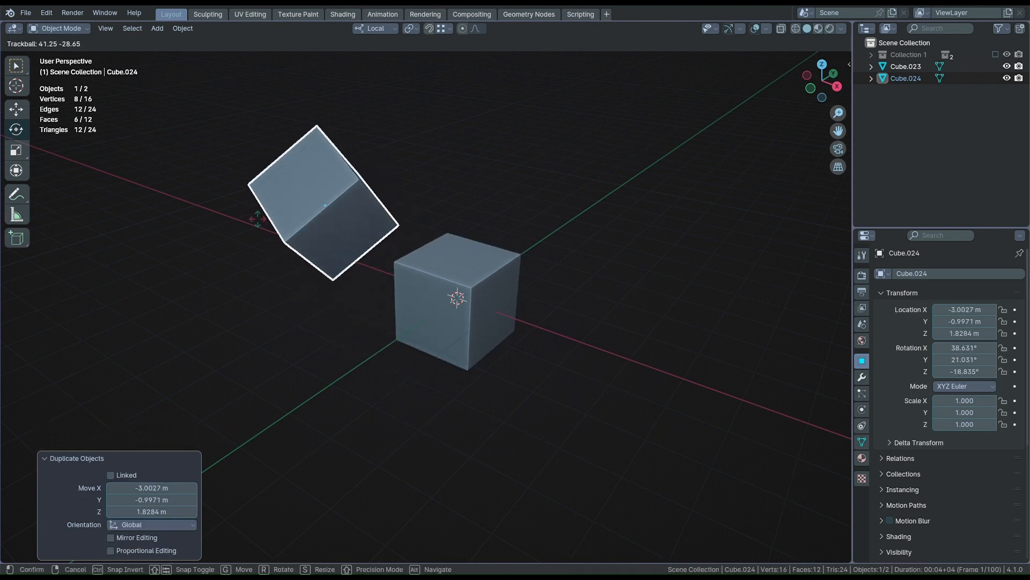
- Align the cube at the origin to the tilted cube's Local orientation, and undo the alignment
{"action": "left_click", "coordinate": [469, 277]}
{"action": "left_click", "coordinate": [342, 217], "text": "shift"}
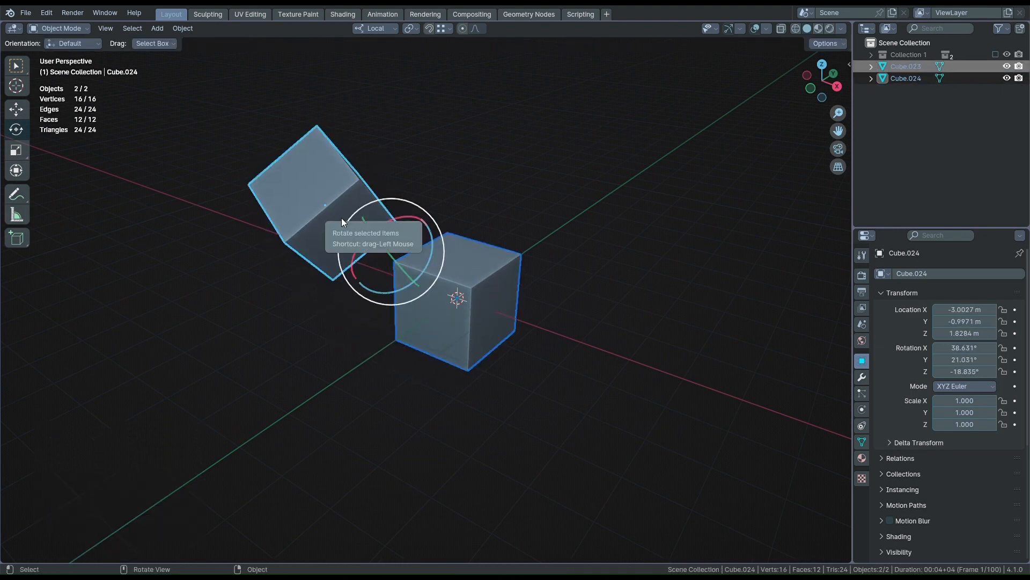
{"action": "key", "text": "ctrl+alt+a"}
{"action": "left_click", "coordinate": [209, 232]}
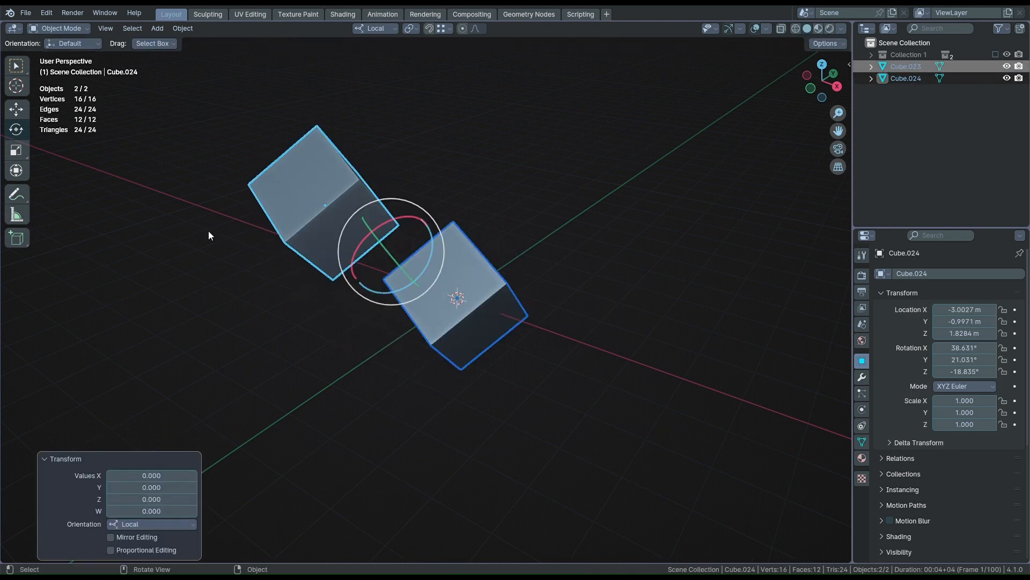
{"action": "left_click", "coordinate": [209, 235]}
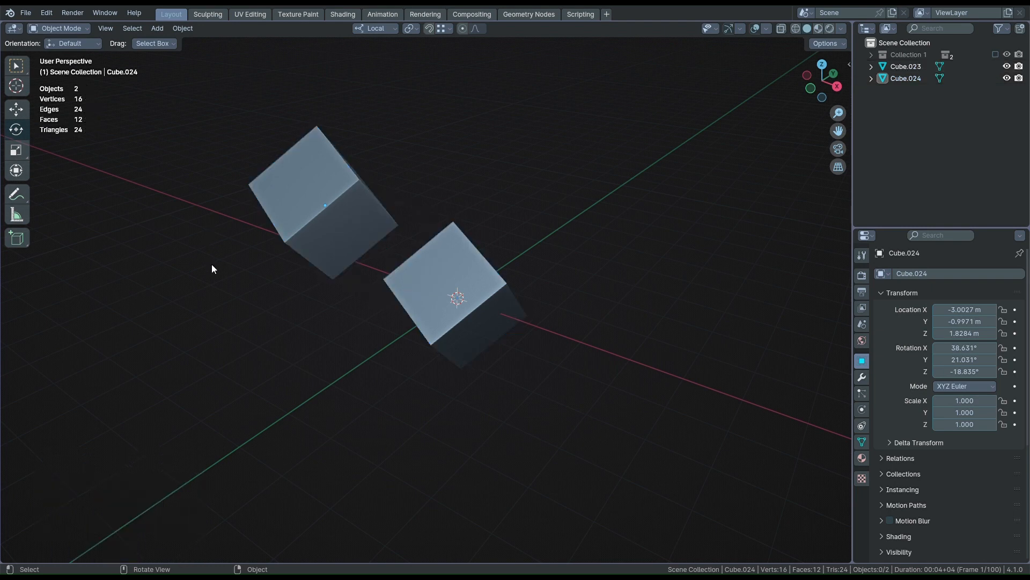
{"action": "key", "text": "ctrl+z"}
{"action": "key", "text": "ctrl+z"}
- Align the tilted cube to the Local orientation of the cube at the origin, keeping the origin cube active
{"action": "left_click", "coordinate": [339, 240]}
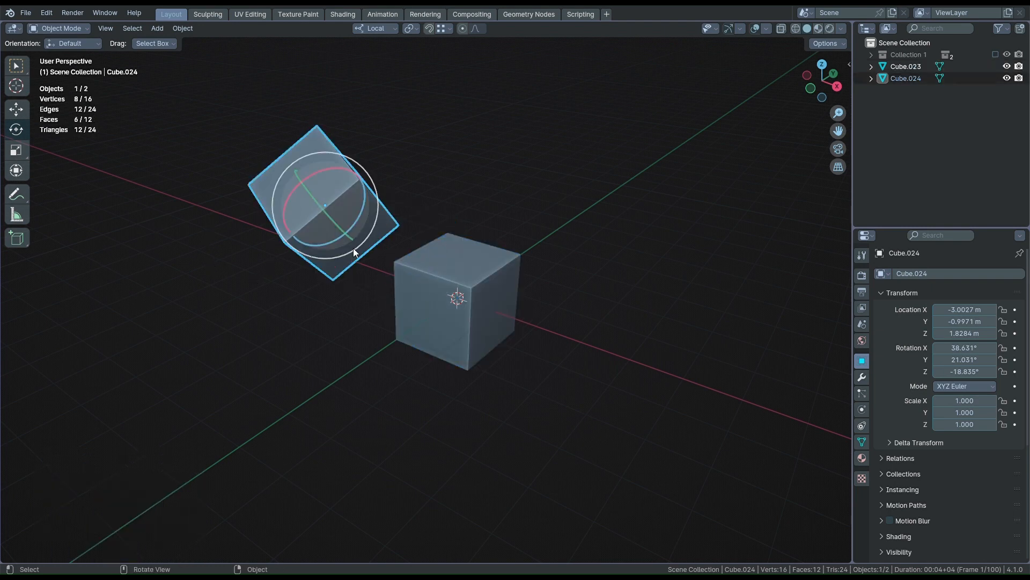
{"action": "left_click", "coordinate": [466, 298], "text": "shift"}
{"action": "key", "text": "ctrl+alt+a"}
{"action": "left_click", "coordinate": [466, 297]}
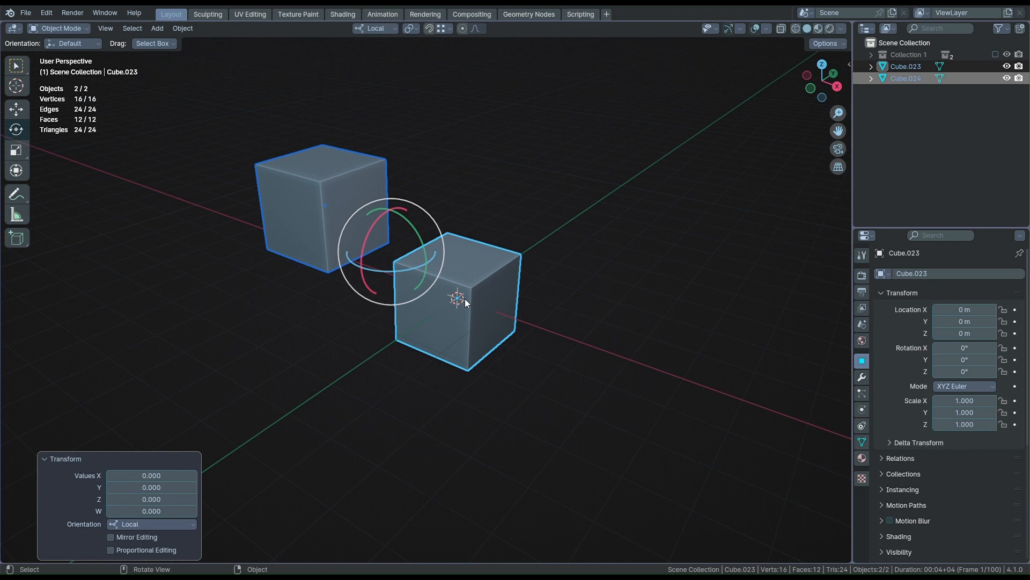
- Set the transform orientation to View and align both cubes to the view from two different viewing angles
{"action": "key", "text": "comma"}
{"action": "left_click", "coordinate": [374, 230]}
{"action": "middle_click_drag", "start_coordinate": [374, 230], "coordinate": [390, 310]}
{"action": "key", "text": "ctrl+alt+a"}
{"action": "left_click", "coordinate": [391, 310]}
{"action": "middle_click_drag", "start_coordinate": [250, 235], "coordinate": [236, 325]}
{"action": "key", "text": "ctrl+alt+a"}
{"action": "left_click", "coordinate": [237, 326]}
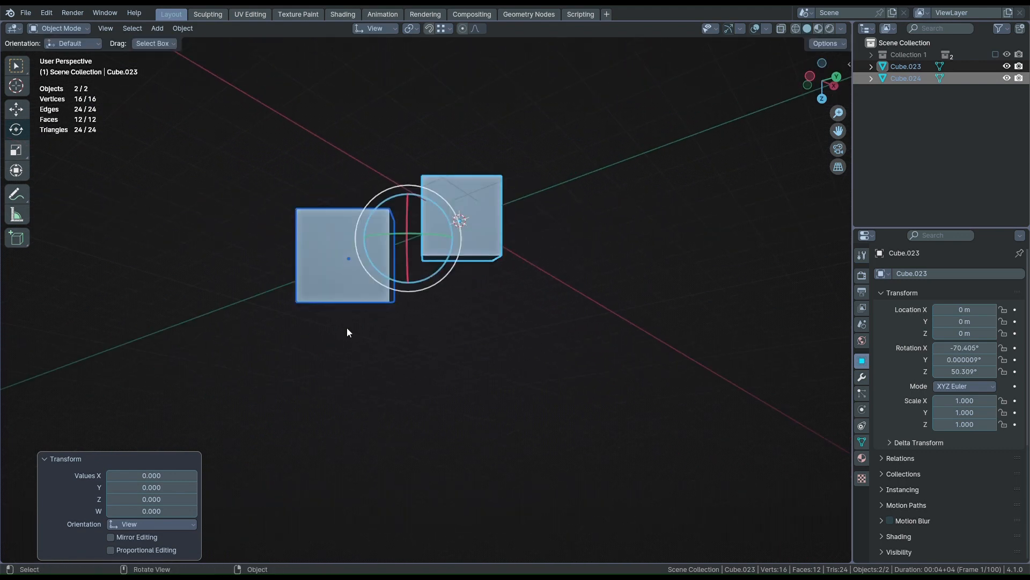
- Set the transform orientation to Global and align both cubes to it
{"action": "key", "text": "comma"}
{"action": "left_click", "coordinate": [225, 321]}
{"action": "key", "text": "ctrl+alt+a"}
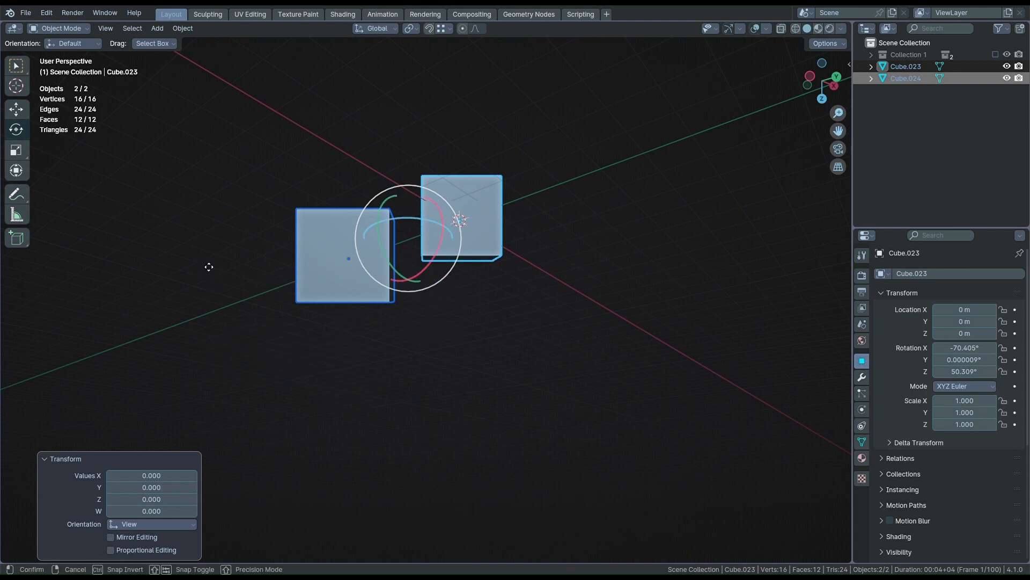
{"action": "left_click", "coordinate": [221, 255]}
{"action": "middle_click_drag", "start_coordinate": [221, 259], "coordinate": [199, 305]}
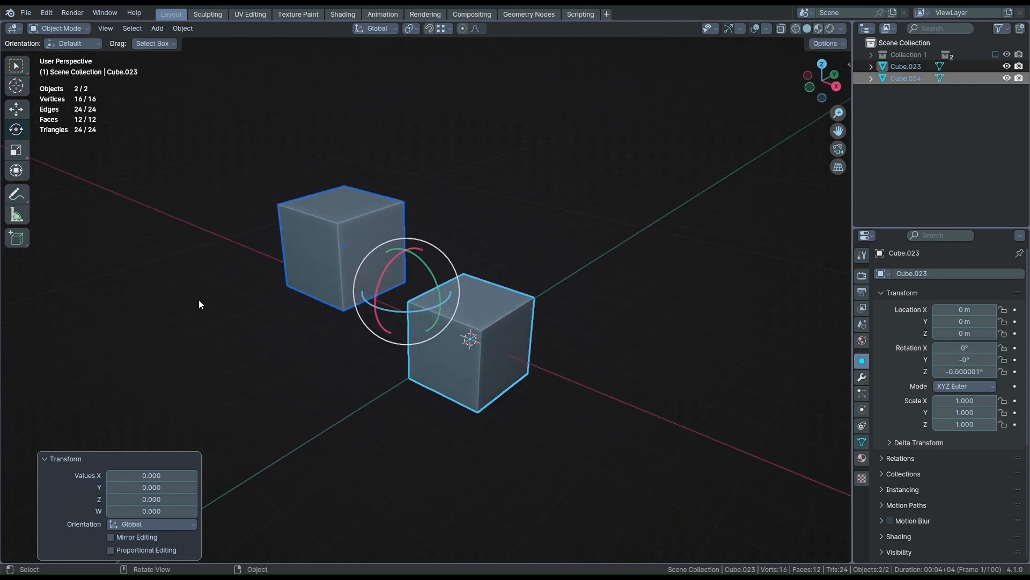
{"action": "left_click", "coordinate": [198, 300]}
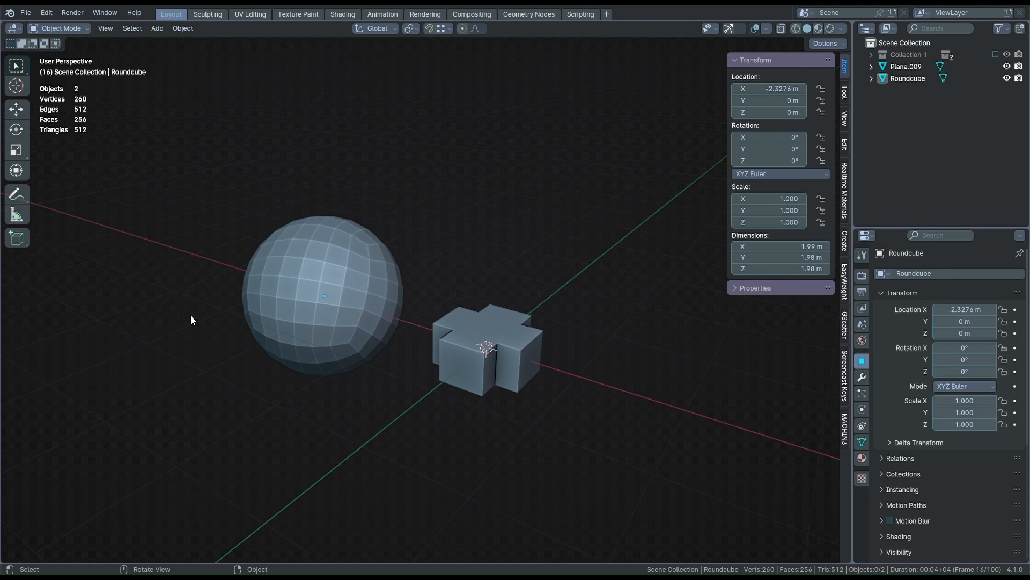
- Create a custom transform orientation from the selected 4 by 4 face patch on the round cube
{"action": "left_click", "coordinate": [272, 308]}
{"action": "scroll", "coordinate": [272, 307], "scroll_direction": "up", "scroll_amount": 1}
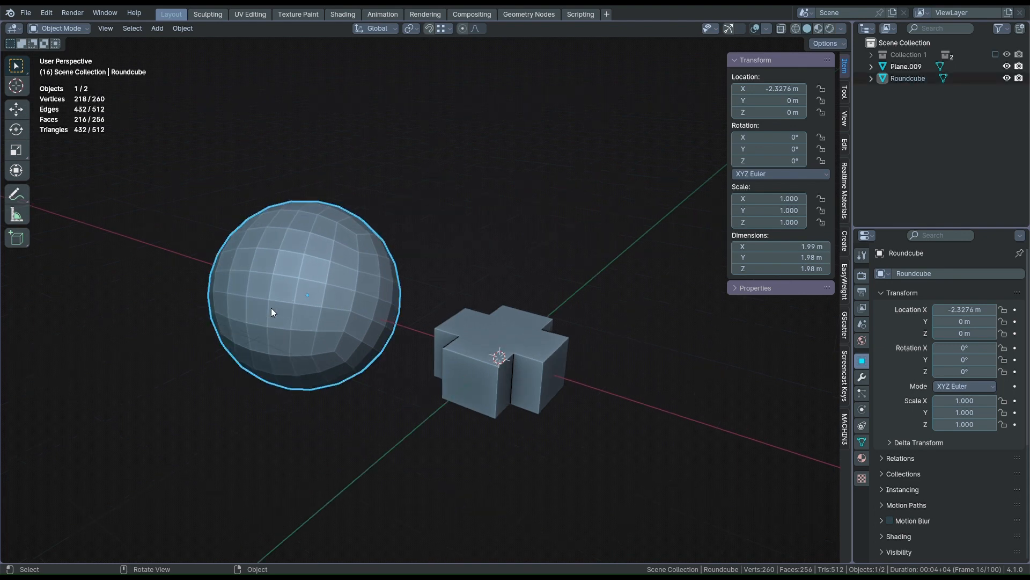
{"action": "left_click", "coordinate": [467, 365]}
{"action": "middle_click_drag", "start_coordinate": [458, 365], "coordinate": [473, 415]}
{"action": "left_click", "coordinate": [404, 296]}
{"action": "key", "text": "Tab"}
{"action": "middle_click_drag", "start_coordinate": [400, 298], "coordinate": [313, 295]}
{"action": "key", "text": "Tab"}
{"action": "key", "text": "Tab"}
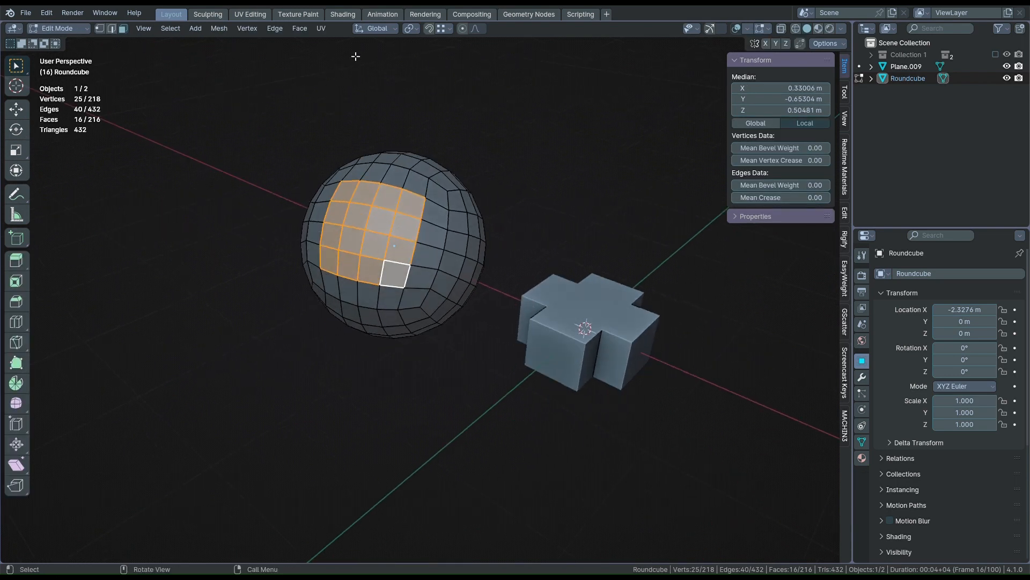
{"action": "left_click", "coordinate": [376, 28]}
{"action": "left_click", "coordinate": [416, 65]}
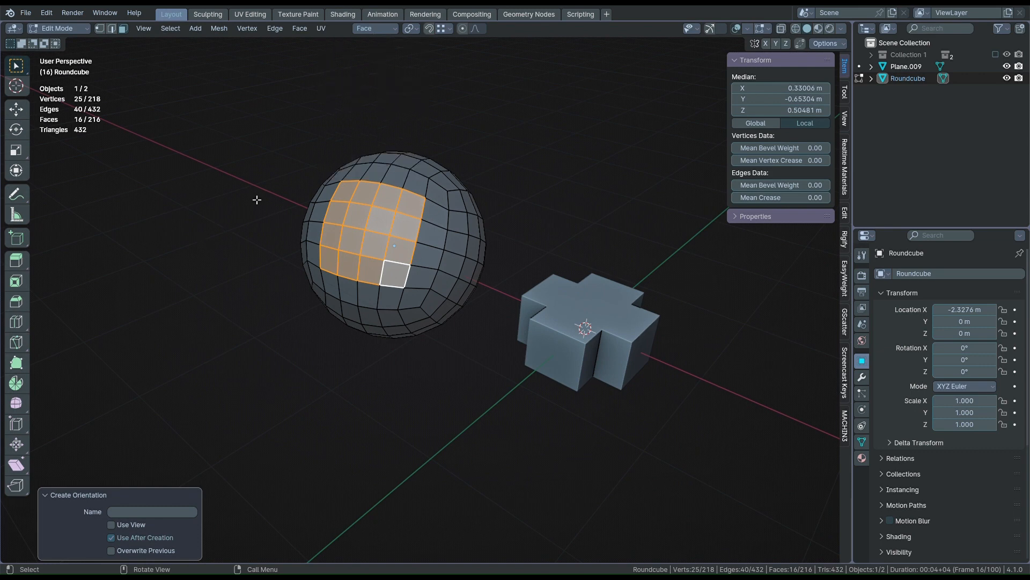
- Snap the 3D cursor to the selected face patch and move the cross-shaped object to the cursor
{"action": "key", "text": "shift+s"}
{"action": "key", "text": "2"}
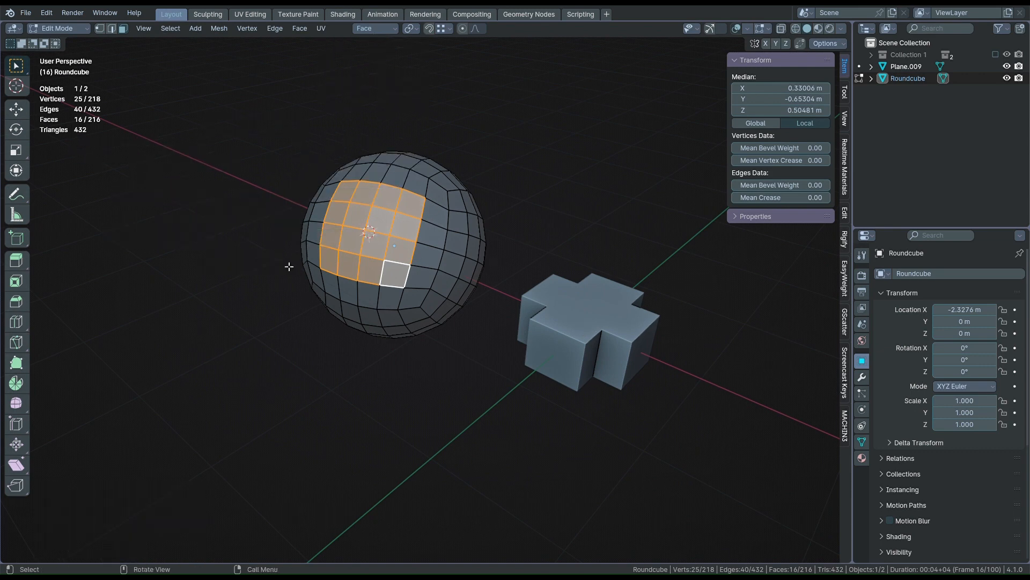
{"action": "key", "text": "Tab"}
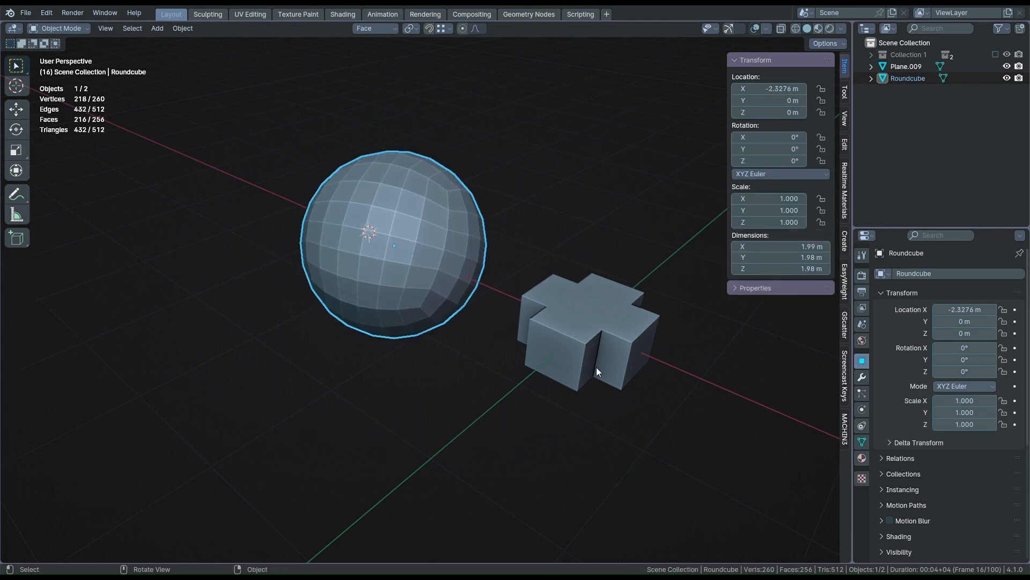
{"action": "left_click", "coordinate": [593, 317]}
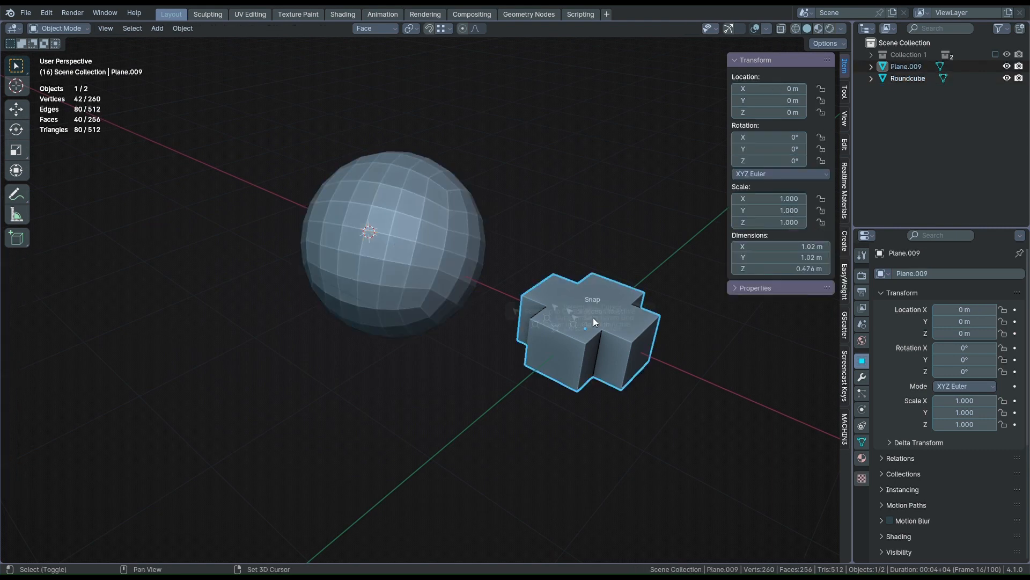
{"action": "key", "text": "shift+s"}
{"action": "key", "text": "8"}
- Align the cross-shaped object to the custom Face orientation and scale it to 0.665
{"action": "scroll", "coordinate": [317, 344], "scroll_direction": "up", "scroll_amount": 2}
{"action": "middle_click_drag", "start_coordinate": [299, 313], "coordinate": [288, 343], "text": "shift"}
{"action": "key", "text": "ctrl+alt+a"}
{"action": "left_click", "coordinate": [224, 313]}
{"action": "key", "text": "s"}
{"action": "middle_click_drag", "start_coordinate": [542, 215], "coordinate": [507, 237]}
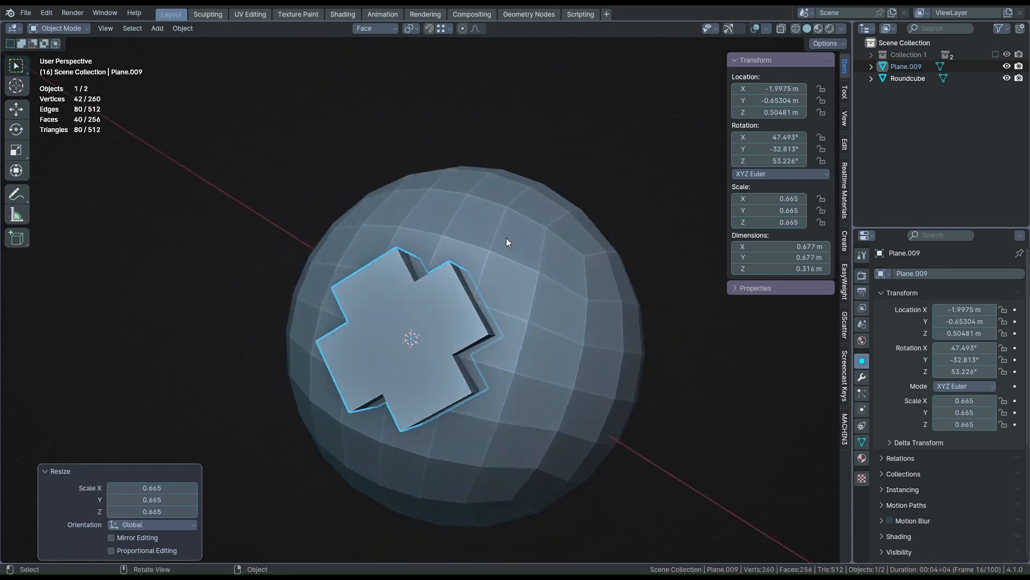
- Subtract the cross-shaped object from the round cube with an applied Boolean difference and delete the cutter
{"action": "left_click", "coordinate": [506, 238], "text": "shift"}
{"action": "key", "text": "ctrl+minus"}
{"action": "left_click", "coordinate": [862, 377]}
{"action": "key", "text": "ctrl+a"}
{"action": "key", "text": "Delete"}
- Slide a vertex on the cross-shaped recess's rim fully along its edge and connect a pair of vertices there
{"action": "key", "text": "Tab"}
{"action": "left_click", "coordinate": [466, 418]}
{"action": "key", "text": "shift+v"}
{"action": "left_click", "coordinate": [99, 414]}
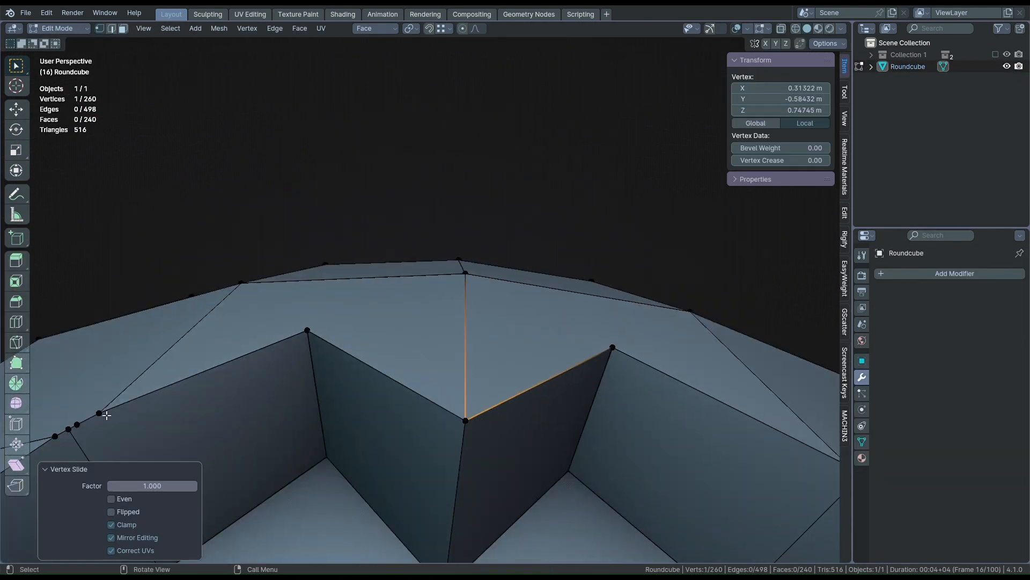
{"action": "key", "text": "h"}
{"action": "key", "text": "ctrl+z"}
{"action": "left_click", "coordinate": [400, 293], "text": "shift"}
{"action": "key", "text": "j"}
- Slide further vertices around the recess's rim along their edges and join another vertex pair with an edge
{"action": "key", "text": "shift+v"}
{"action": "left_click", "coordinate": [274, 423]}
{"action": "left_click", "coordinate": [350, 427]}
{"action": "middle_click_drag", "start_coordinate": [274, 423], "coordinate": [510, 257]}
{"action": "key", "text": "shift+v"}
{"action": "left_click", "coordinate": [386, 248]}
{"action": "left_click", "coordinate": [296, 396]}
{"action": "middle_click_drag", "start_coordinate": [387, 248], "coordinate": [324, 281], "text": "shift"}
{"action": "left_click", "coordinate": [388, 322], "text": "shift"}
{"action": "key", "text": "j"}
{"action": "left_click", "coordinate": [324, 280]}
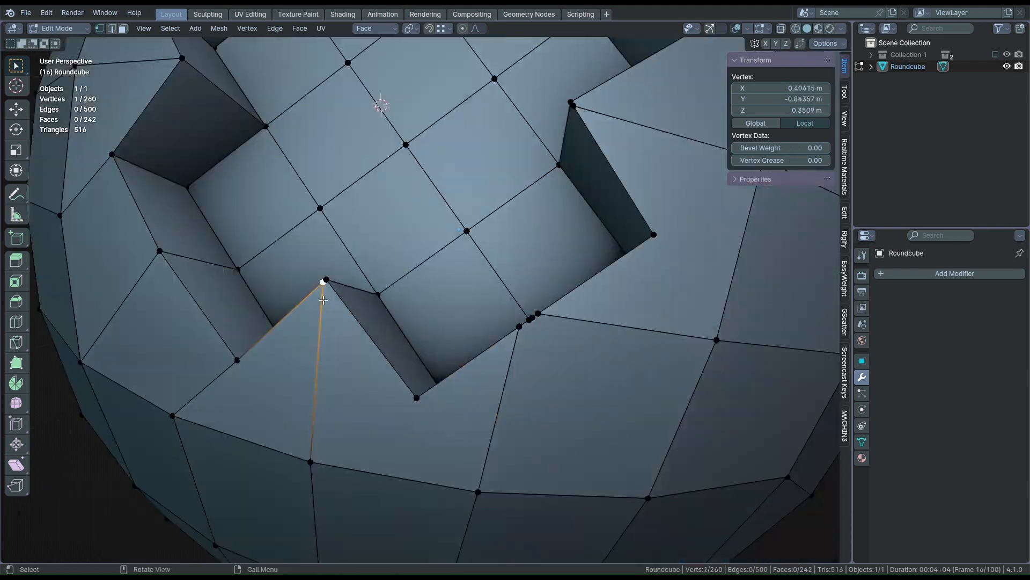
- Clean up the remaining corners of the recess's rim by sliding vertices and connecting two more vertex pairs
{"action": "key", "text": "shift+v"}
{"action": "left_click", "coordinate": [625, 451]}
{"action": "left_click", "coordinate": [701, 481], "text": "shift"}
{"action": "key", "text": "g"}
{"action": "right_click", "coordinate": [673, 219]}
{"action": "left_click", "coordinate": [456, 274]}
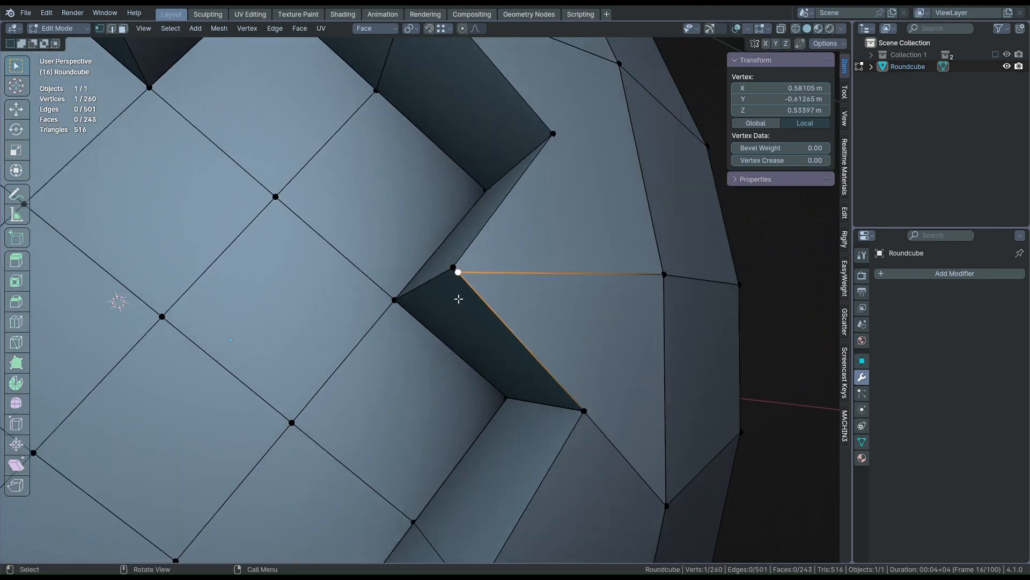
{"action": "left_click", "coordinate": [566, 338], "text": "shift"}
{"action": "key", "text": "j"}
{"action": "key", "text": "shift+v"}
{"action": "left_click", "coordinate": [483, 211], "text": "shift"}
{"action": "key", "text": "j"}
- Merge all vertices of the round cube by distance and return to Object Mode
{"action": "middle_click_drag", "start_coordinate": [483, 211], "coordinate": [226, 322]}
{"action": "key", "text": "a"}
{"action": "key", "text": "m"}
{"action": "key", "text": "b"}
{"action": "key", "text": "alt+a"}
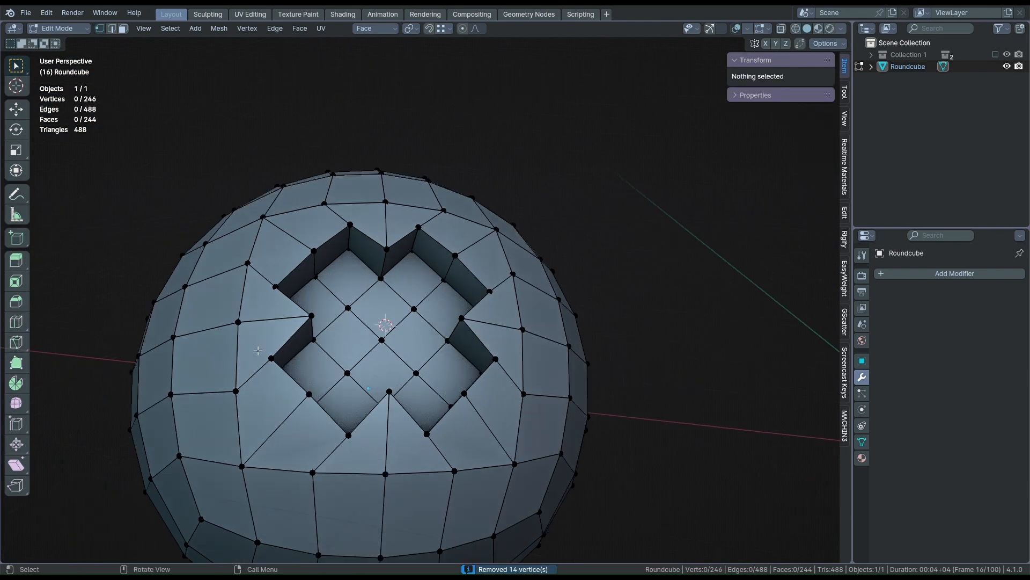
{"action": "key", "text": "Tab"}
{"action": "middle_click_drag", "start_coordinate": [349, 376], "coordinate": [278, 409]}
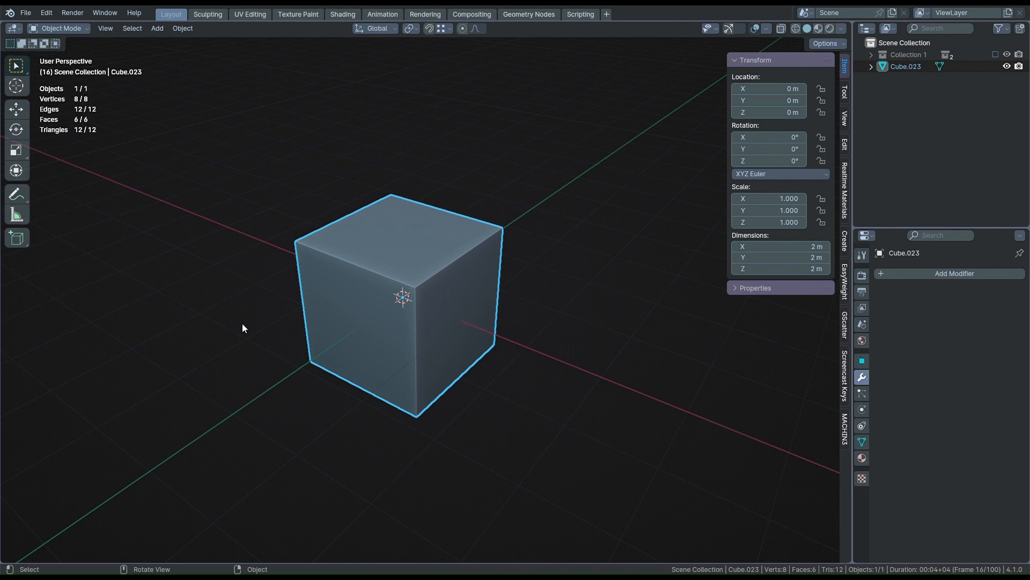
- Enable Increment snapping and move the cube -1 m in X and 1 m in Z in the front view
{"action": "left_click", "coordinate": [449, 27]}
{"action": "left_click", "coordinate": [410, 89]}
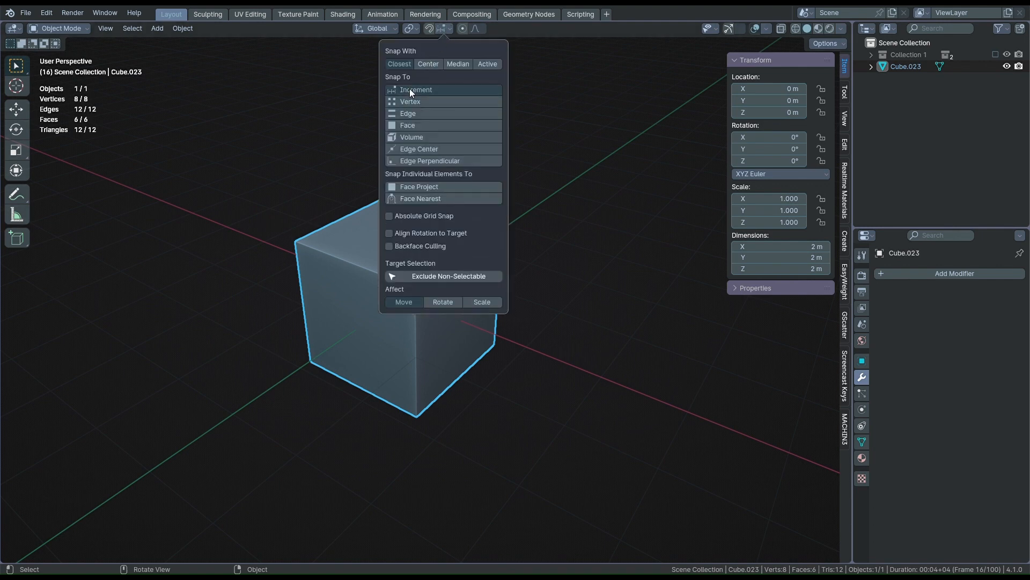
{"action": "key", "text": "KP_1"}
{"action": "left_click", "coordinate": [429, 28]}
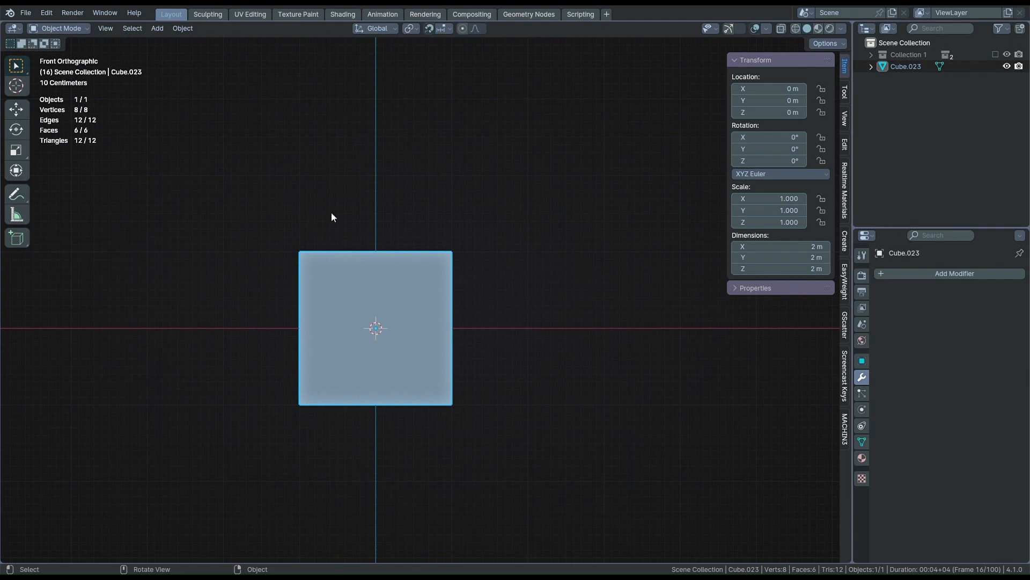
{"action": "scroll", "coordinate": [333, 214], "scroll_direction": "down", "scroll_amount": 2}
{"action": "key", "text": "g"}
{"action": "left_click", "coordinate": [242, 338]}
{"action": "middle_click_drag", "start_coordinate": [243, 339], "coordinate": [279, 354]}
{"action": "key", "text": "KP_1"}
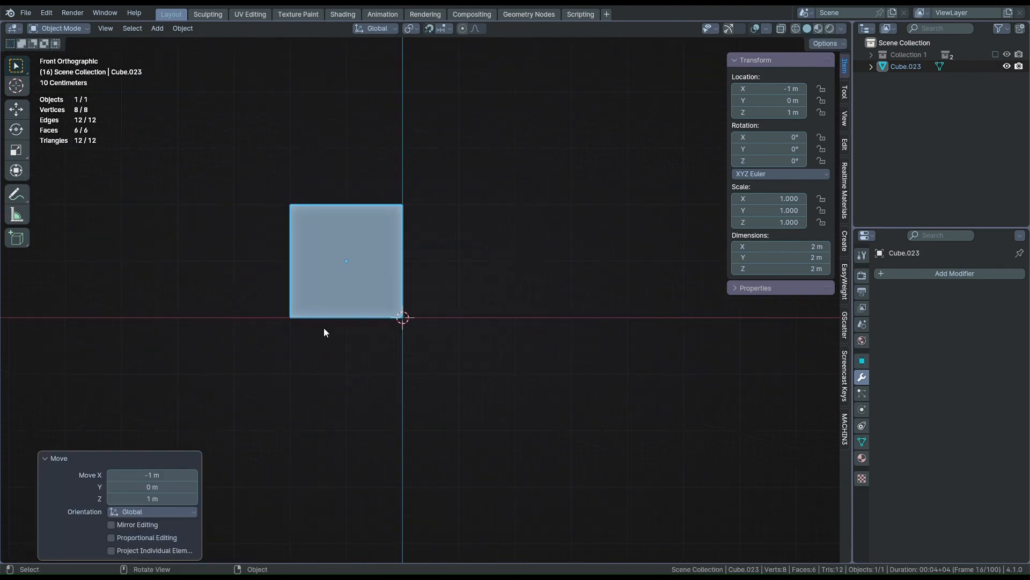
- Move the cube 0.7 m in X and 0.3 m in Z in the front view
{"action": "key", "text": "g"}
{"action": "right_click", "coordinate": [328, 333]}
{"action": "key", "text": "g"}
{"action": "left_click", "coordinate": [244, 239]}
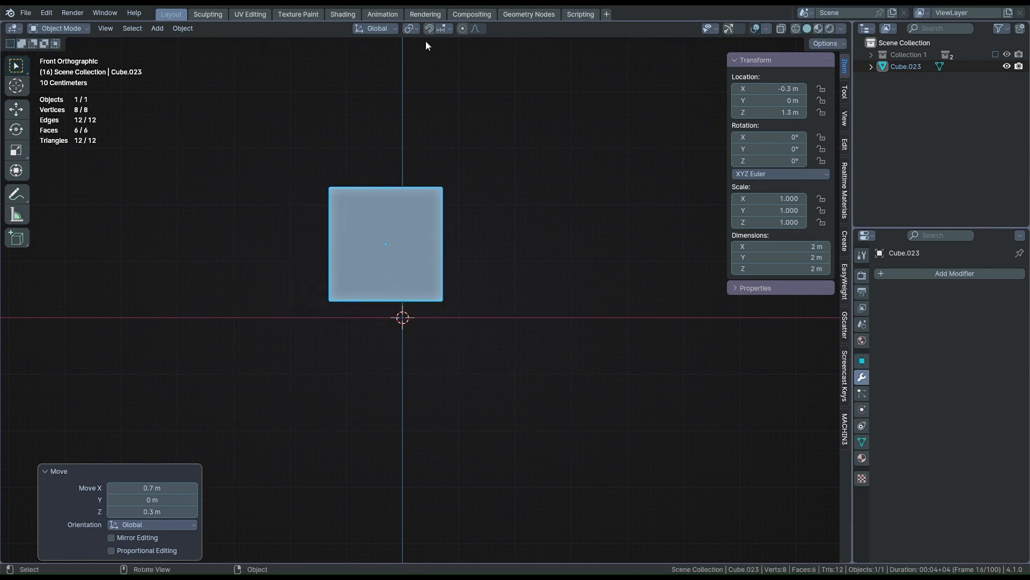
{"action": "key", "text": "g"}
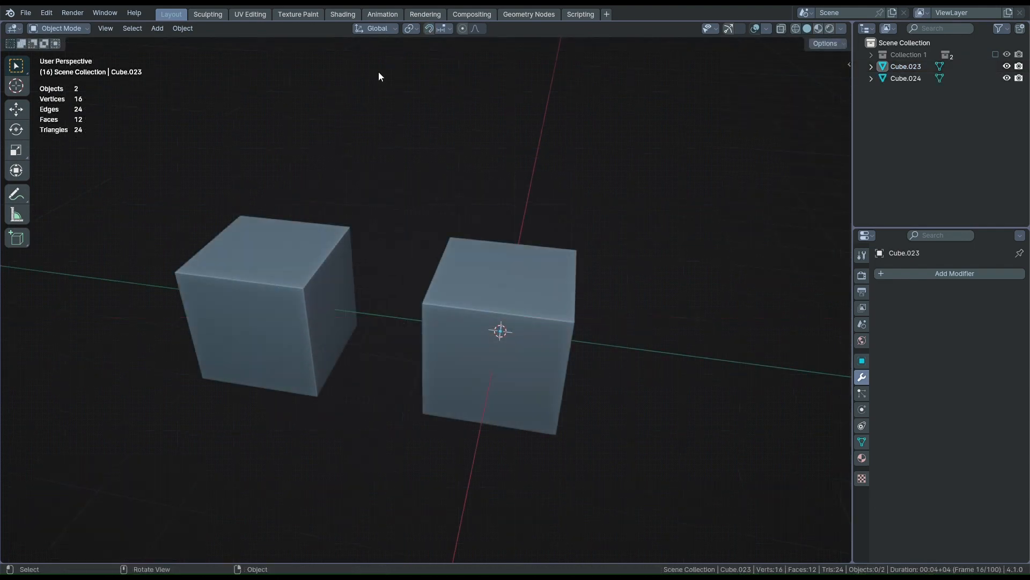
- Try the Vertex, Edge, Face and Volume snap targets and settle on Vertex
{"action": "left_click", "coordinate": [444, 28]}
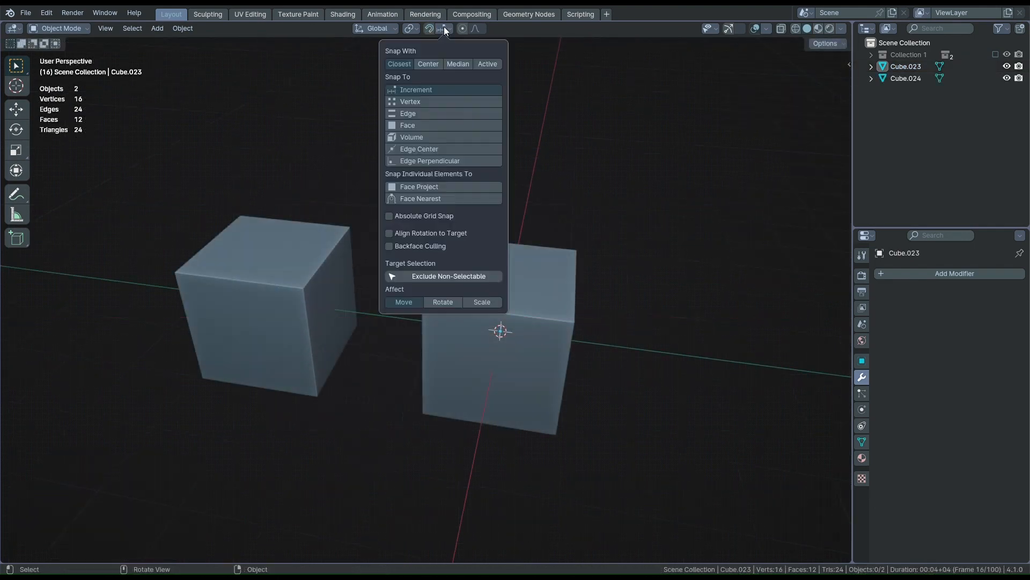
{"action": "left_click", "coordinate": [413, 102]}
{"action": "left_click", "coordinate": [411, 114]}
{"action": "left_click", "coordinate": [411, 125]}
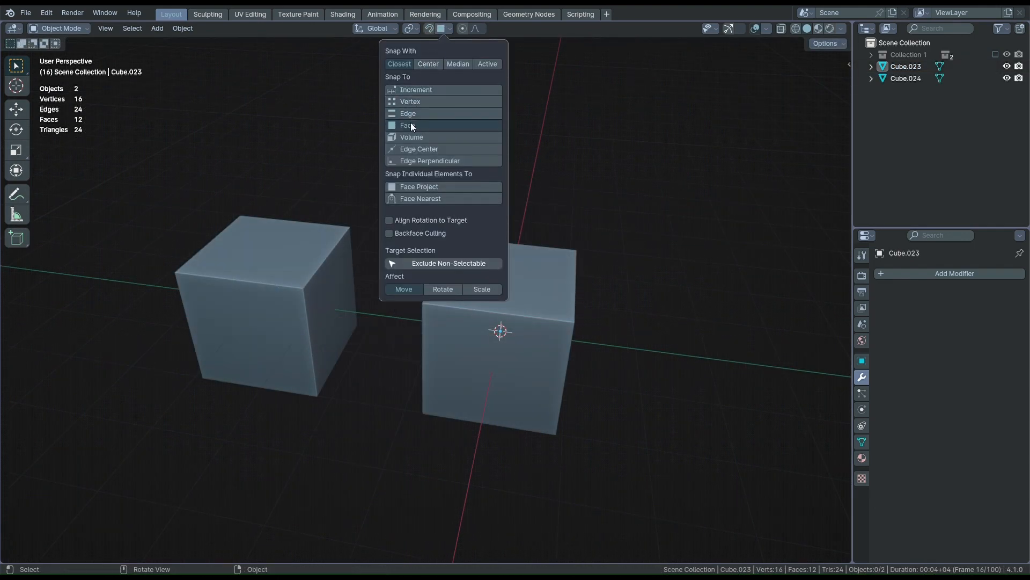
{"action": "left_click", "coordinate": [411, 138]}
{"action": "left_click", "coordinate": [411, 102]}
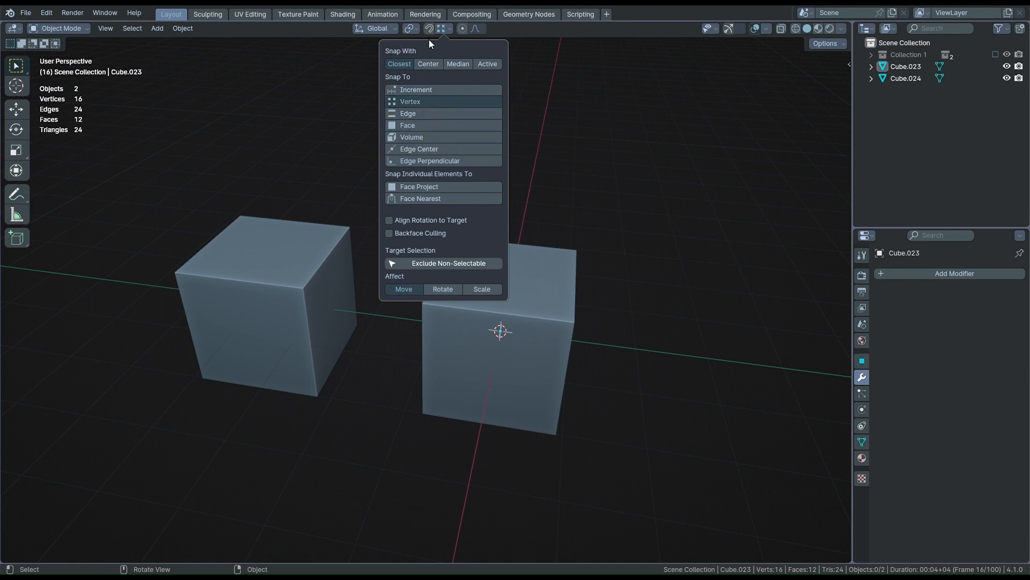
- In Edit Mode, snap the two near top vertices of the cube at the origin onto its far top vertices
{"action": "left_click", "coordinate": [449, 311]}
{"action": "key", "text": "Tab"}
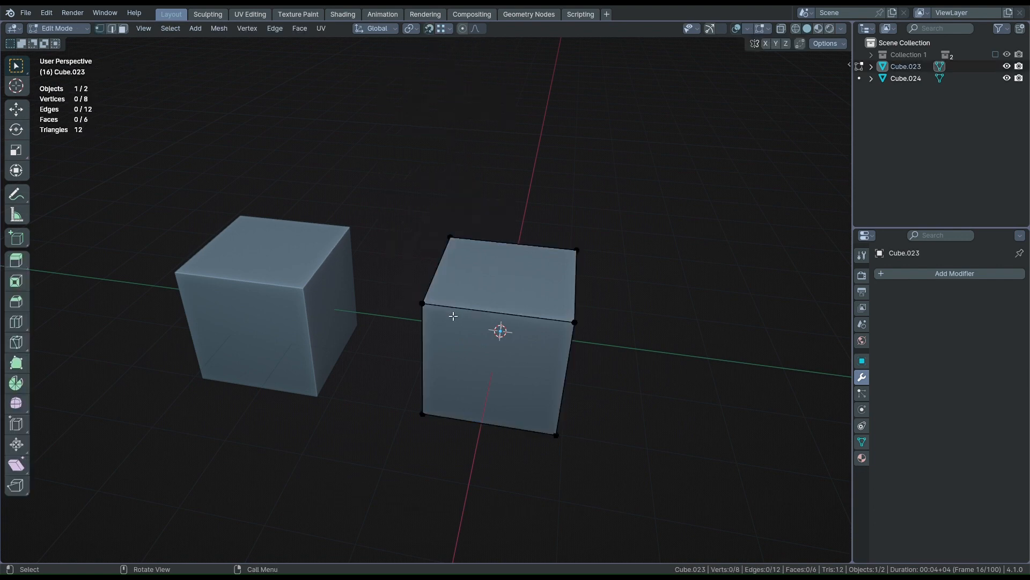
{"action": "left_click", "coordinate": [427, 307]}
{"action": "key", "text": "g"}
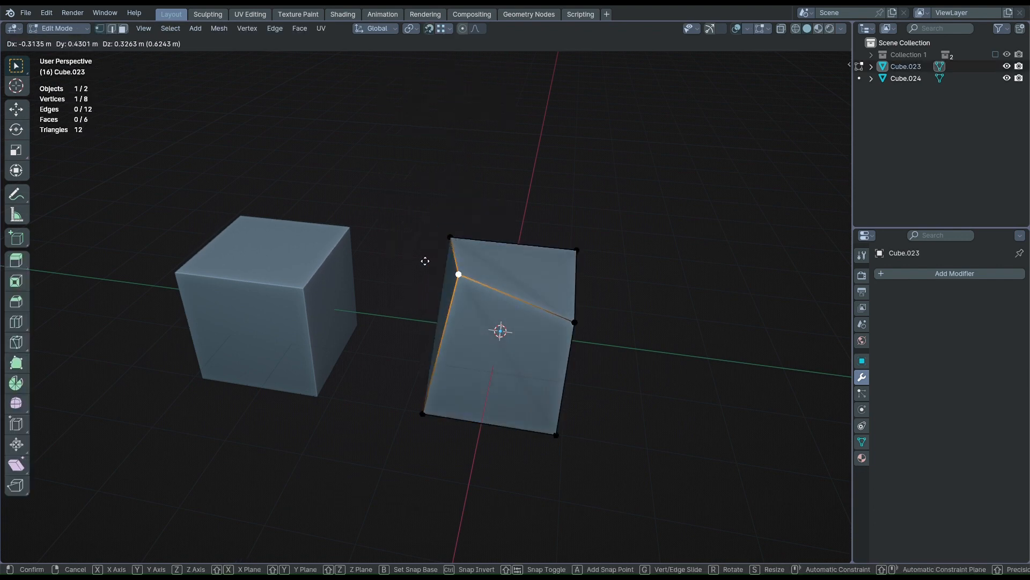
{"action": "left_click", "coordinate": [450, 236]}
{"action": "left_click", "coordinate": [553, 322]}
{"action": "key", "text": "g"}
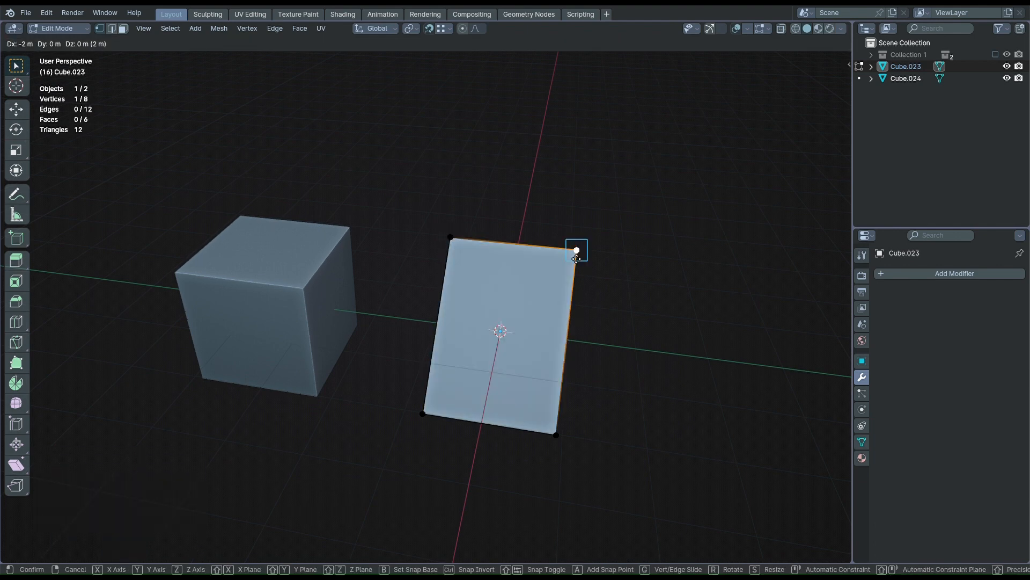
{"action": "left_click", "coordinate": [577, 250]}
{"action": "key", "text": "Tab"}
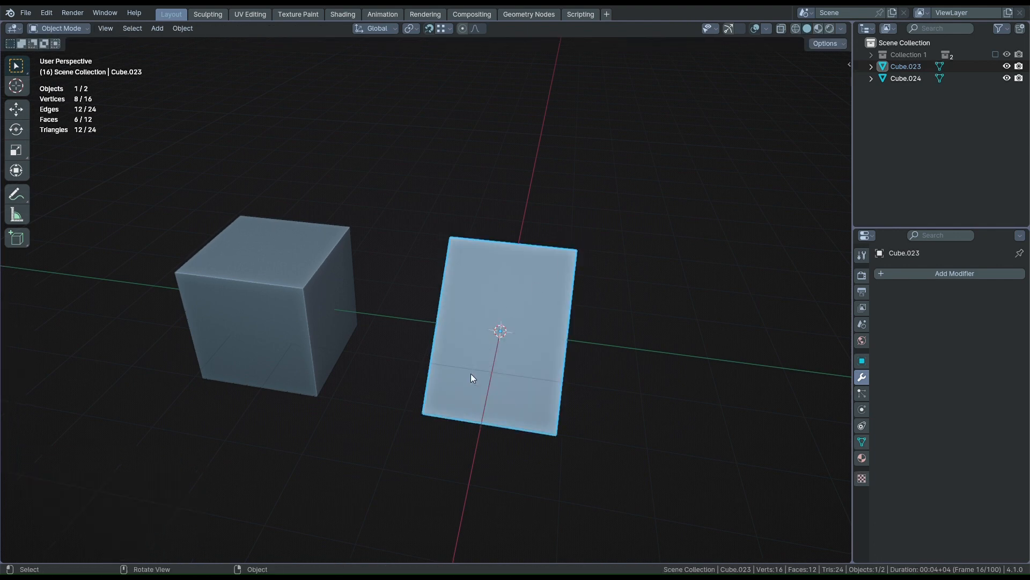
- Move the other cube 1.7026 m in Y onto the wedge's lower corner, and snap it to the wedge's top corner
{"action": "left_click", "coordinate": [297, 304]}
{"action": "key", "text": "g"}
{"action": "left_click", "coordinate": [425, 419]}
{"action": "key", "text": "g"}
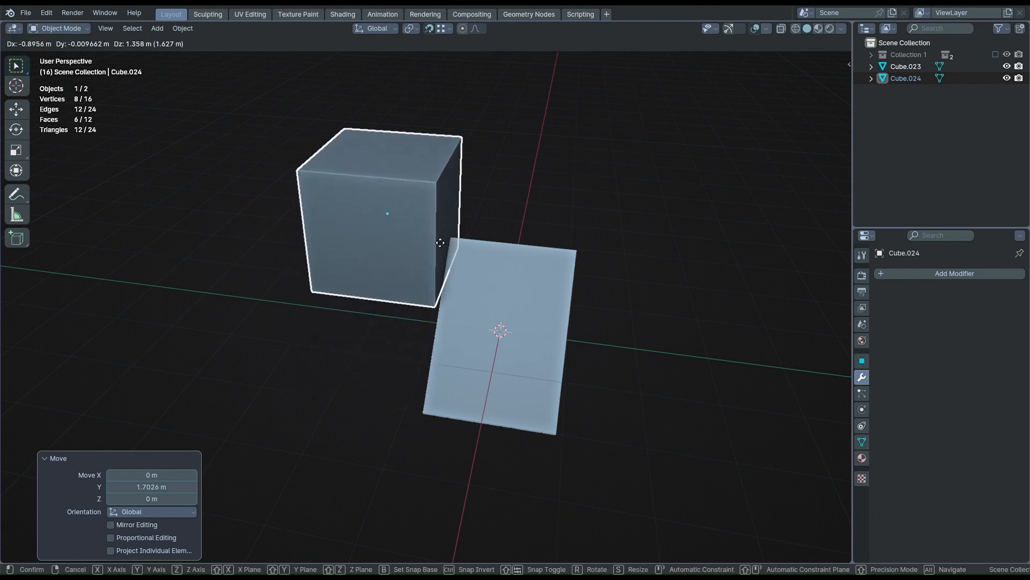
{"action": "left_click", "coordinate": [452, 238]}
{"action": "middle_click_drag", "start_coordinate": [433, 317], "coordinate": [362, 290]}
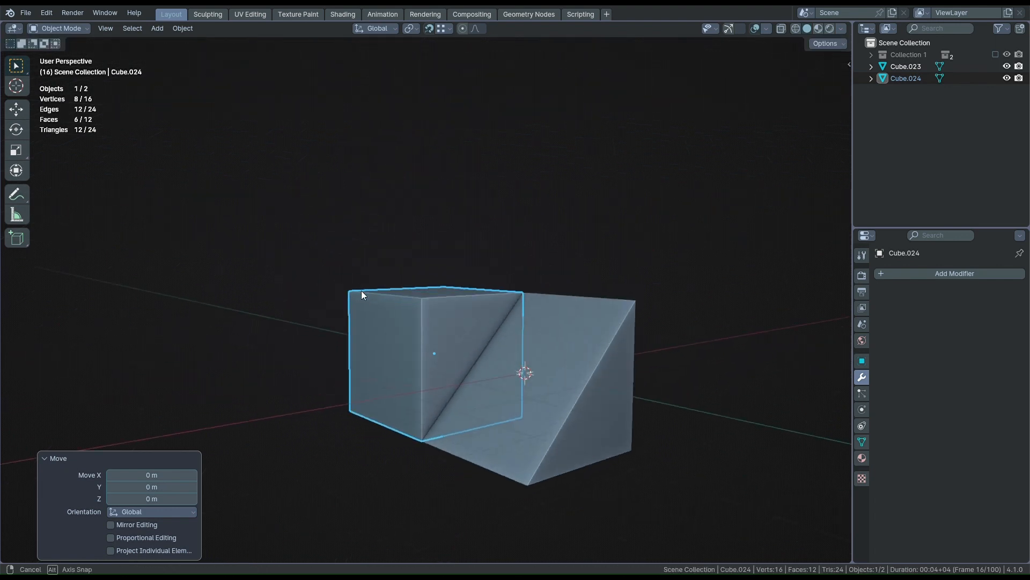
{"action": "left_click", "coordinate": [275, 256]}
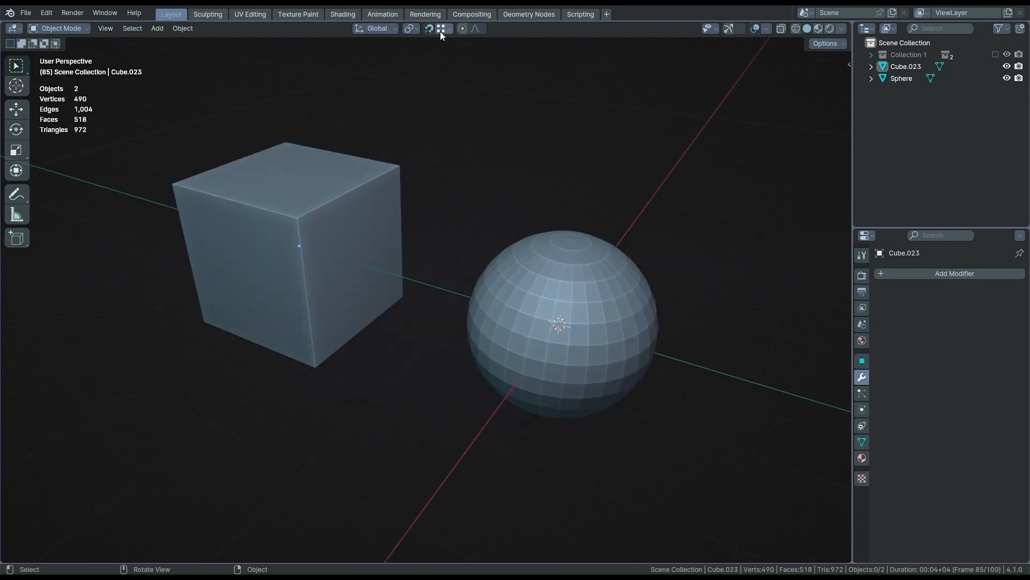
- Set the snap target to Face and snap the sphere onto the cube's side face
{"action": "left_click", "coordinate": [440, 31]}
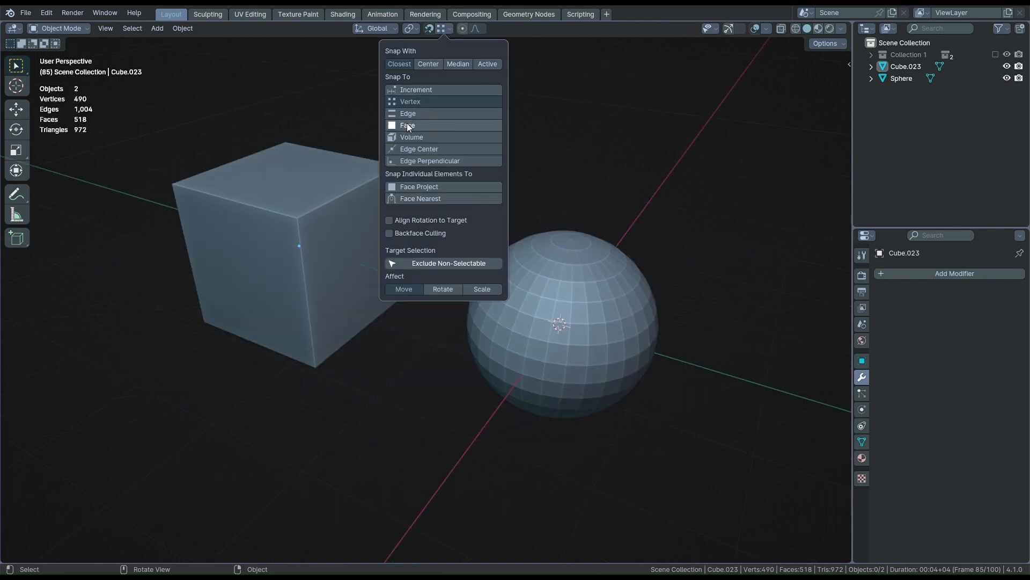
{"action": "left_click", "coordinate": [411, 125]}
{"action": "left_click", "coordinate": [527, 347]}
{"action": "key", "text": "g"}
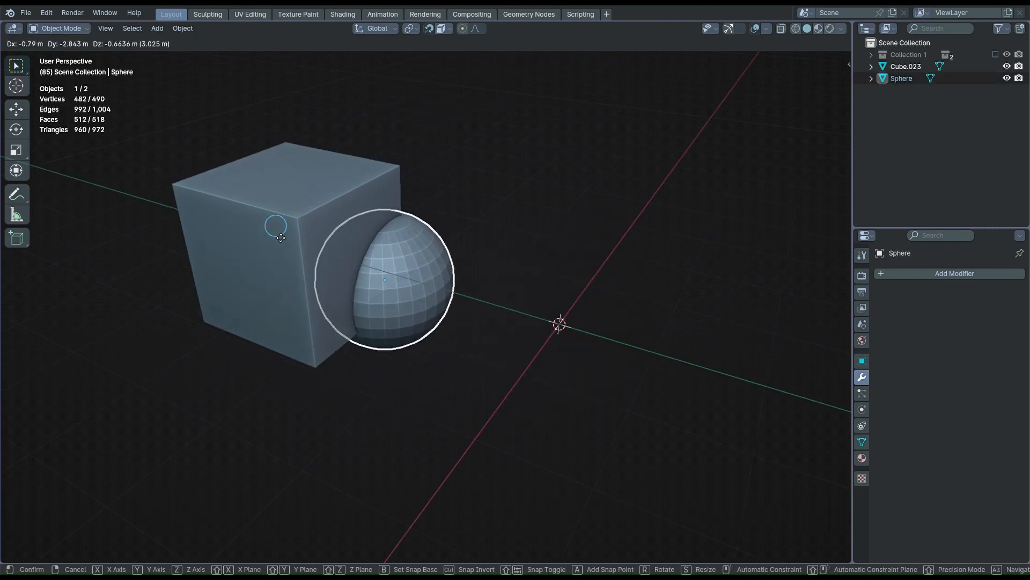
{"action": "left_click", "coordinate": [294, 300]}
- Set snapping to Edge Center and Edge Perpendicular and move one sphere vertex about 0.11 m, -0.15 m and -0.09 m in X, Y and Z
{"action": "middle_click_drag", "start_coordinate": [396, 226], "coordinate": [437, 340], "text": "shift"}
{"action": "scroll", "coordinate": [438, 340], "scroll_direction": "up", "scroll_amount": 2}
{"action": "key", "text": "Tab"}
{"action": "scroll", "coordinate": [437, 340], "scroll_direction": "up", "scroll_amount": 2}
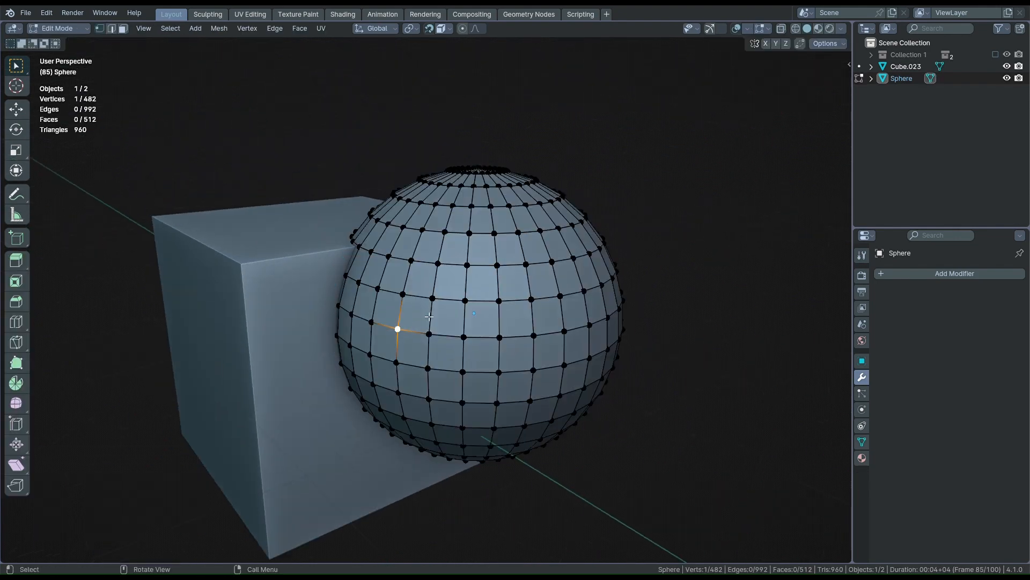
{"action": "left_click", "coordinate": [441, 28]}
{"action": "left_click", "coordinate": [427, 160], "text": "shift"}
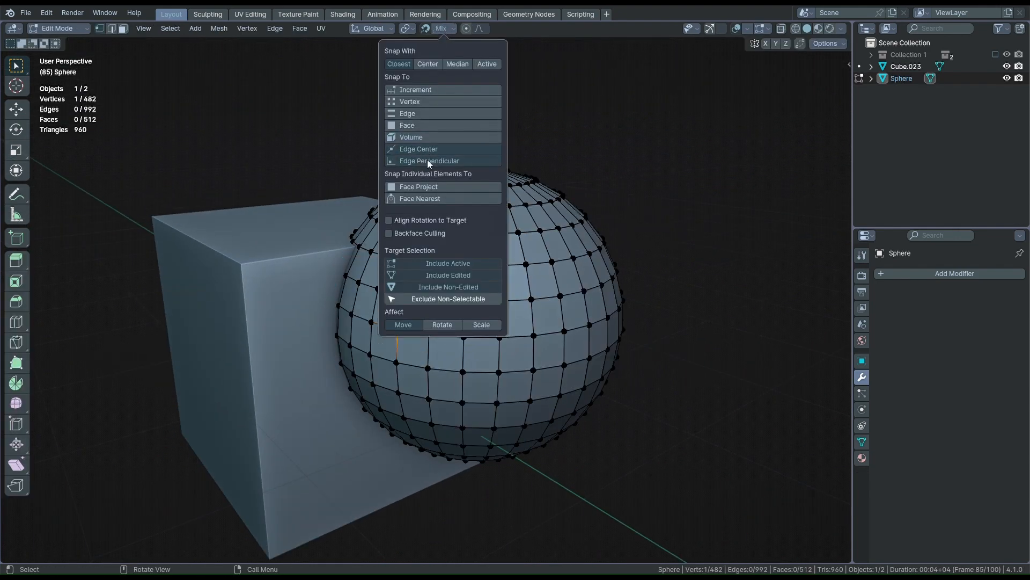
{"action": "scroll", "coordinate": [408, 311], "scroll_direction": "up", "scroll_amount": 3}
{"action": "key", "text": "g"}
{"action": "left_click", "coordinate": [393, 335]}
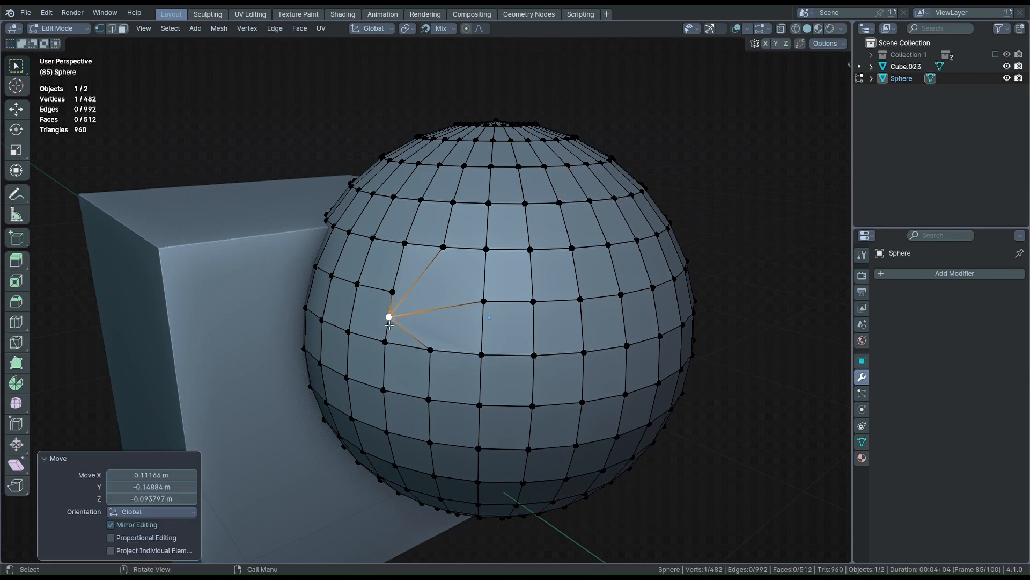
- Move the displaced sphere vertex about -0.21 m in X and 0.31 m in Y, snapping it onto the nearby vertical edge
{"action": "key", "text": "g"}
{"action": "left_click", "coordinate": [481, 335]}
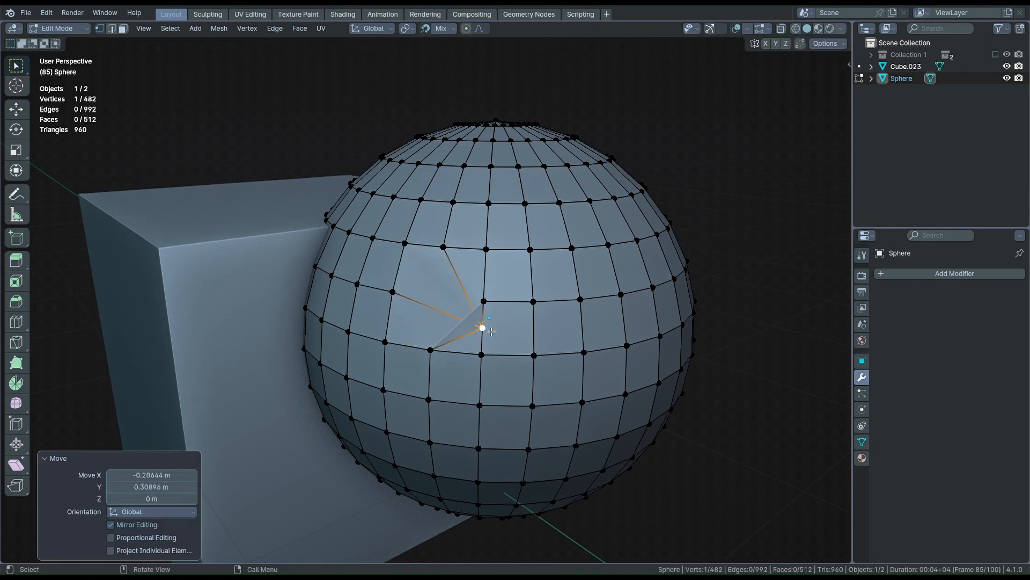
{"action": "mouse_move", "coordinate": [481, 341]}
{"action": "middle_mouse_down"}
{"action": "mouse_move", "coordinate": [510, 317]}
{"action": "mouse_move", "coordinate": [484, 329]}
{"action": "middle_mouse_up"}
{"action": "scroll", "coordinate": [484, 328], "scroll_direction": "down", "scroll_amount": 2}
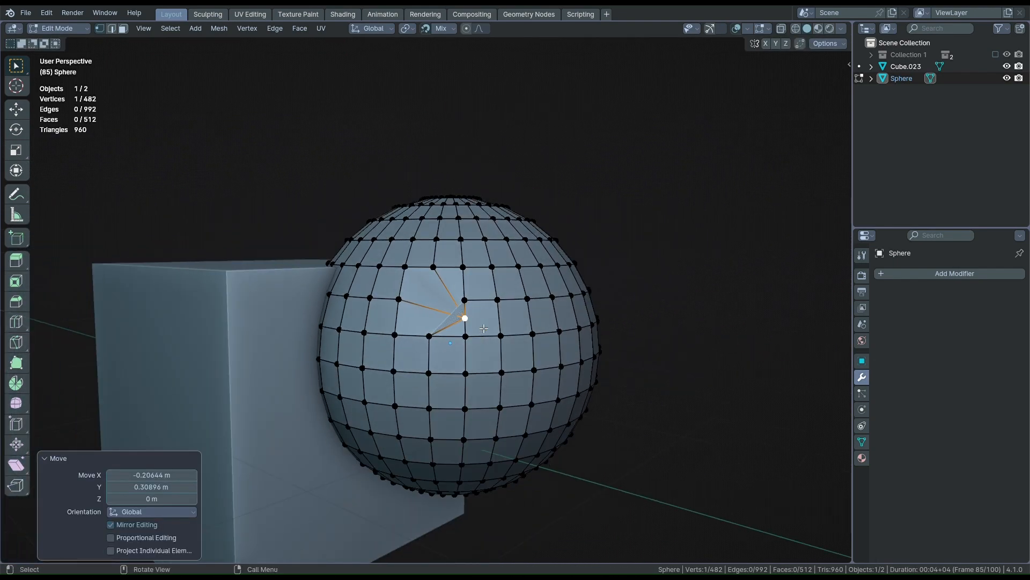
{"action": "left_click", "coordinate": [436, 29]}
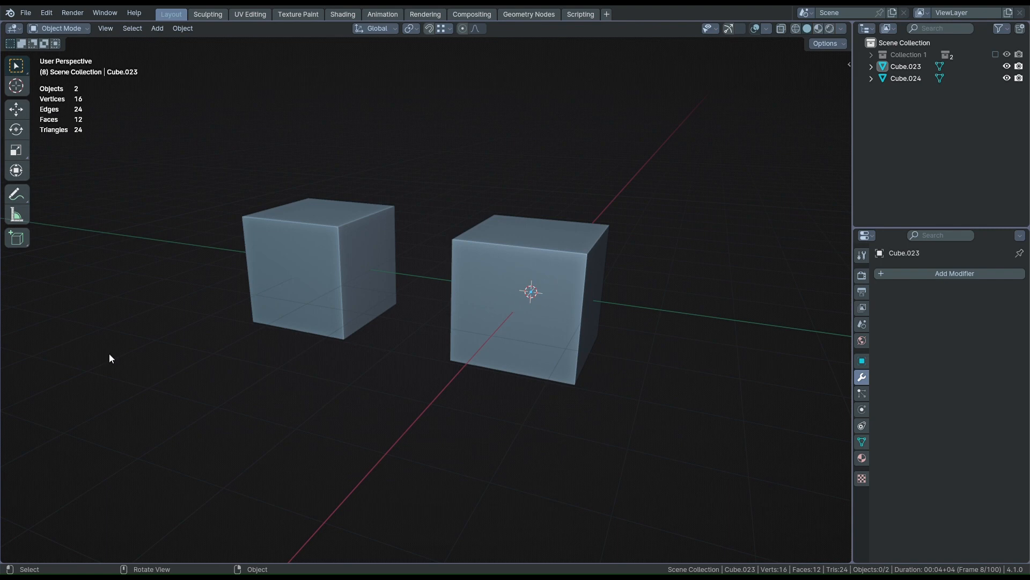
- Move the cube at the origin with its lower corner as snap base, stacking it onto the other cube's matching top corner
{"action": "left_click", "coordinate": [477, 315]}
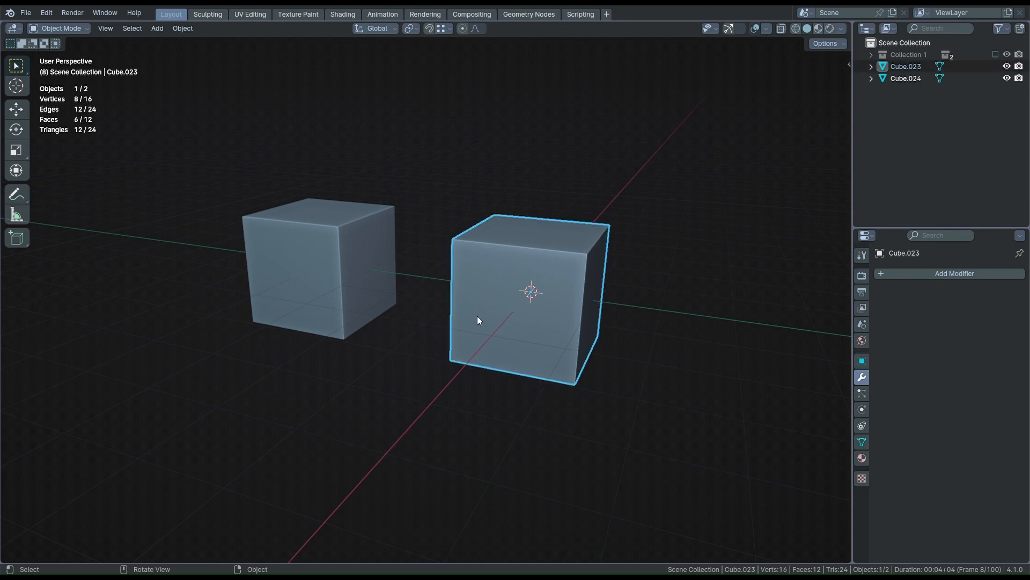
{"action": "left_click", "coordinate": [349, 279]}
{"action": "left_click", "coordinate": [405, 378]}
{"action": "left_click", "coordinate": [485, 334]}
{"action": "key", "text": "g"}
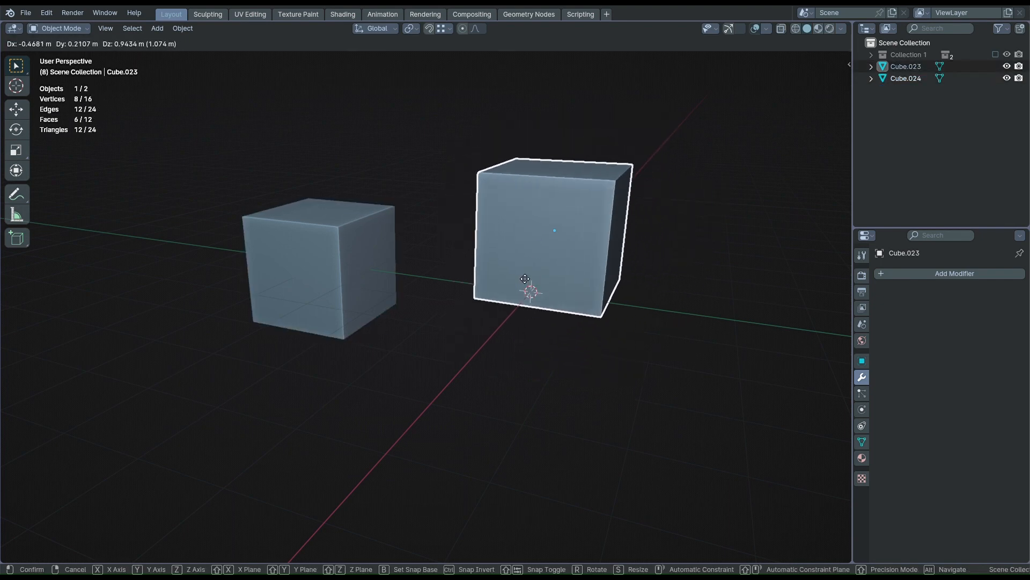
{"action": "key", "text": "b"}
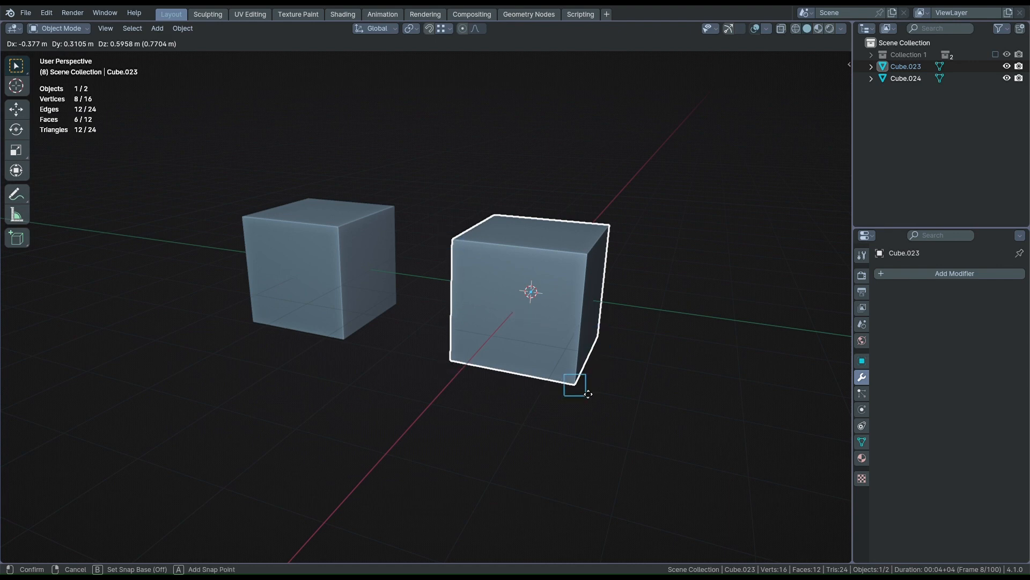
{"action": "left_click", "coordinate": [458, 371]}
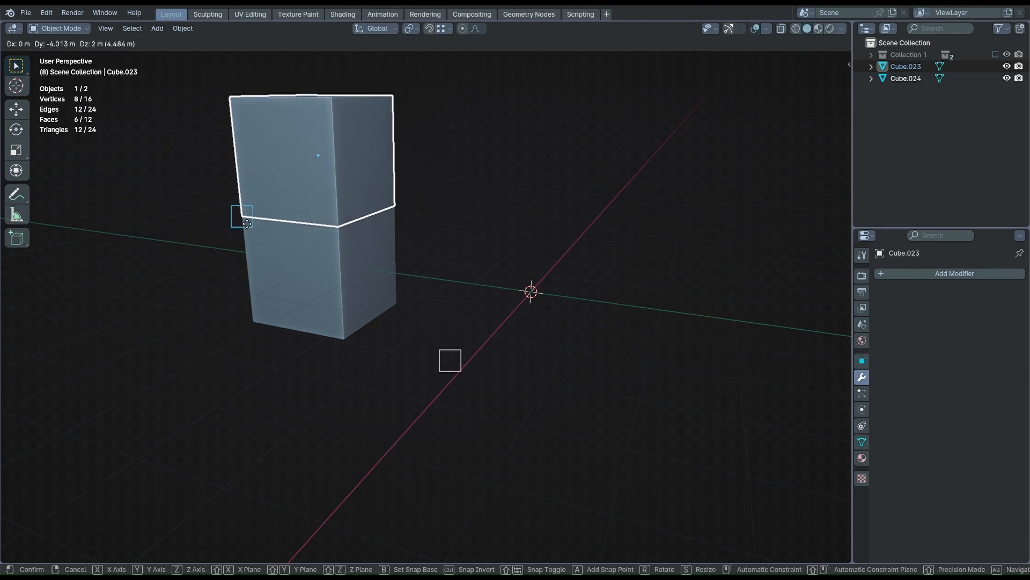
{"action": "left_click", "coordinate": [243, 213]}
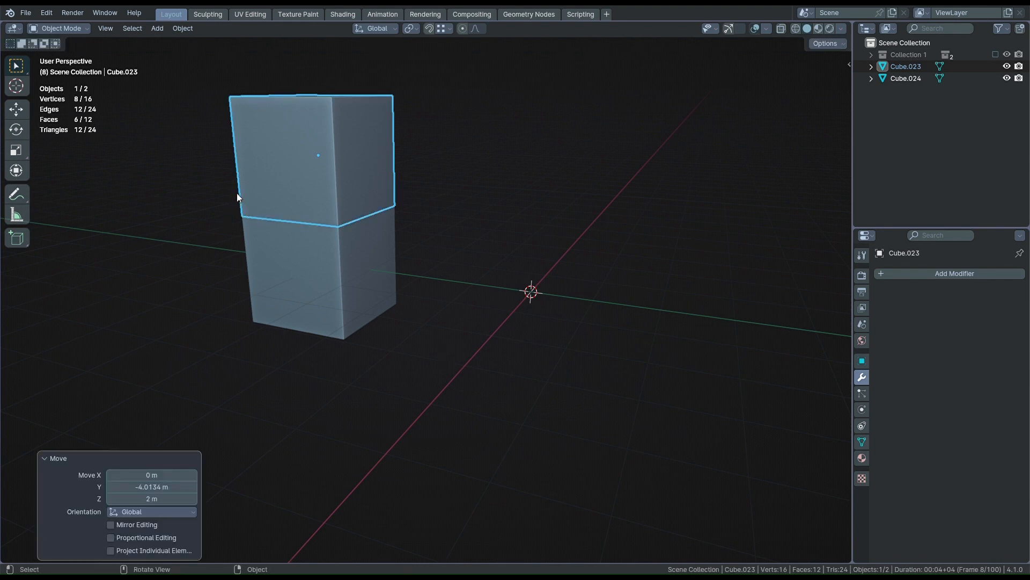
{"action": "left_click", "coordinate": [200, 196]}
{"action": "middle_click_drag", "start_coordinate": [224, 213], "coordinate": [482, 367]}
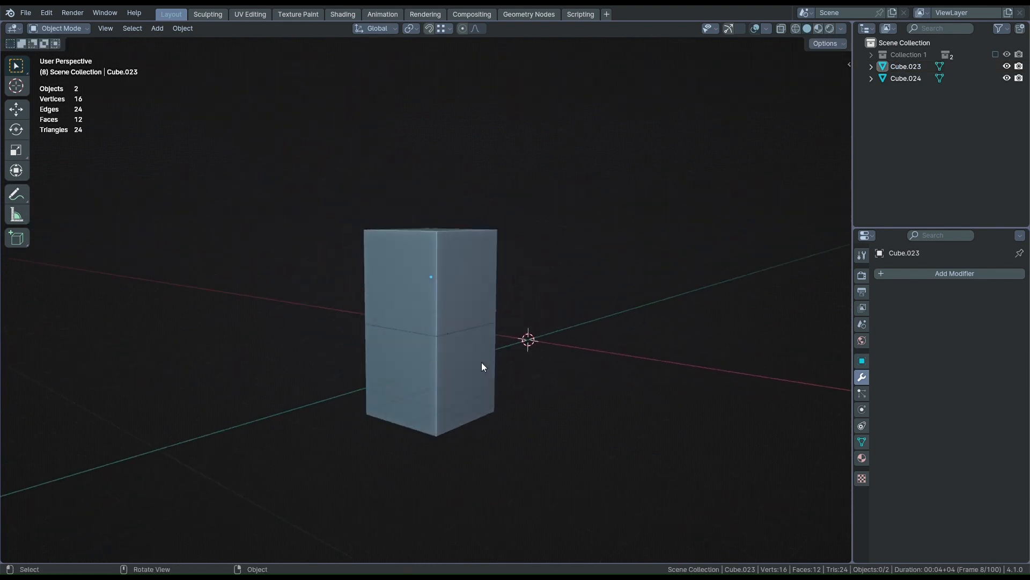
{"action": "left_click", "coordinate": [450, 28]}
{"action": "left_click", "coordinate": [363, 288]}
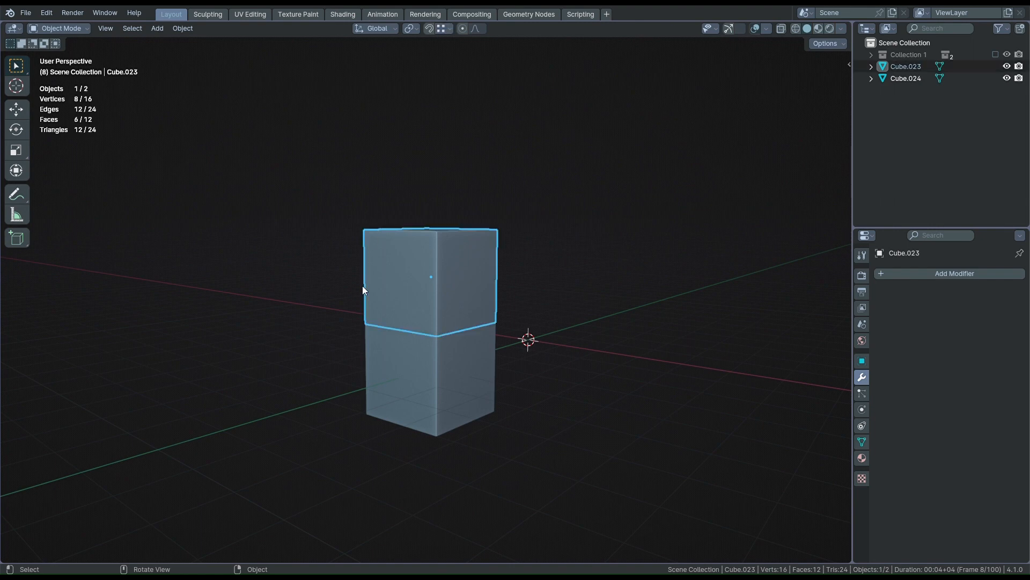
{"action": "left_click", "coordinate": [327, 311]}
{"action": "left_click", "coordinate": [370, 328]}
{"action": "left_click", "coordinate": [369, 320]}
{"action": "left_click", "coordinate": [327, 300]}
{"action": "middle_click_drag", "start_coordinate": [327, 301], "coordinate": [284, 420]}
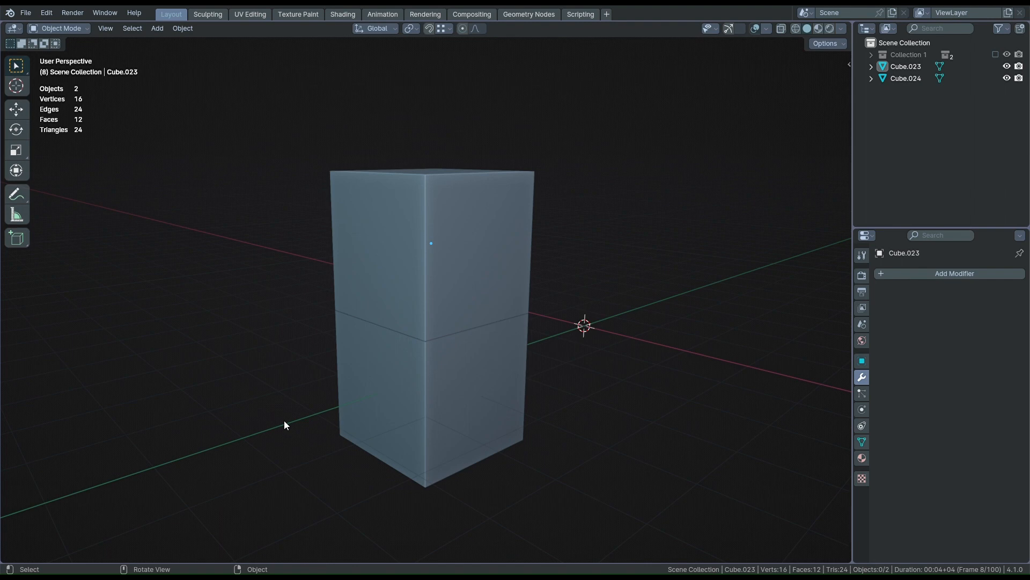
- Snap the upper cube by its lower corner beside the other cube, moving it 2 m in X and -2 m in Z
{"action": "left_click", "coordinate": [358, 253]}
{"action": "key", "text": "g"}
{"action": "key", "text": "b"}
{"action": "left_click", "coordinate": [335, 311]}
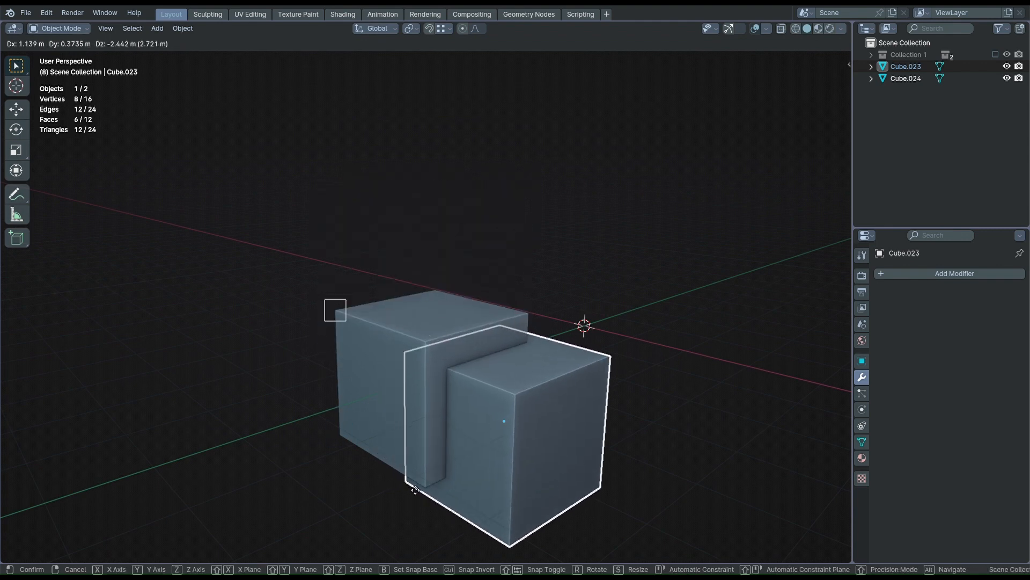
{"action": "left_click", "coordinate": [436, 446]}
- Snap the same cube by a near top corner to the opposite side of the other cube, moving it -4 m in X
{"action": "key", "text": "g"}
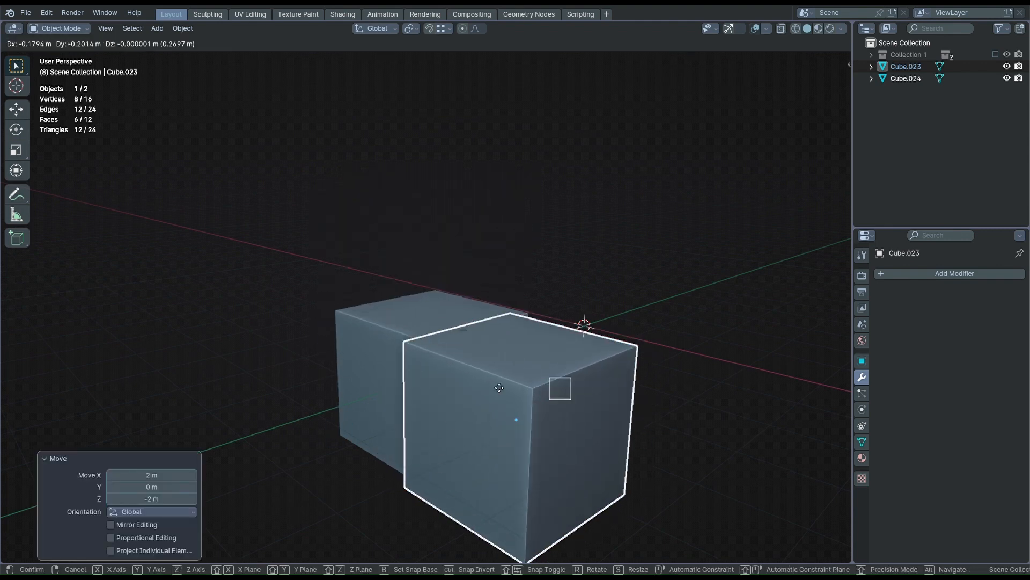
{"action": "left_click", "coordinate": [346, 314]}
{"action": "middle_click_drag", "start_coordinate": [346, 313], "coordinate": [370, 365]}
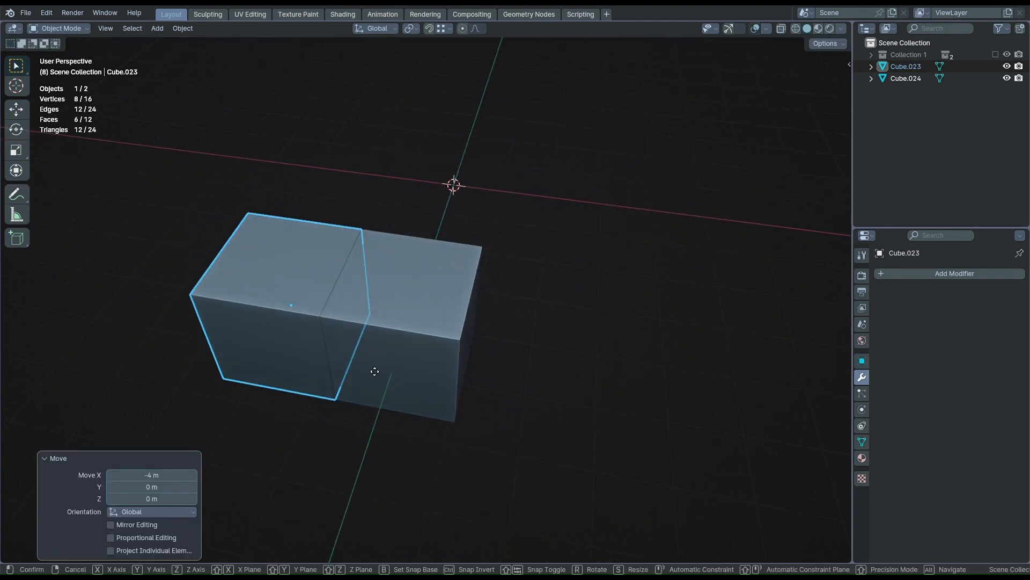
- Snap the selected cube by its far top corner 2 m in X onto the other cube, and move it freely away
{"action": "key", "text": "g"}
{"action": "key", "text": "b"}
{"action": "left_click", "coordinate": [361, 229]}
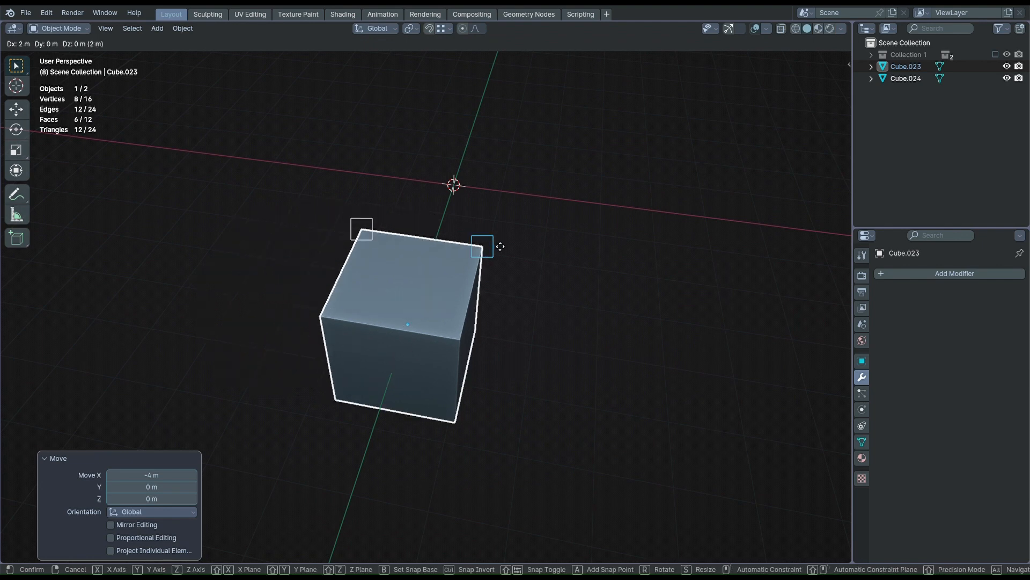
{"action": "left_click", "coordinate": [500, 246]}
{"action": "key", "text": "g"}
{"action": "left_click", "coordinate": [163, 299]}
- Select the other cube and snap it by its near top corner onto a top corner of the cube just moved away
{"action": "left_click", "coordinate": [373, 337]}
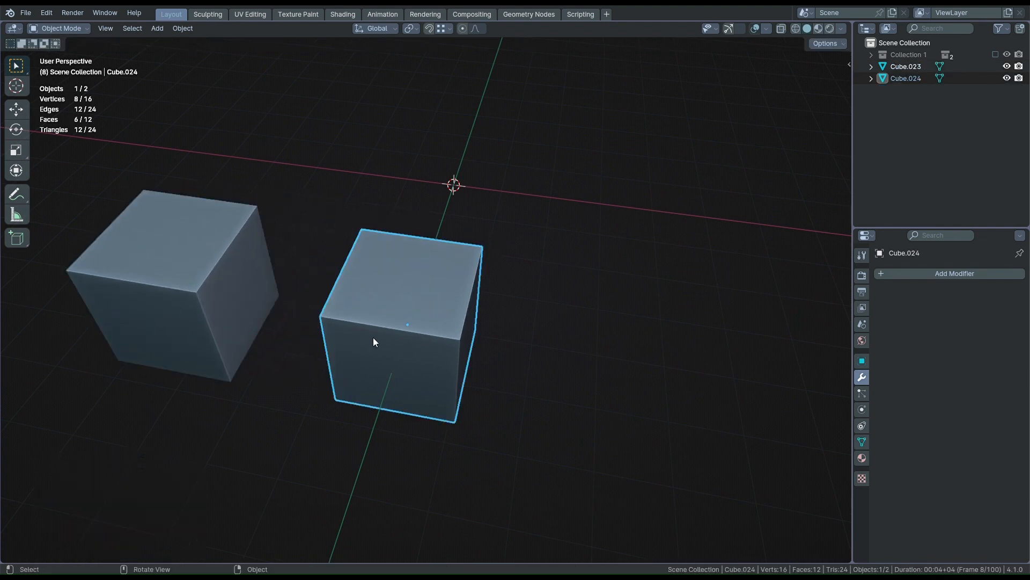
{"action": "key", "text": "g"}
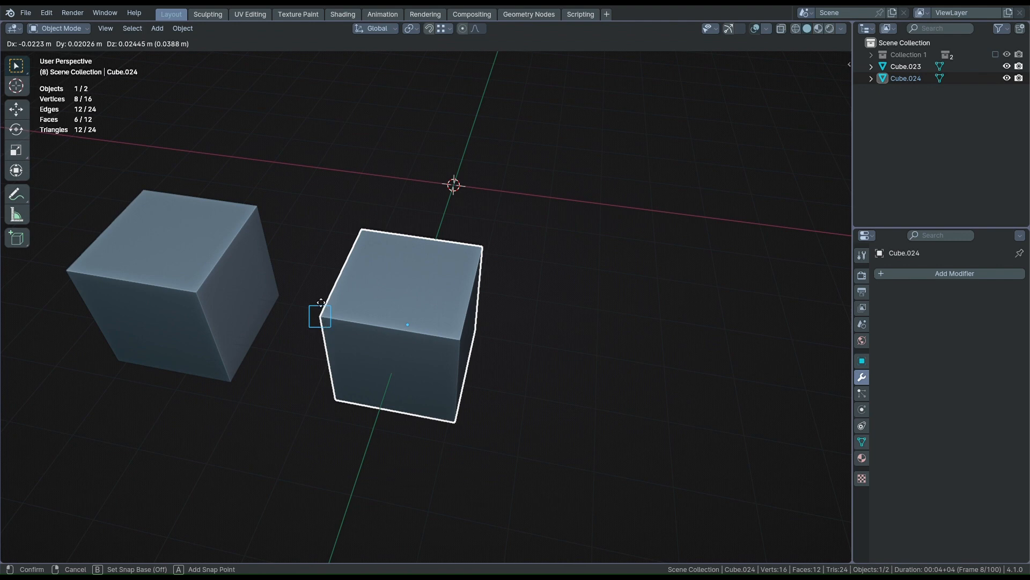
{"action": "left_click", "coordinate": [321, 303]}
{"action": "left_click", "coordinate": [390, 396]}
{"action": "middle_click_drag", "start_coordinate": [390, 396], "coordinate": [336, 379]}
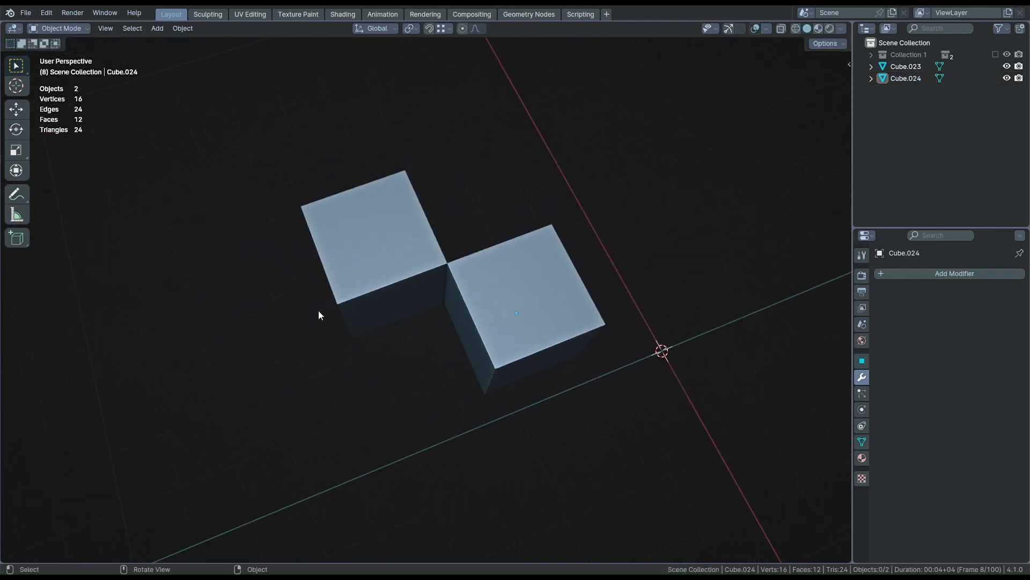
{"action": "left_click", "coordinate": [372, 27]}
{"action": "mouse_move", "coordinate": [428, 30]}
{"action": "key", "text": "comma"}
{"action": "left_click", "coordinate": [268, 216]}
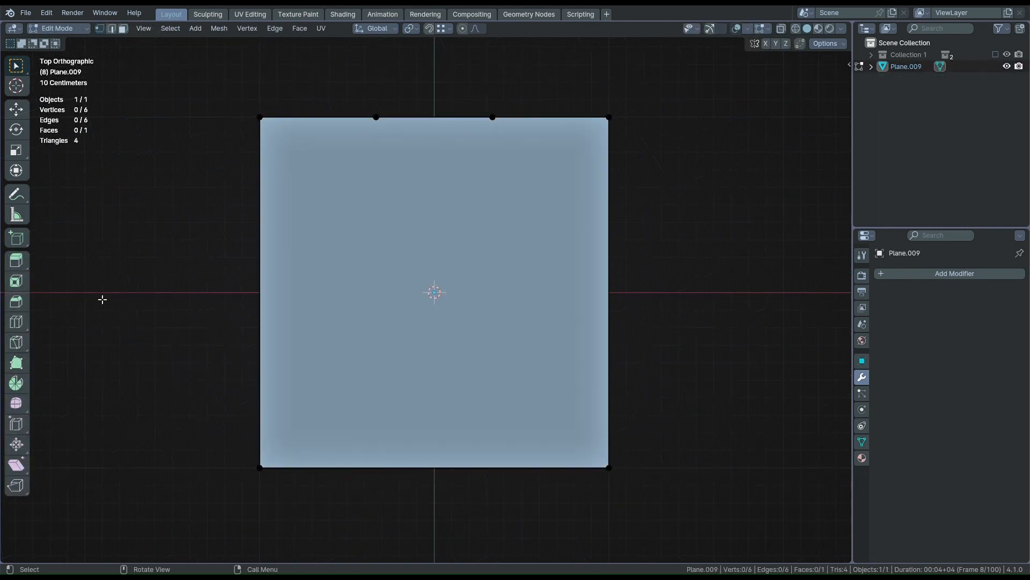
- Knife-cut a freehand four-sided shape below the plane's two upper-edge vertices and connect its inner corners to the plane's lower corners
{"action": "key", "text": "k"}
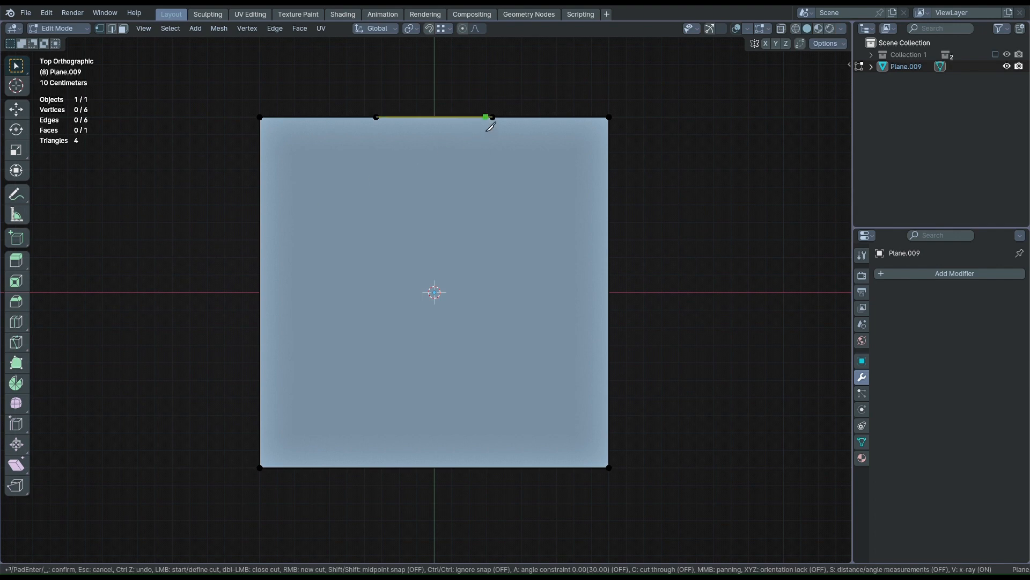
{"action": "left_click", "coordinate": [492, 116]}
{"action": "left_click", "coordinate": [516, 271]}
{"action": "left_click", "coordinate": [340, 254]}
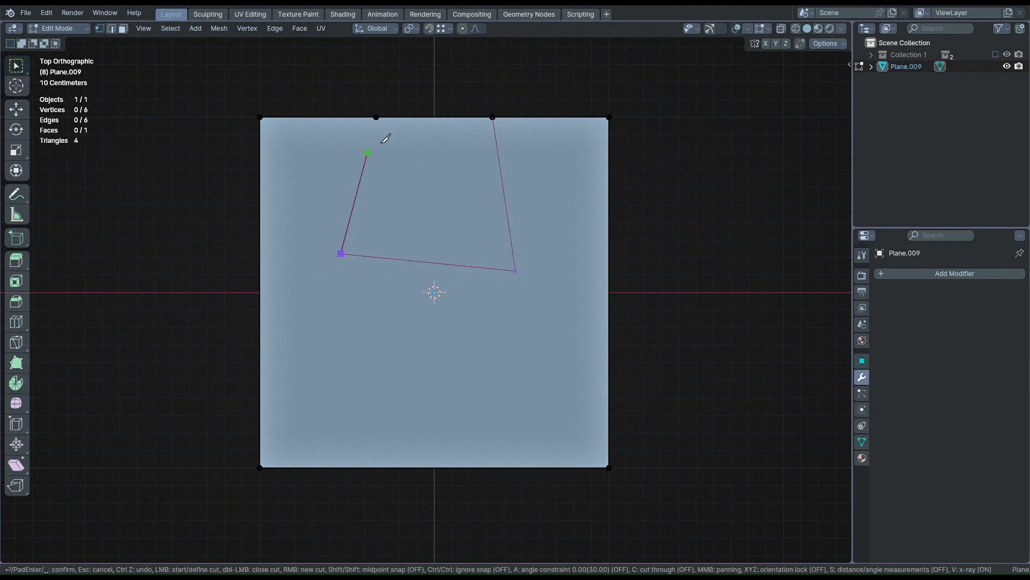
{"action": "left_click", "coordinate": [376, 116]}
{"action": "left_click", "coordinate": [516, 271]}
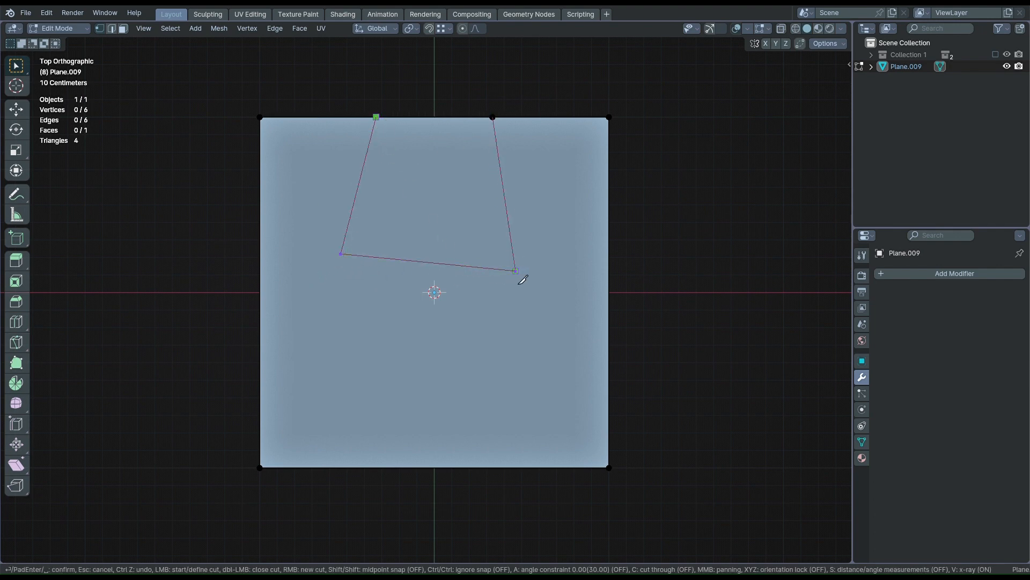
{"action": "left_click", "coordinate": [608, 467]}
{"action": "left_click", "coordinate": [341, 253]}
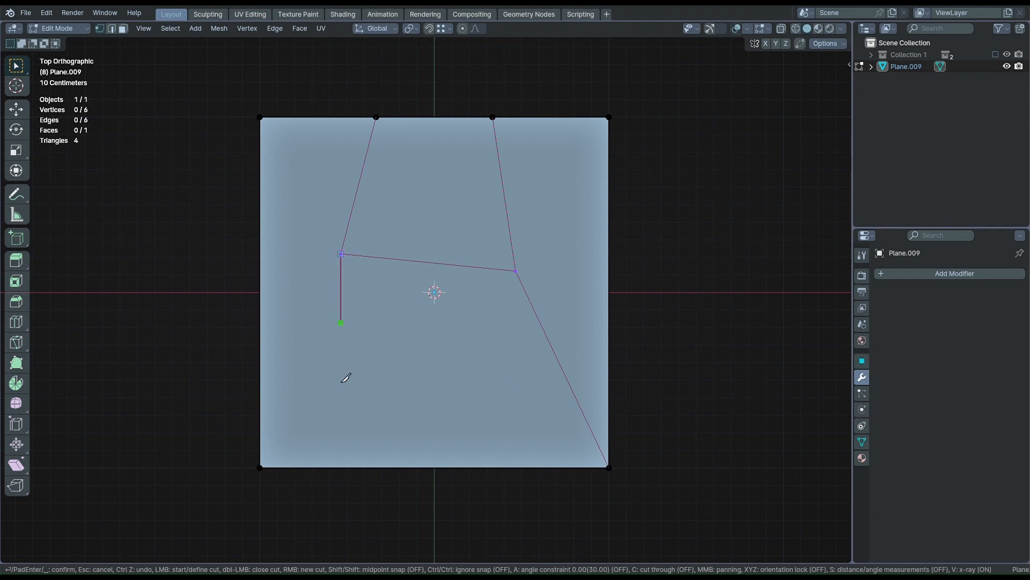
{"action": "left_click", "coordinate": [260, 467]}
{"action": "key", "text": "Return"}
- Clear the selection and undo the freehand knife cuts on the plane
{"action": "key", "text": "alt+a"}
{"action": "mouse_move", "coordinate": [159, 281]}
{"action": "middle_mouse_down"}
{"action": "mouse_move", "coordinate": [184, 240]}
{"action": "mouse_move", "coordinate": [180, 222]}
{"action": "mouse_move", "coordinate": [165, 296]}
{"action": "middle_mouse_up"}
{"action": "key", "text": "ctrl+z"}
{"action": "key", "text": "ctrl+z"}
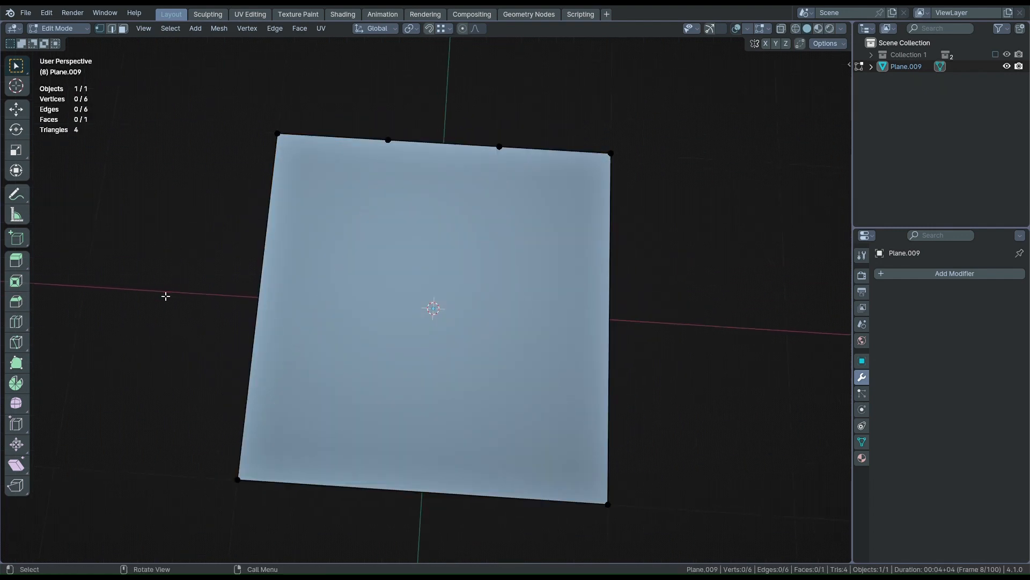
- From top view, knife-cut a rectangle between the plane's two upper-edge vertices, constraining the cut segments to Y, X and Y
{"action": "key", "text": "KP_7"}
{"action": "key", "text": "k"}
{"action": "left_click", "coordinate": [493, 134]}
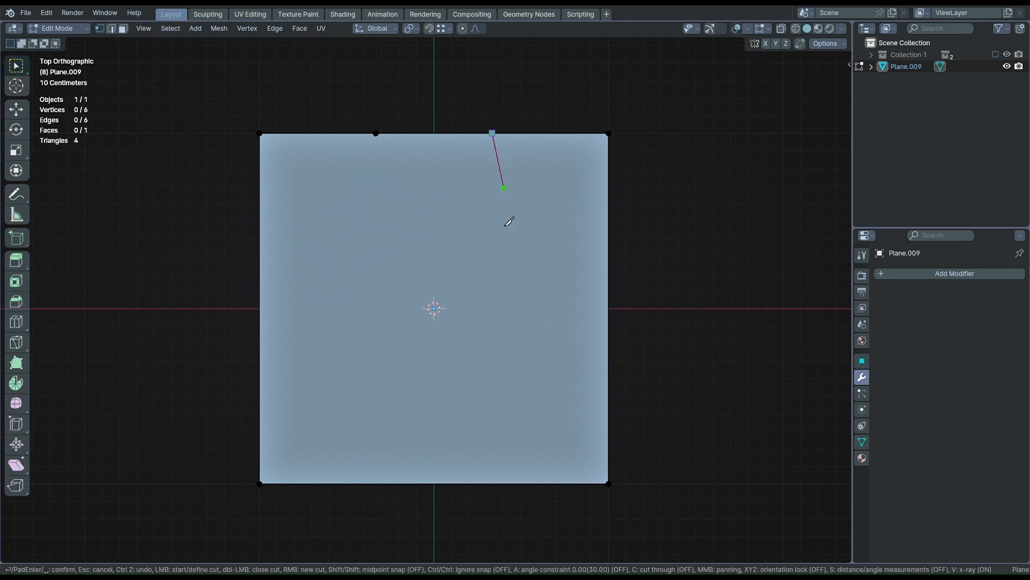
{"action": "key", "text": "y"}
{"action": "left_click", "coordinate": [510, 308]}
{"action": "key", "text": "x"}
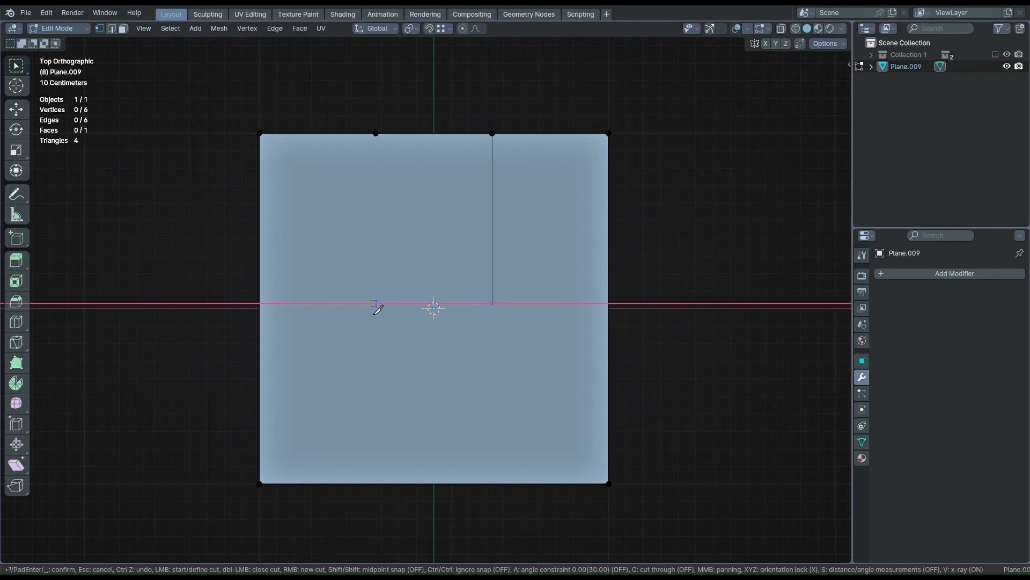
{"action": "left_click", "coordinate": [377, 305]}
{"action": "key", "text": "y"}
{"action": "left_click", "coordinate": [374, 133]}
{"action": "key", "text": "Return"}
- Inspect the axis-constrained rectangular cut and undo it
{"action": "scroll", "coordinate": [351, 372], "scroll_direction": "up", "scroll_amount": 8}
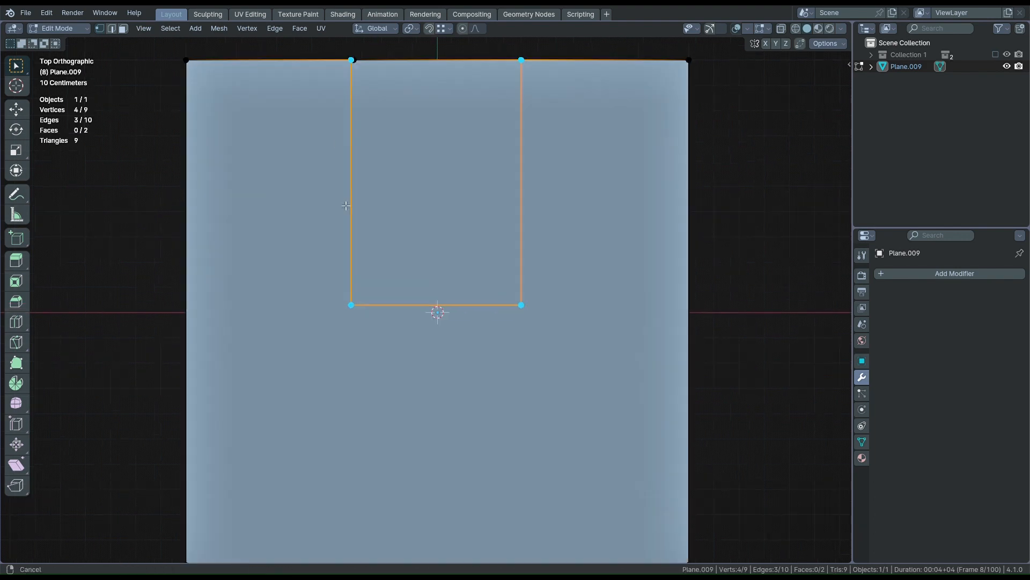
{"action": "scroll", "coordinate": [352, 372], "scroll_direction": "down", "scroll_amount": 10}
{"action": "middle_click_drag", "start_coordinate": [352, 394], "coordinate": [335, 256], "text": "shift"}
{"action": "key", "text": "ctrl+z"}
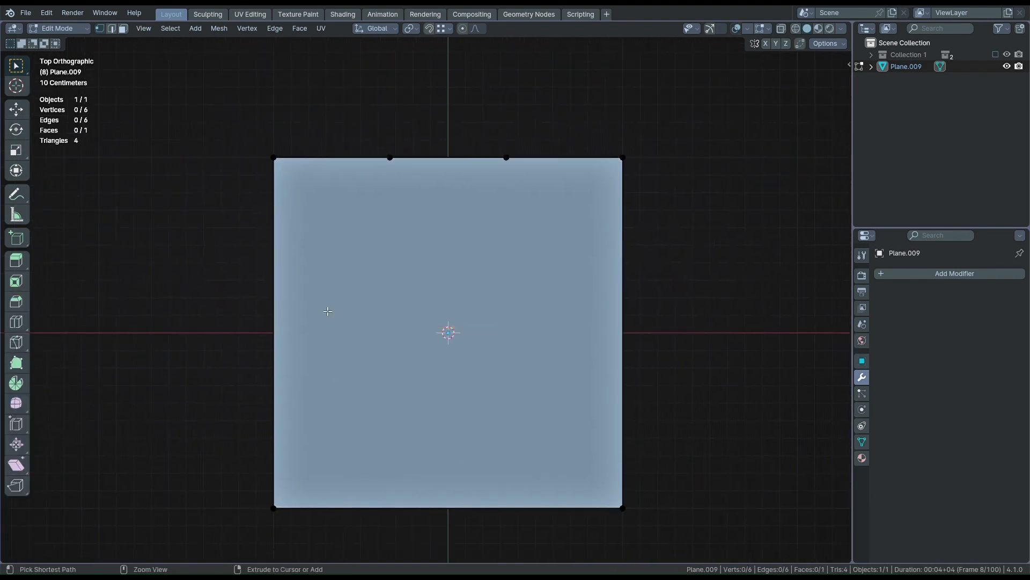
- Knife-cut the plane from its two upper-edge vertices to two joined inner points, and from those points to the lower corners
{"action": "key", "text": "k"}
{"action": "left_click", "coordinate": [506, 158]}
{"action": "left_click", "coordinate": [503, 329]}
{"action": "left_click", "coordinate": [390, 158]}
{"action": "right_click", "coordinate": [390, 159]}
{"action": "left_click", "coordinate": [502, 330]}
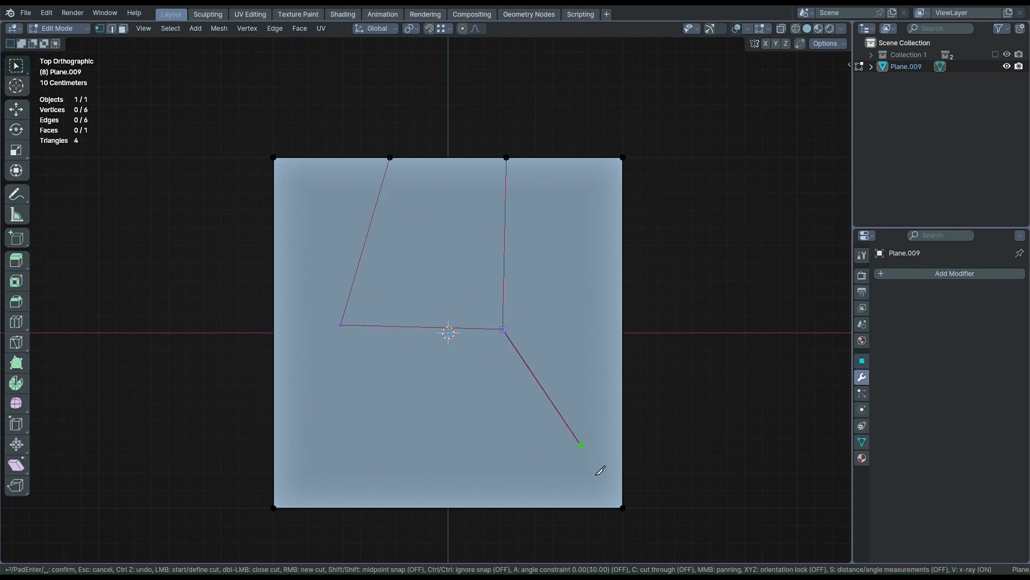
{"action": "left_click", "coordinate": [622, 508]}
{"action": "right_click", "coordinate": [622, 508]}
{"action": "left_click", "coordinate": [340, 326]}
{"action": "left_click", "coordinate": [284, 508]}
{"action": "key", "text": "Return"}
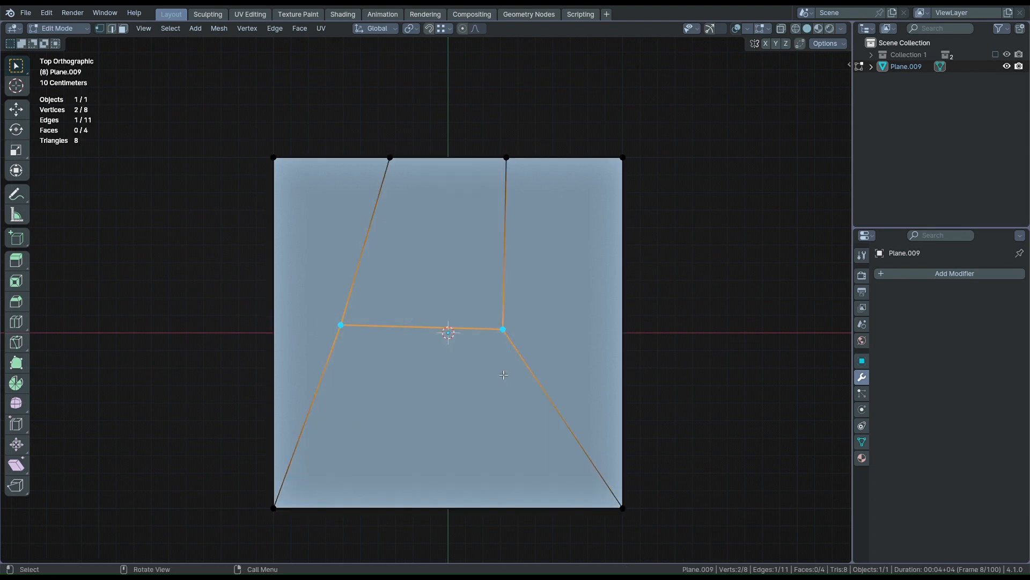
- Align the two inner vertices horizontally by scaling them to 0 along Y
{"action": "key", "text": "s"}
{"action": "key", "text": "y"}
{"action": "key", "text": "0"}
{"action": "key", "text": "Return"}
- Move the right inner vertex about 0.021 m along X, snapping it into line with the upper-edge vertex above it
{"action": "left_click", "coordinate": [526, 329]}
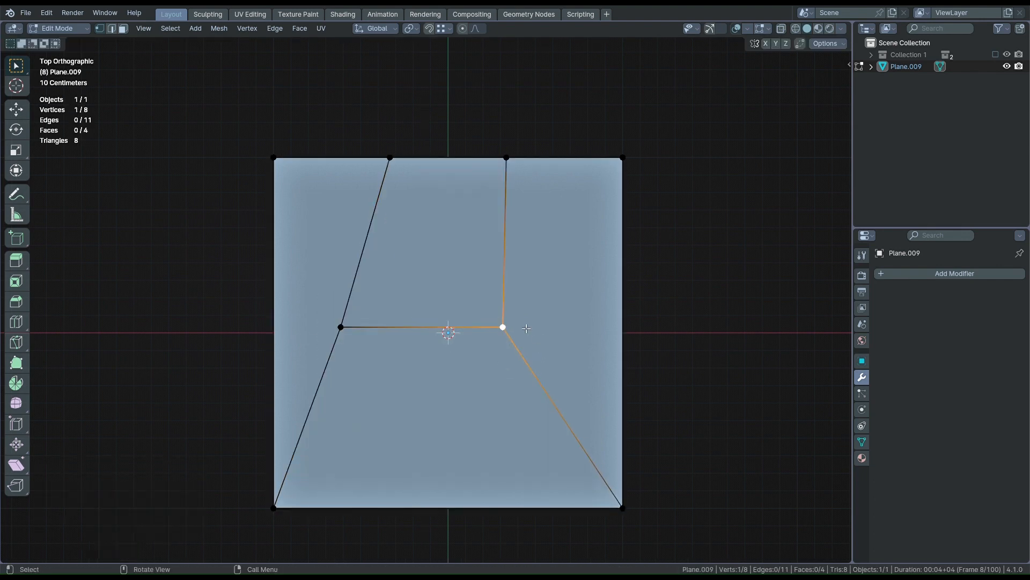
{"action": "key", "text": "g"}
{"action": "key", "text": "x"}
{"action": "left_click", "coordinate": [506, 155], "text": "ctrl"}
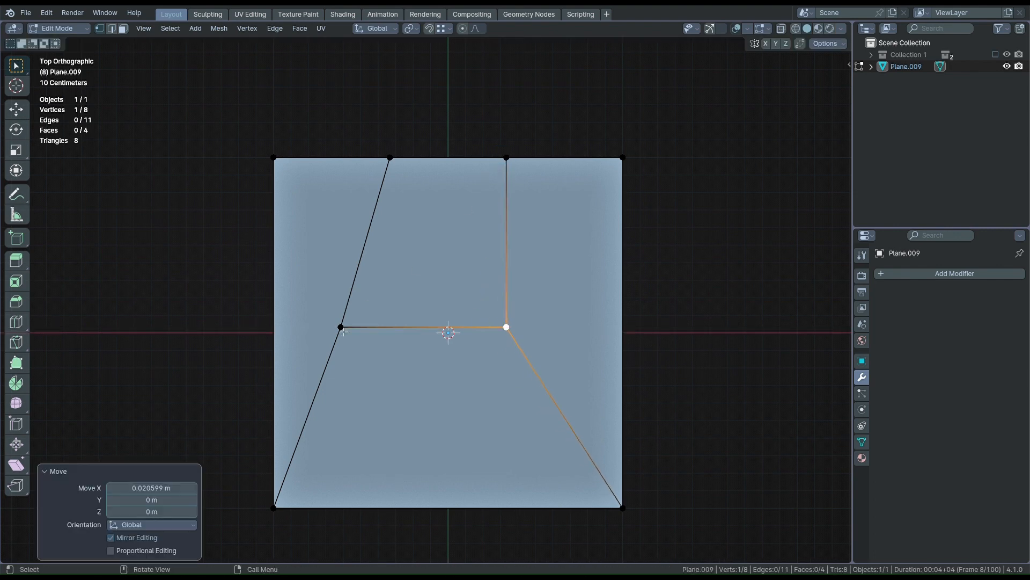
- Move the left inner vertex about 0.282 m along X, snapping it into line with the upper-edge vertex above it
{"action": "left_click", "coordinate": [344, 333]}
{"action": "key", "text": "g"}
{"action": "key", "text": "x"}
{"action": "left_click", "coordinate": [389, 158], "text": "ctrl"}
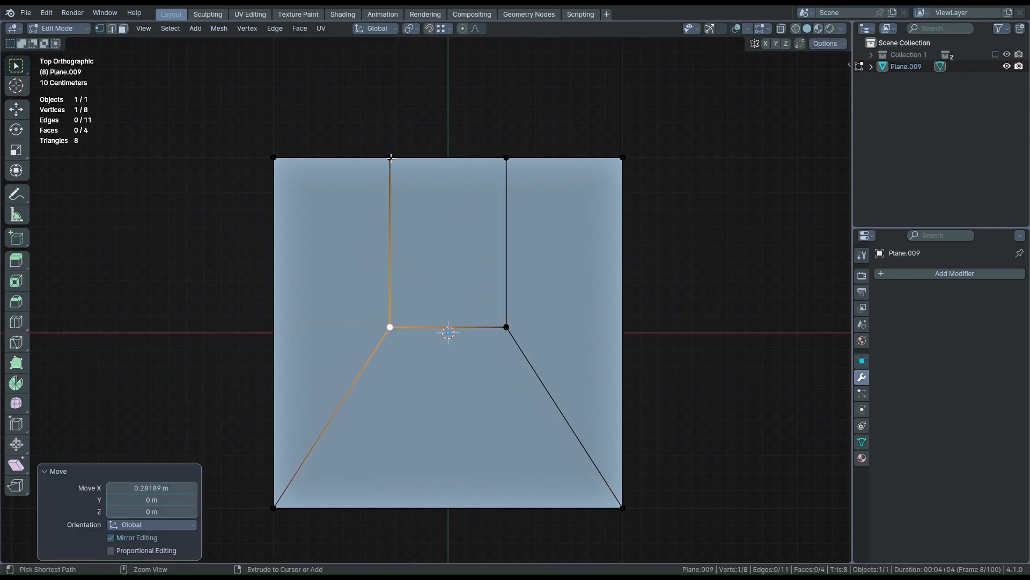
{"action": "left_click", "coordinate": [217, 317]}
- Duplicate the entire plane mesh and place the copy about 2.31 m along -X and 1.59 m along Y
{"action": "middle_click_drag", "start_coordinate": [216, 318], "coordinate": [241, 408]}
{"action": "key", "text": "a"}
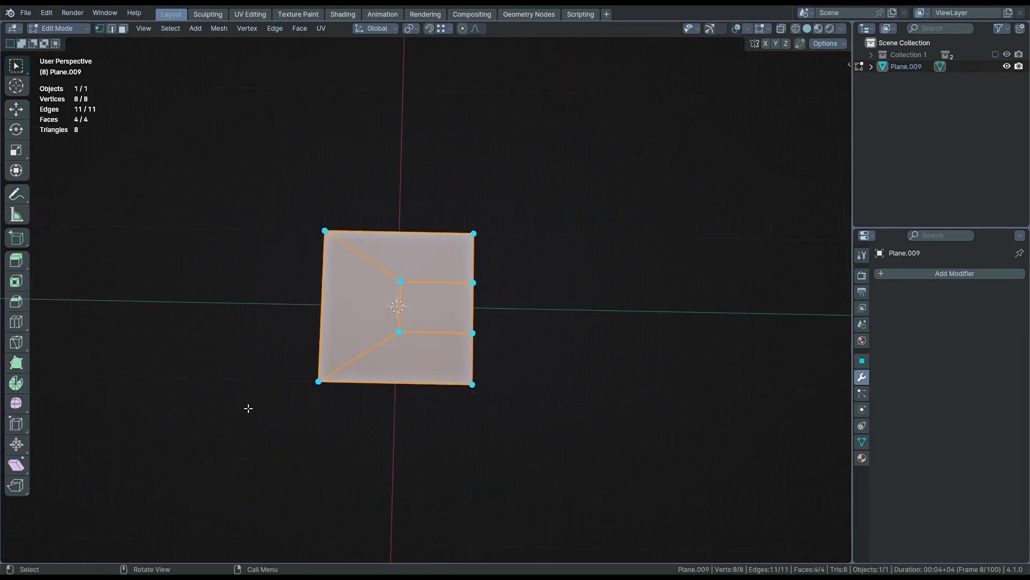
{"action": "key", "text": "KP_7"}
{"action": "key", "text": "shift+d"}
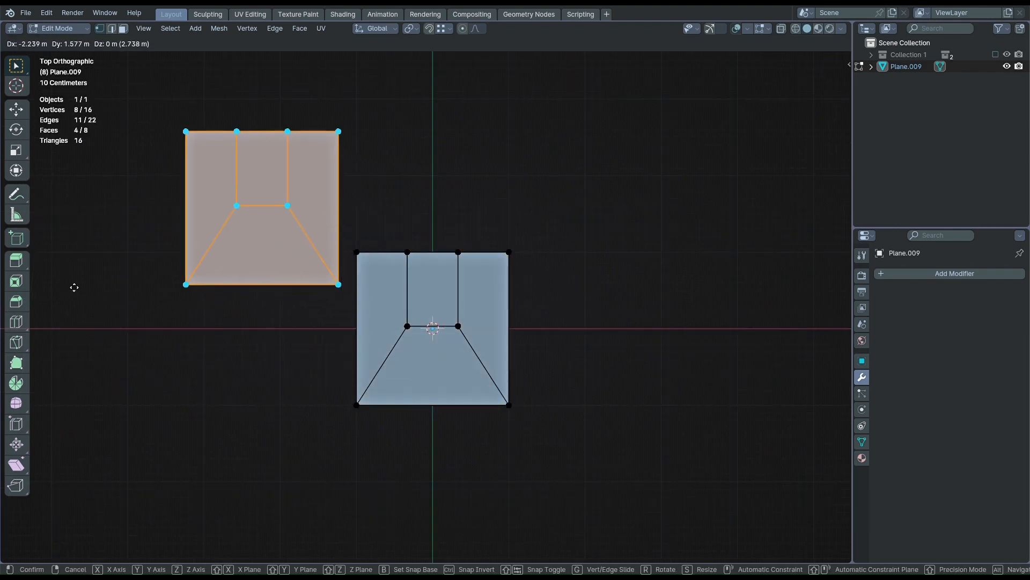
{"action": "left_click", "coordinate": [76, 288]}
- Rotate the duplicated plane 180° about Z and deselect everything
{"action": "type", "text": "r"}
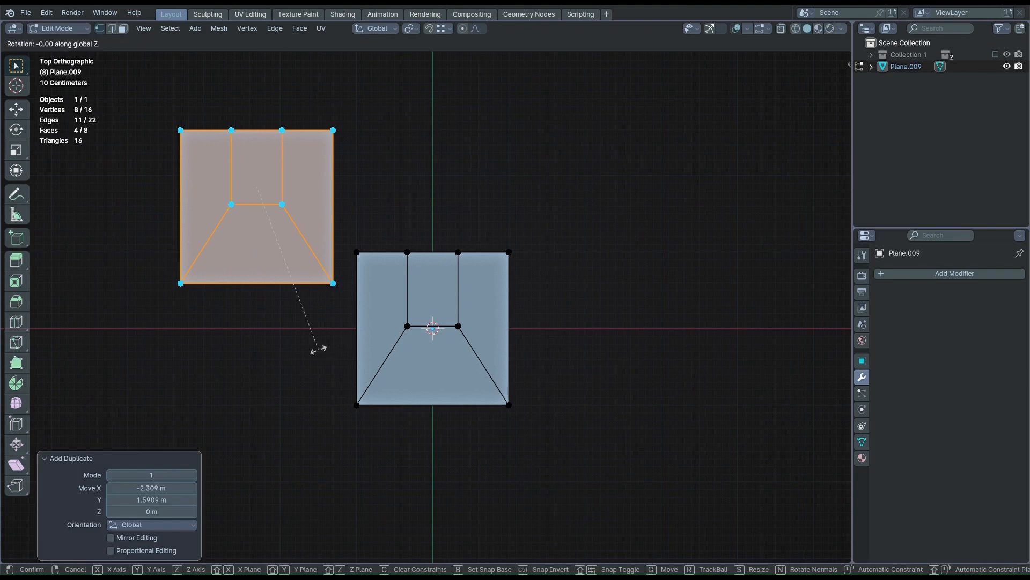
{"action": "type", "text": "180"}
{"action": "key", "text": "Return"}
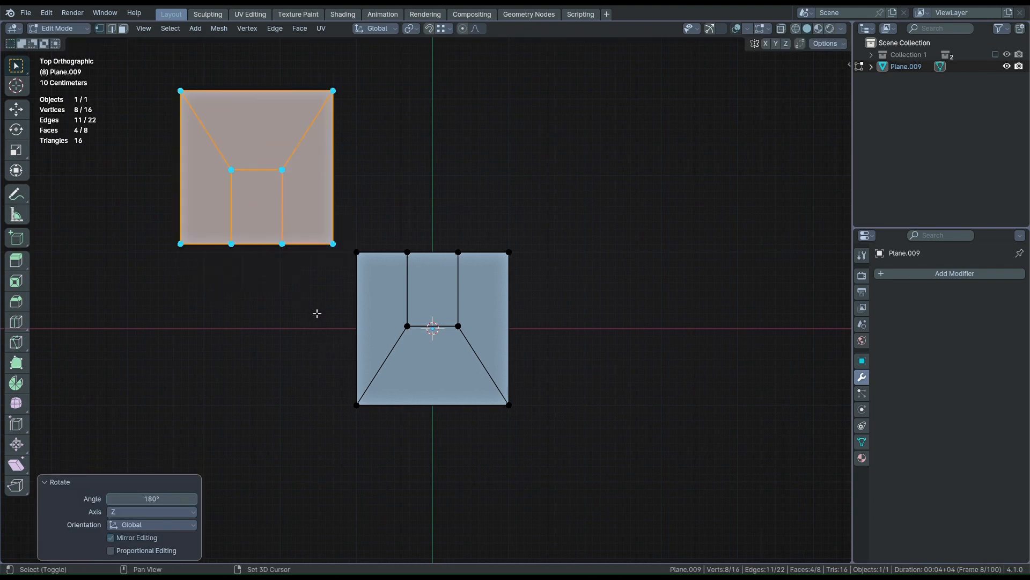
{"action": "middle_click_drag", "start_coordinate": [317, 313], "coordinate": [324, 365], "text": "shift"}
{"action": "key", "text": "alt+a"}
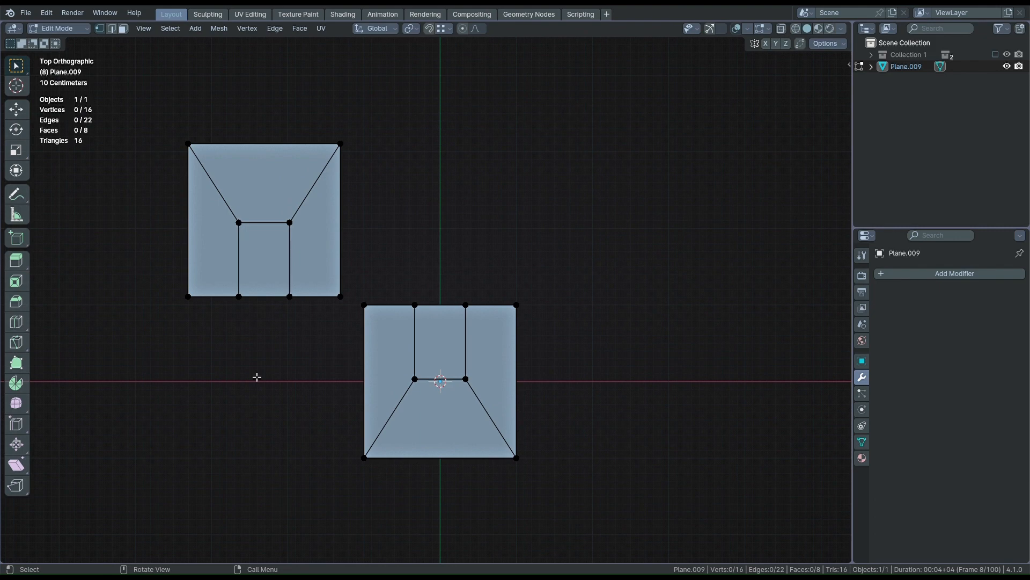
- Move the rotated copy by its right inner lower-edge vertex, snapping it onto the original plane's right inner upper-edge vertex
{"action": "key", "text": "l"}
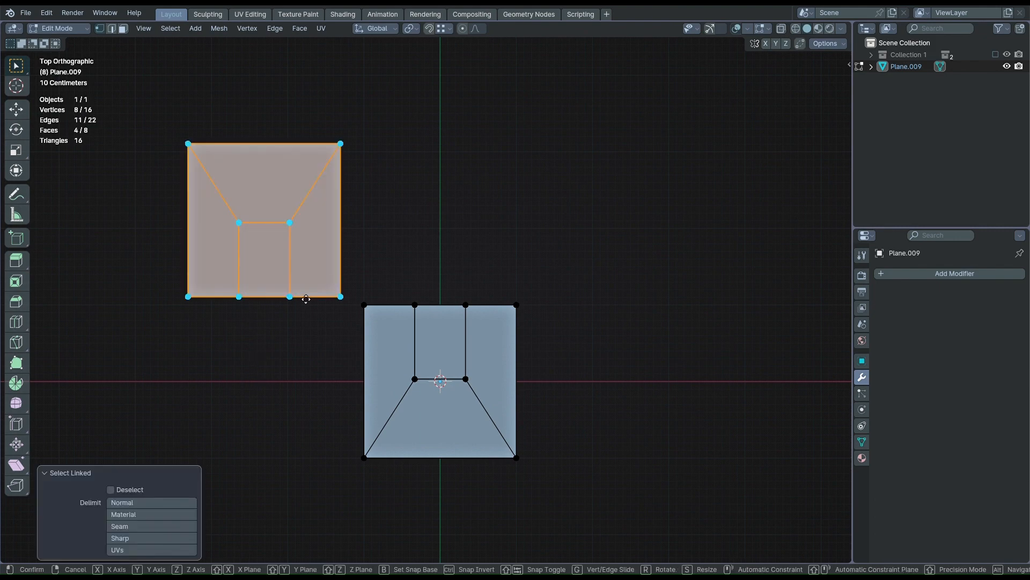
{"action": "key", "text": "g"}
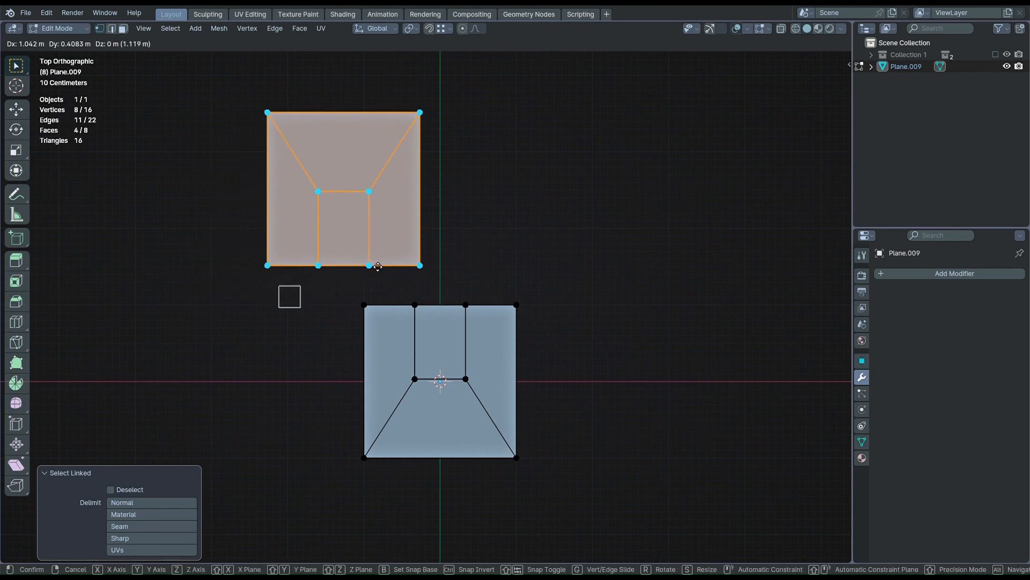
{"action": "left_click", "coordinate": [470, 307]}
{"action": "left_click", "coordinate": [340, 313]}
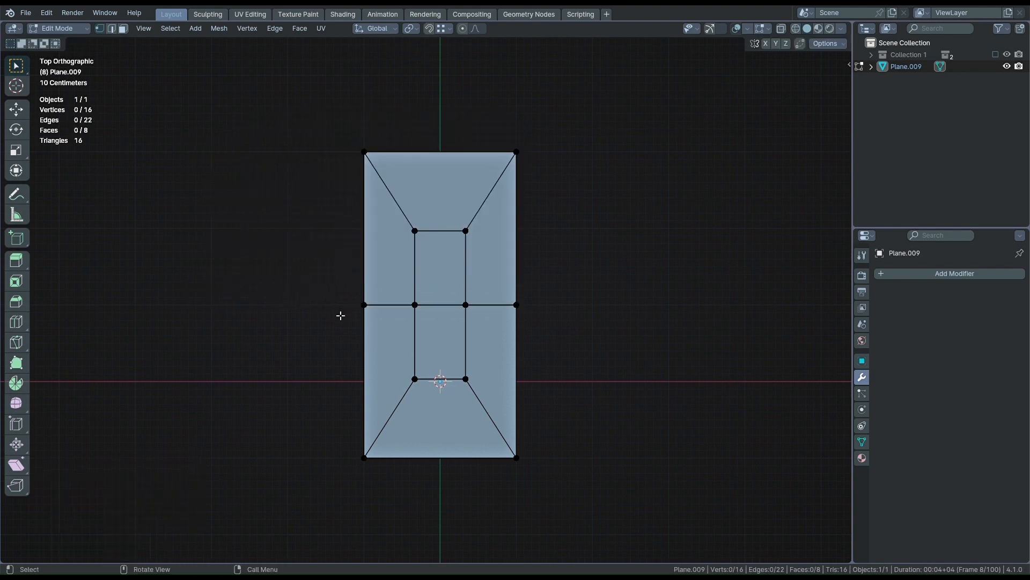
- Merge the overlapping vertices of the two joined planes by distance
{"action": "middle_click_drag", "start_coordinate": [340, 313], "coordinate": [311, 306]}
{"action": "key", "text": "a"}
{"action": "key", "text": "m"}
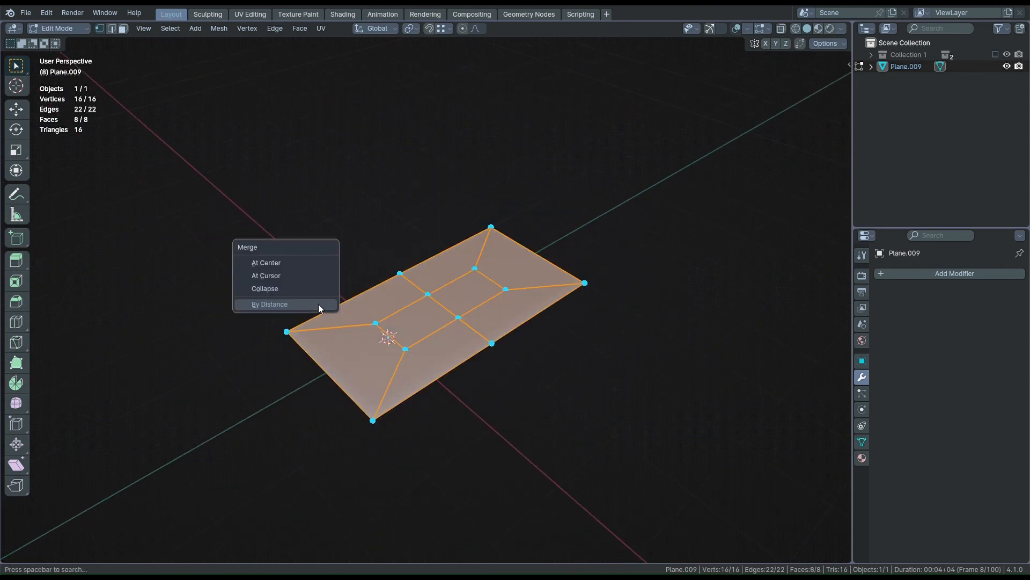
{"action": "left_click", "coordinate": [318, 303]}
{"action": "left_click", "coordinate": [281, 258]}
- Extrude all faces of the joined plane into a solid block and recalculate its normals
{"action": "middle_click_drag", "start_coordinate": [281, 258], "coordinate": [332, 301]}
{"action": "key", "text": "3"}
{"action": "left_click", "coordinate": [405, 304]}
{"action": "left_click", "coordinate": [455, 297], "text": "shift"}
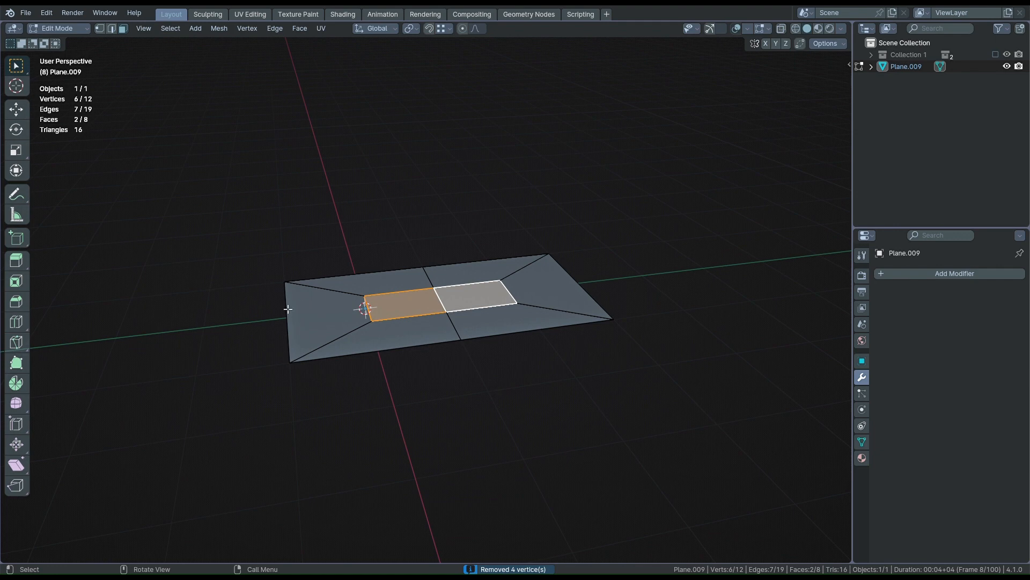
{"action": "key", "text": "a"}
{"action": "key", "text": "e"}
{"action": "left_click", "coordinate": [258, 347]}
{"action": "key", "text": "shift+n"}
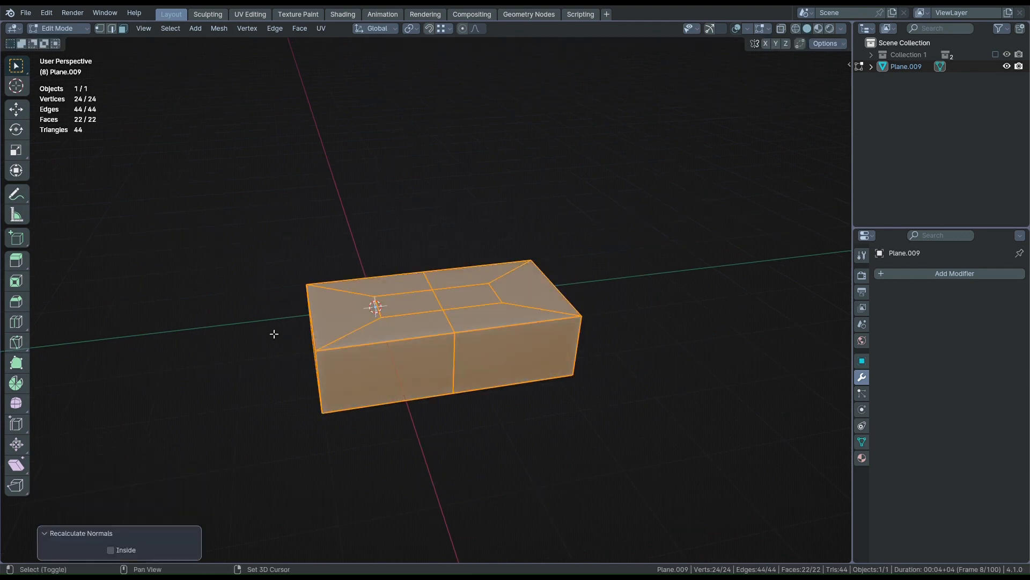
- Extrude the two inner top faces about 0.28 m down into the block to form a slot, then return to Object Mode
{"action": "scroll", "coordinate": [333, 322], "scroll_direction": "up", "scroll_amount": 4}
{"action": "left_click", "coordinate": [376, 308]}
{"action": "left_click", "coordinate": [481, 305], "text": "shift"}
{"action": "key", "text": "e"}
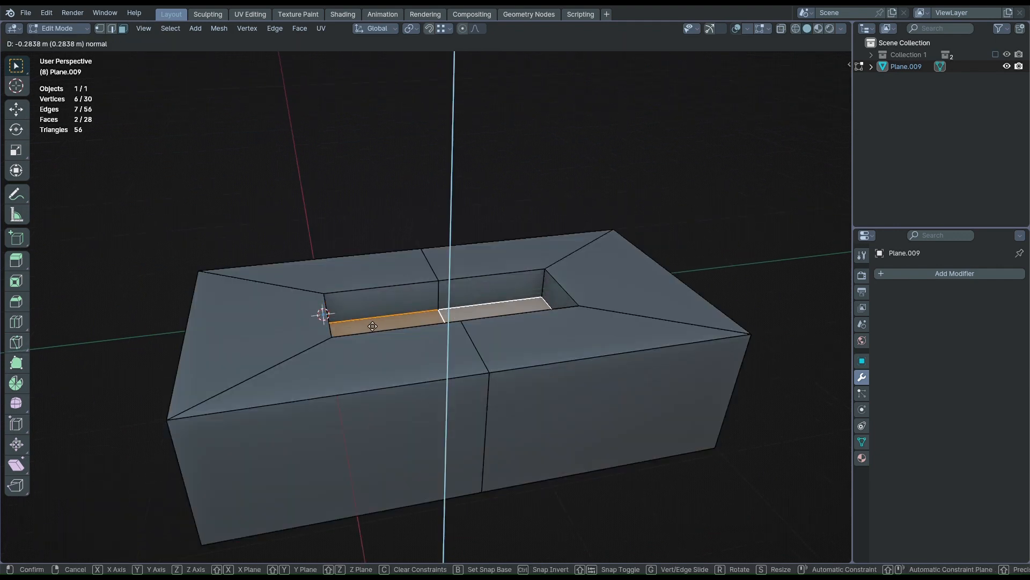
{"action": "left_click", "coordinate": [372, 326]}
{"action": "key", "text": "Tab"}
{"action": "scroll", "coordinate": [361, 301], "scroll_direction": "down", "scroll_amount": 3}
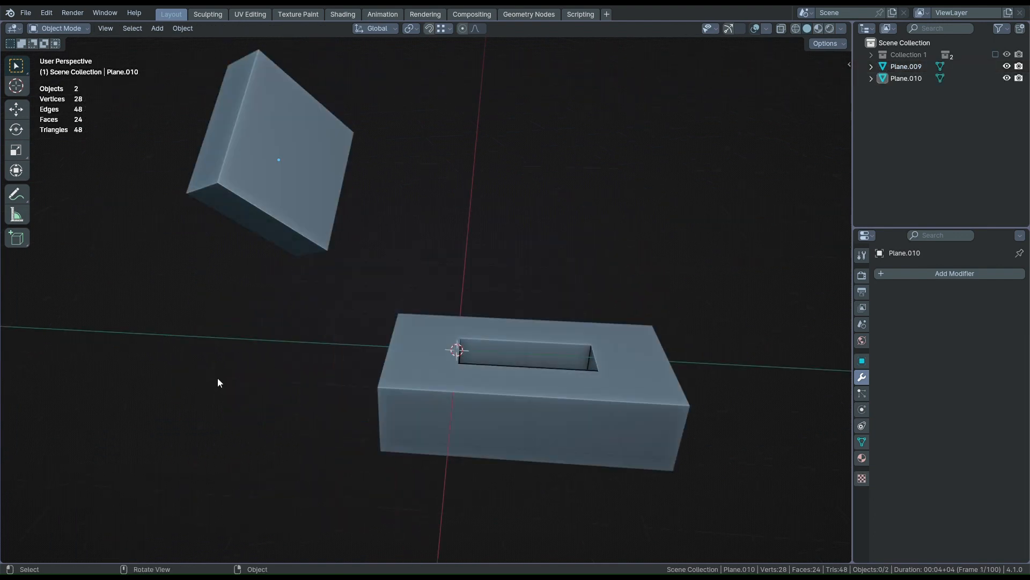
- Compare the transform values of the tilted block and the slotted block
{"action": "left_click", "coordinate": [269, 206]}
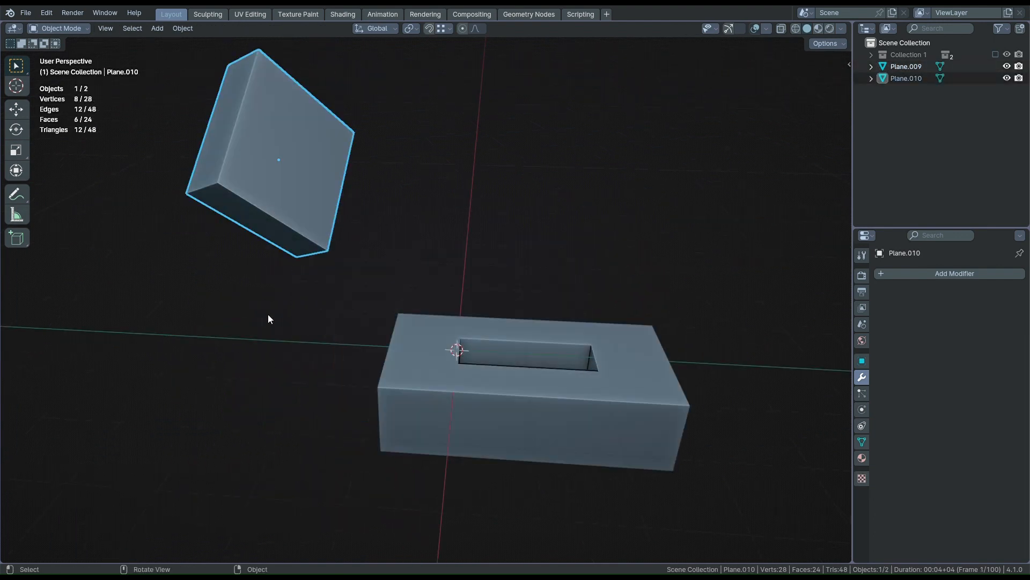
{"action": "key", "text": "n"}
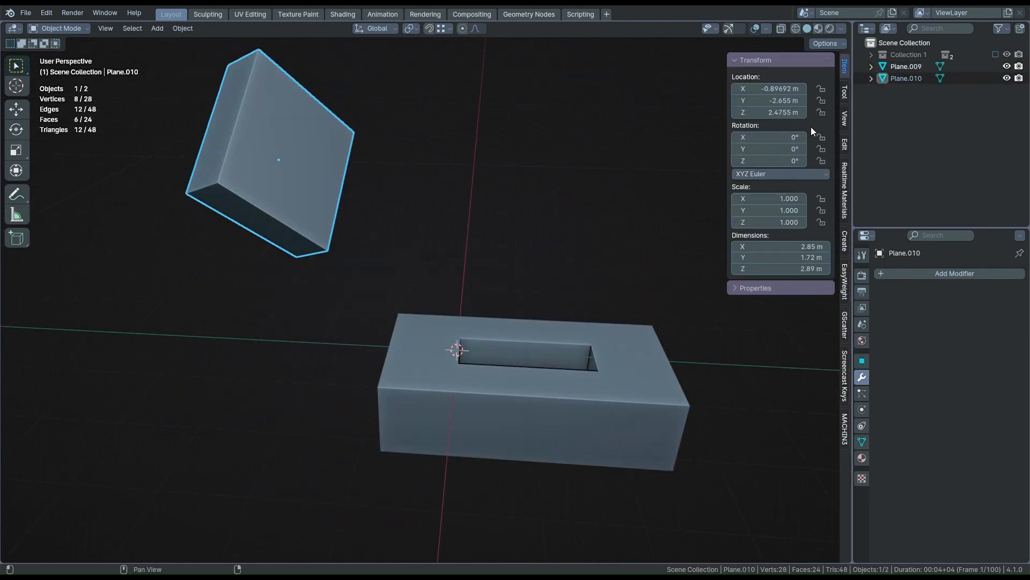
{"action": "middle_click_drag", "start_coordinate": [391, 284], "coordinate": [436, 433]}
{"action": "left_click", "coordinate": [436, 432]}
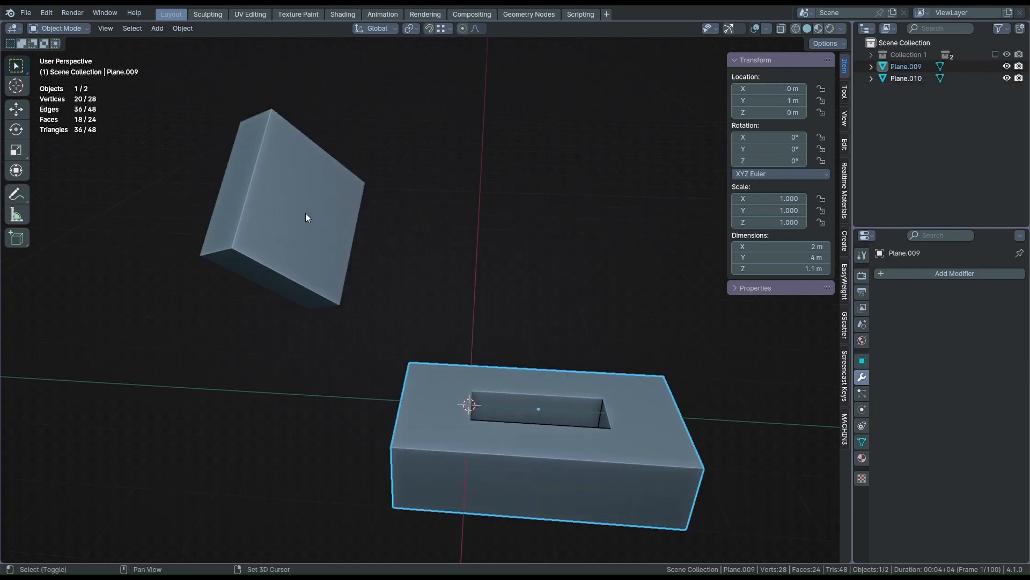
{"action": "left_click", "coordinate": [305, 213], "text": "shift"}
{"action": "left_click", "coordinate": [421, 388]}
{"action": "left_click", "coordinate": [307, 279], "text": "shift"}
- Create a custom Face orientation from the tilted block's bottom face and snap the 3D cursor to that face
{"action": "middle_click_drag", "start_coordinate": [318, 398], "coordinate": [340, 375]}
{"action": "left_click", "coordinate": [297, 302]}
{"action": "key", "text": "Tab"}
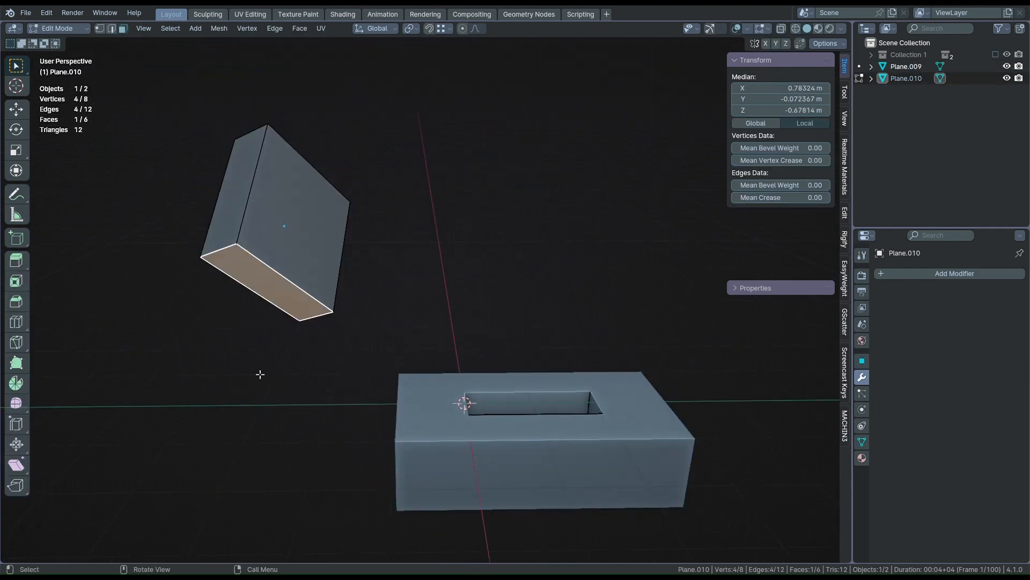
{"action": "middle_click_drag", "start_coordinate": [259, 372], "coordinate": [268, 349]}
{"action": "left_click", "coordinate": [376, 28]}
{"action": "left_click", "coordinate": [404, 75]}
{"action": "key", "text": "shift+s"}
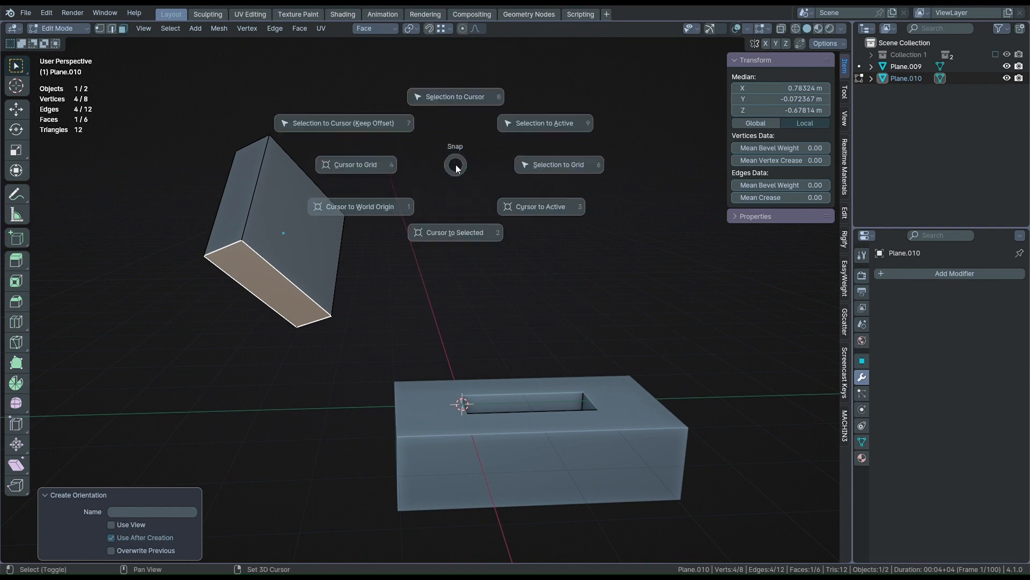
{"action": "left_click", "coordinate": [447, 230]}
- Snap the slotted block to the 3D cursor and align it to the Face transform orientation
{"action": "key", "text": "Tab"}
{"action": "left_click", "coordinate": [452, 411]}
{"action": "key", "text": "shift+s"}
{"action": "key", "text": "8"}
{"action": "key", "text": "ctrl+alt+a"}
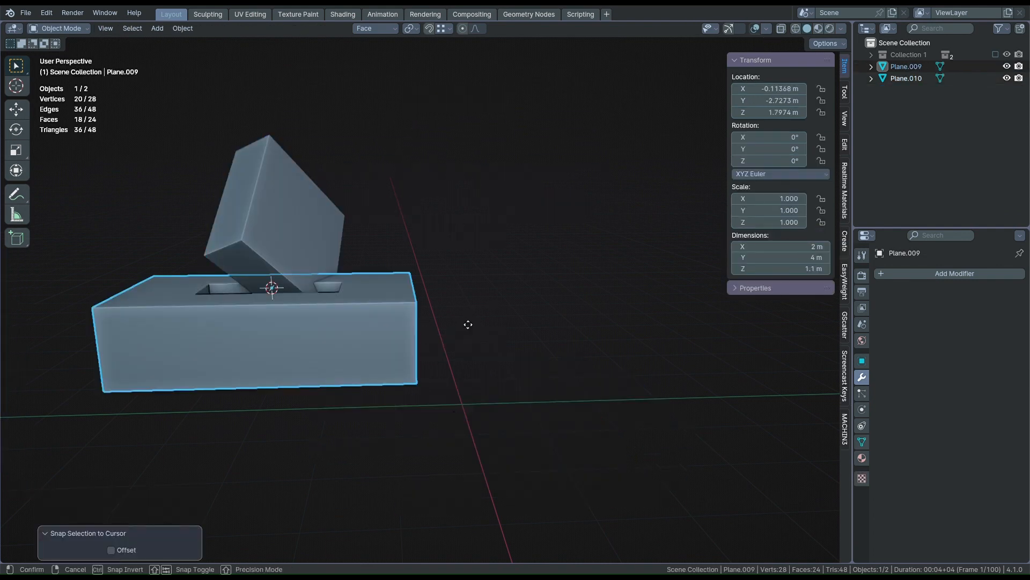
{"action": "left_click", "coordinate": [314, 328]}
{"action": "middle_click_drag", "start_coordinate": [315, 333], "coordinate": [229, 397]}
{"action": "key", "text": "r"}
{"action": "key", "text": "z"}
{"action": "right_click", "coordinate": [231, 396]}
{"action": "key", "text": "r"}
{"action": "key", "text": "x"}
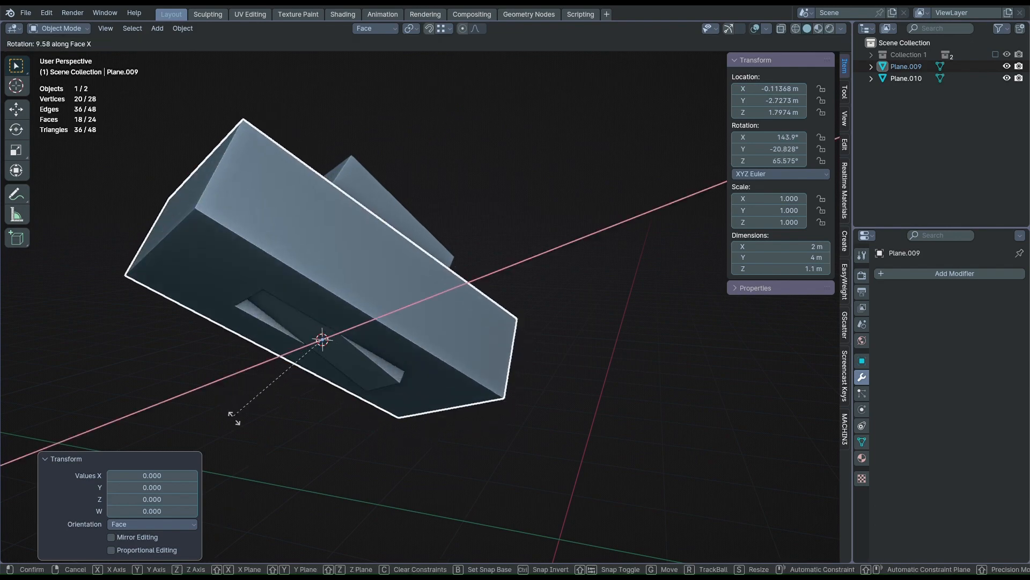
{"action": "right_click", "coordinate": [239, 371]}
- Rotate the slotted block 180° about the Face orientation's Y axis so its slot faces the tilted block
{"action": "key", "text": "r"}
{"action": "key", "text": "y"}
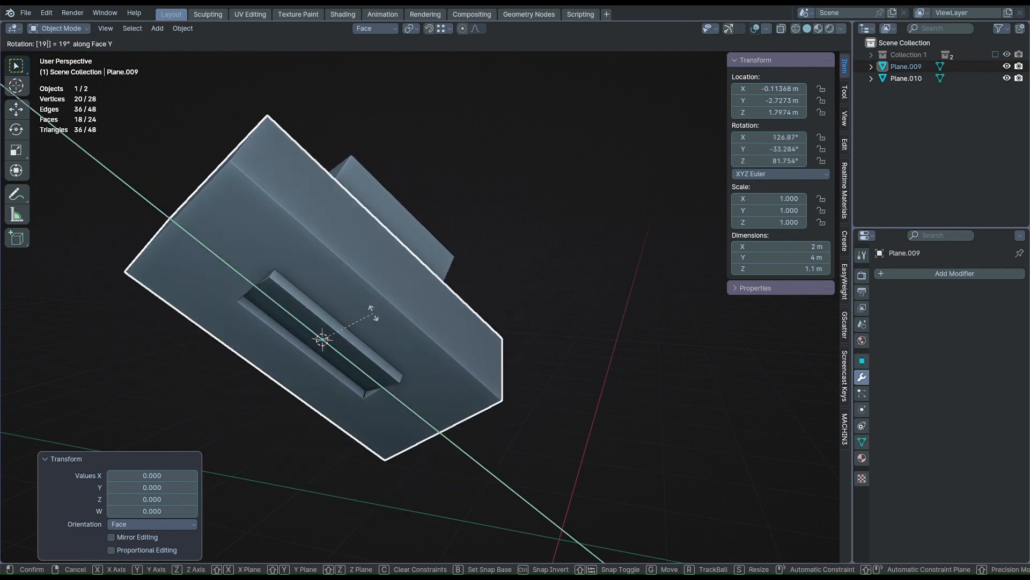
{"action": "type", "text": "1180"}
{"action": "key", "text": "Return"}
{"action": "left_click", "coordinate": [128, 499]}
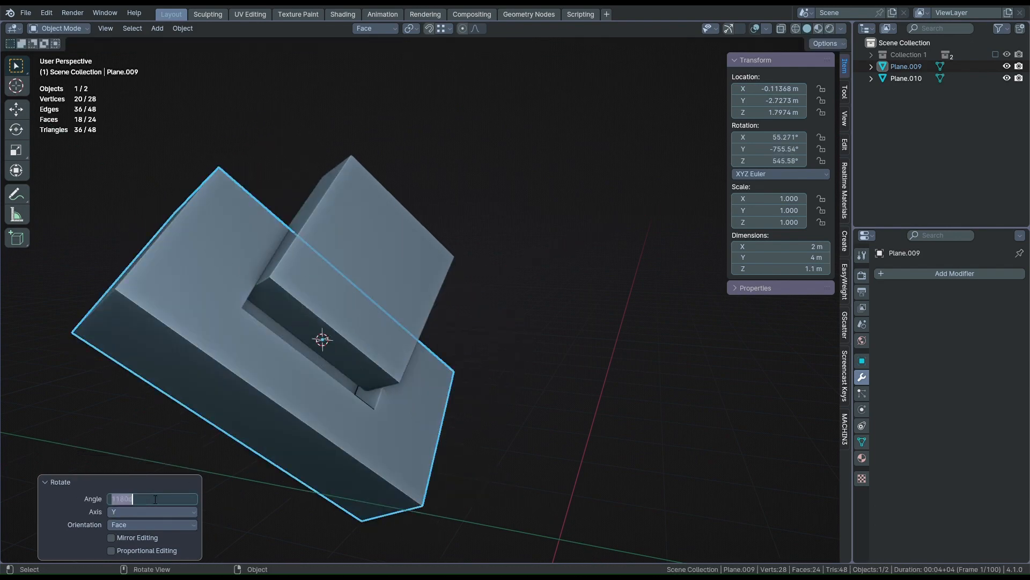
{"action": "left_click", "coordinate": [126, 499]}
{"action": "key", "text": "Return"}
- Turn on X-ray display to show the slot's inner corners inside the block
{"action": "middle_click_drag", "start_coordinate": [238, 431], "coordinate": [203, 343]}
{"action": "key", "text": "alt+z"}
{"action": "scroll", "coordinate": [423, 355], "scroll_direction": "up", "scroll_amount": 3}
{"action": "key", "text": "g"}
{"action": "key", "text": "x"}
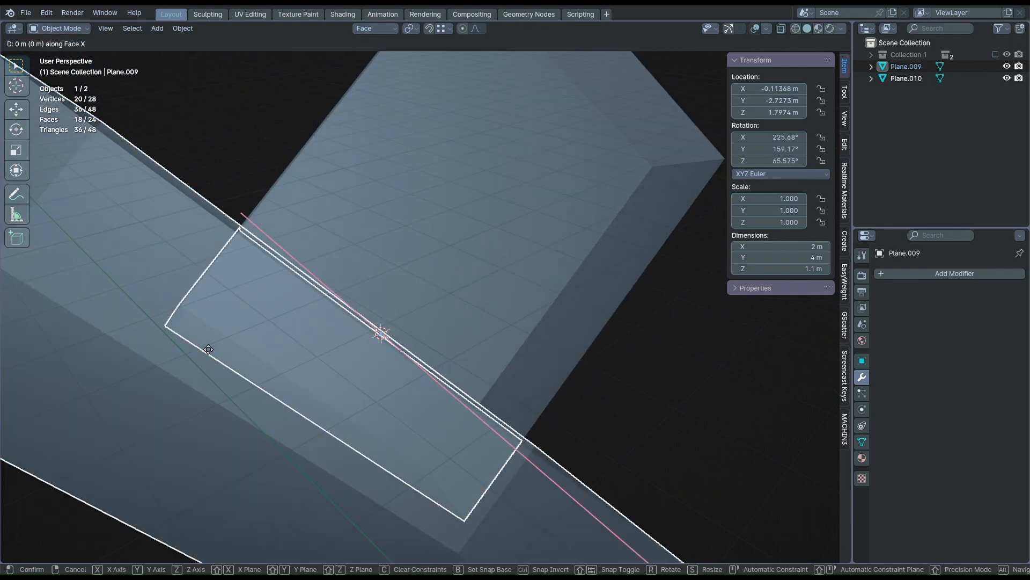
{"action": "right_click", "coordinate": [195, 349]}
- Move the slotted block along Face Z, using a slot floor corner as snap base and snapping it to the slot's rim corner
{"action": "key", "text": "g"}
{"action": "key", "text": "z"}
{"action": "key", "text": "b"}
{"action": "left_click", "coordinate": [165, 325]}
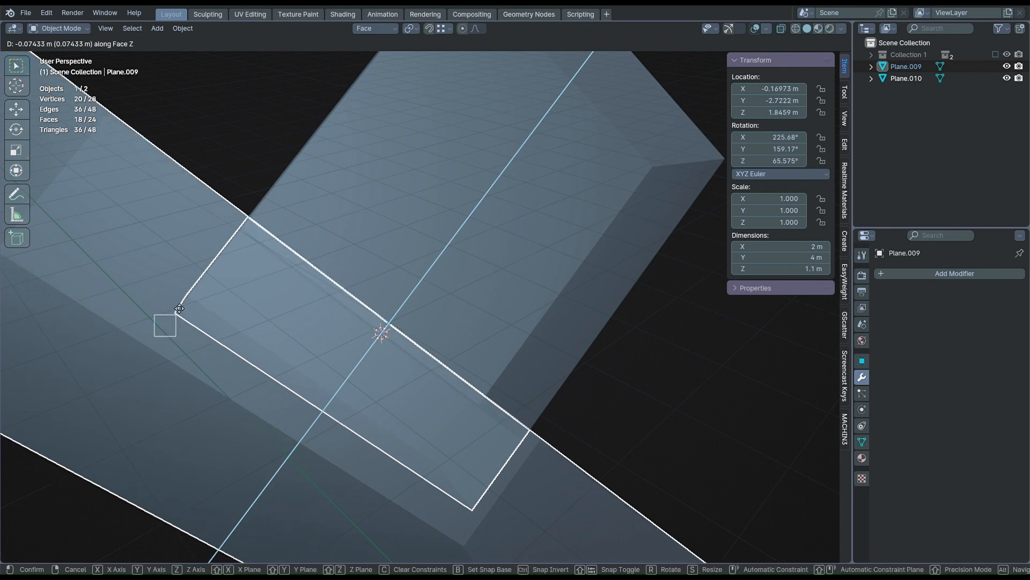
{"action": "left_click", "coordinate": [239, 228]}
- Examine how the tilted block sits in the slot using solid and wireframe display from several angles
{"action": "scroll", "coordinate": [257, 275], "scroll_direction": "down", "scroll_amount": 3}
{"action": "scroll", "coordinate": [257, 275], "scroll_direction": "down", "scroll_amount": 1}
{"action": "key", "text": "Tab"}
{"action": "key", "text": "Tab"}
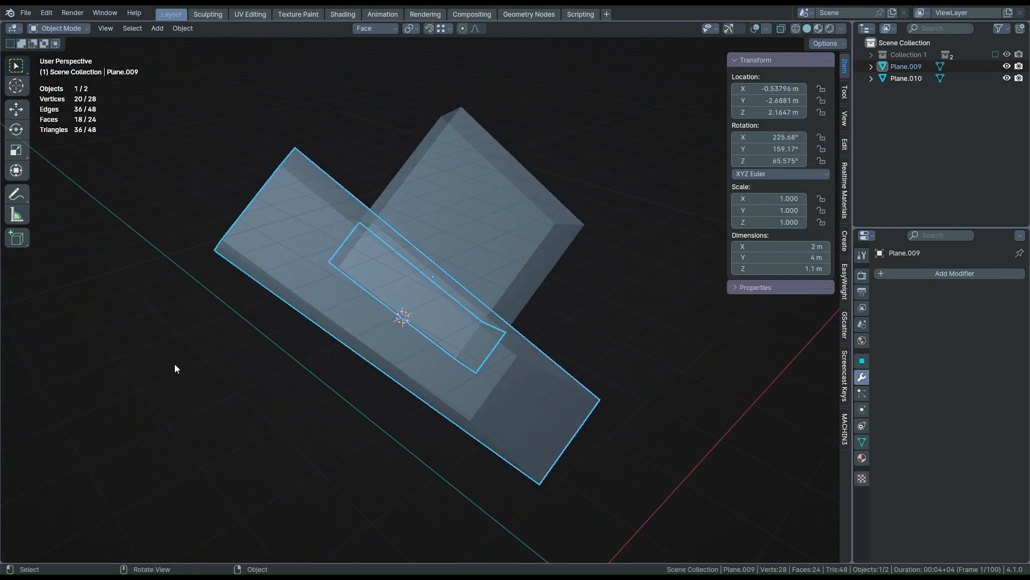
{"action": "key", "text": "alt+z"}
{"action": "left_click", "coordinate": [175, 363]}
{"action": "middle_click_drag", "start_coordinate": [175, 363], "coordinate": [199, 371]}
{"action": "key", "text": "alt+z"}
{"action": "scroll", "coordinate": [269, 352], "scroll_direction": "up", "scroll_amount": 2}
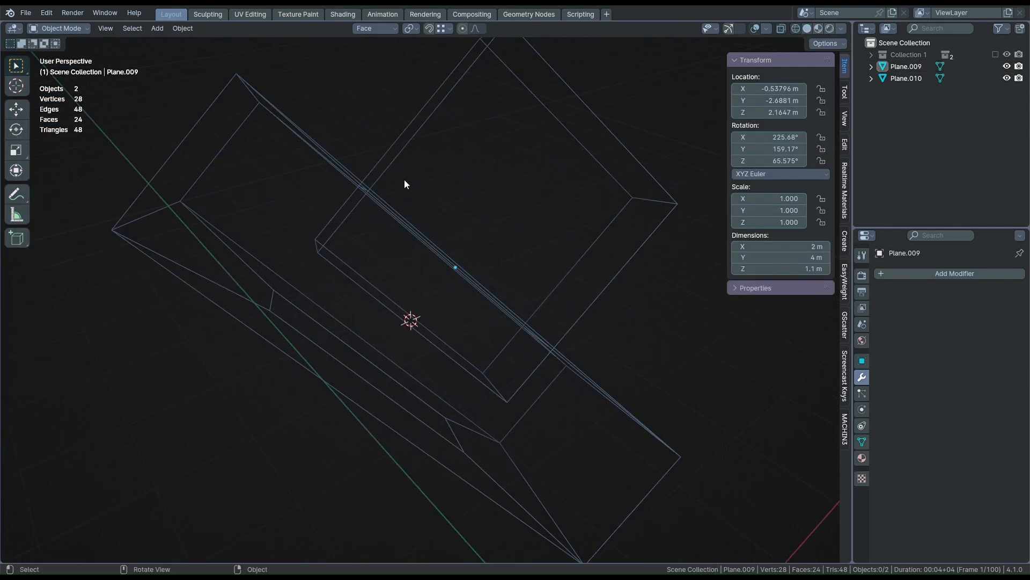
{"action": "left_click", "coordinate": [395, 178]}
{"action": "key", "text": "Tab"}
{"action": "key", "text": "Tab"}
{"action": "key", "text": "Tab"}
{"action": "key", "text": "Tab"}
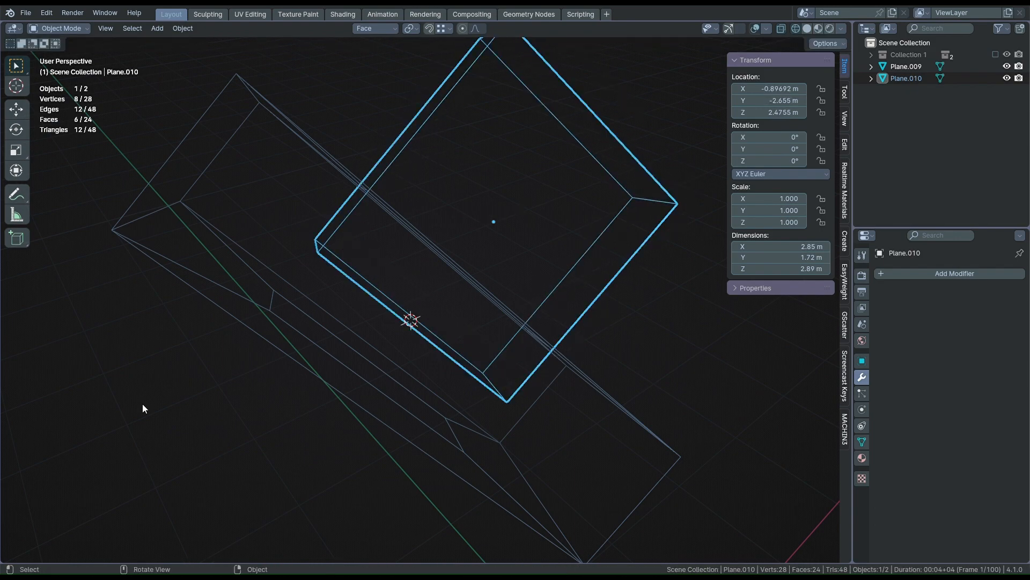
{"action": "left_click", "coordinate": [142, 406]}
{"action": "scroll", "coordinate": [358, 301], "scroll_direction": "down", "scroll_amount": 4}
{"action": "key", "text": "alt+z"}
{"action": "middle_click_drag", "start_coordinate": [358, 300], "coordinate": [257, 393]}
{"action": "scroll", "coordinate": [355, 314], "scroll_direction": "up", "scroll_amount": 1}
- Try to move the tilted block out of the slot along the Face orientation's Z axis
{"action": "left_click", "coordinate": [362, 309]}
{"action": "key", "text": "g"}
{"action": "key", "text": "z"}
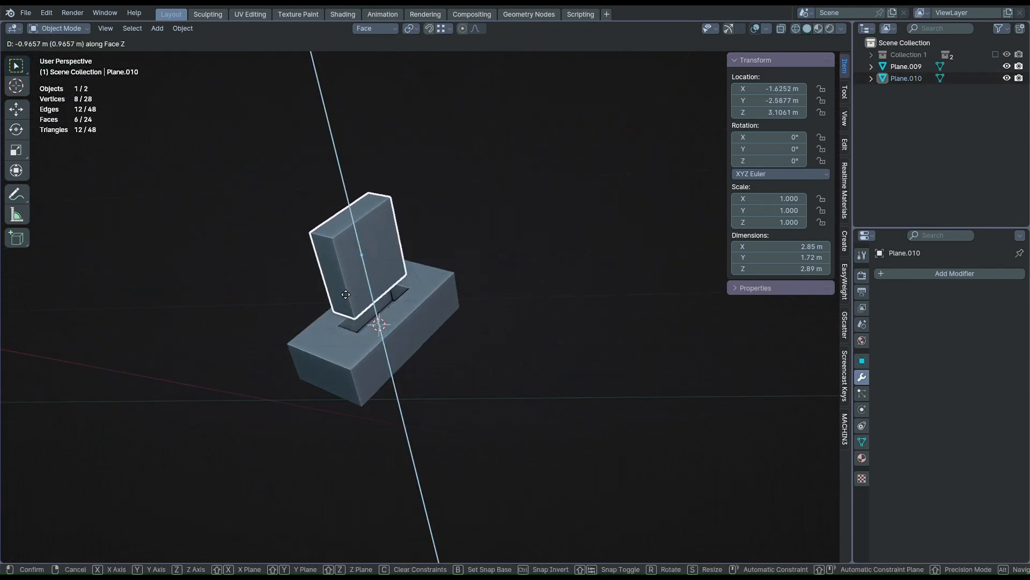
{"action": "right_click", "coordinate": [306, 263]}
{"action": "left_click", "coordinate": [245, 215]}
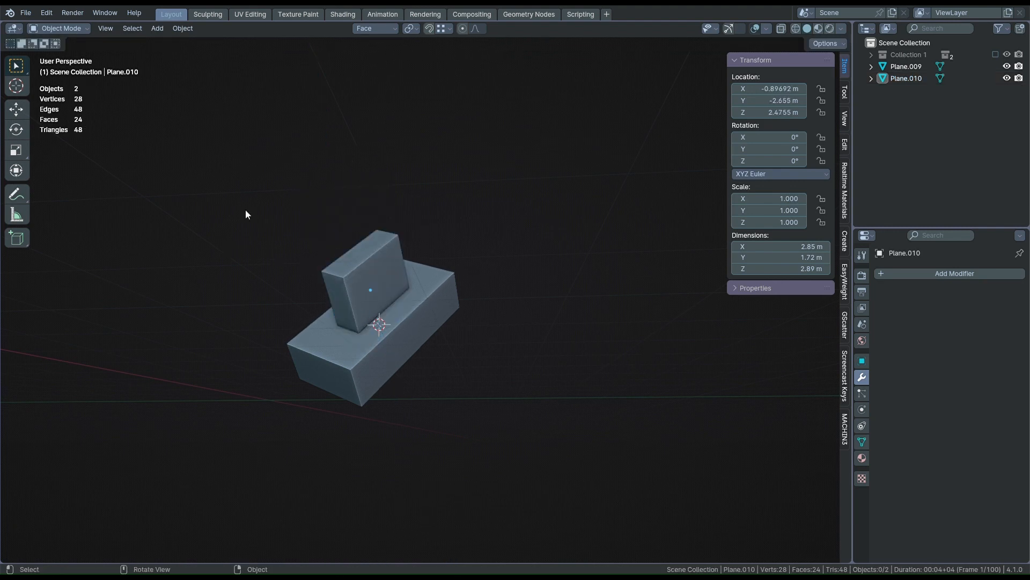